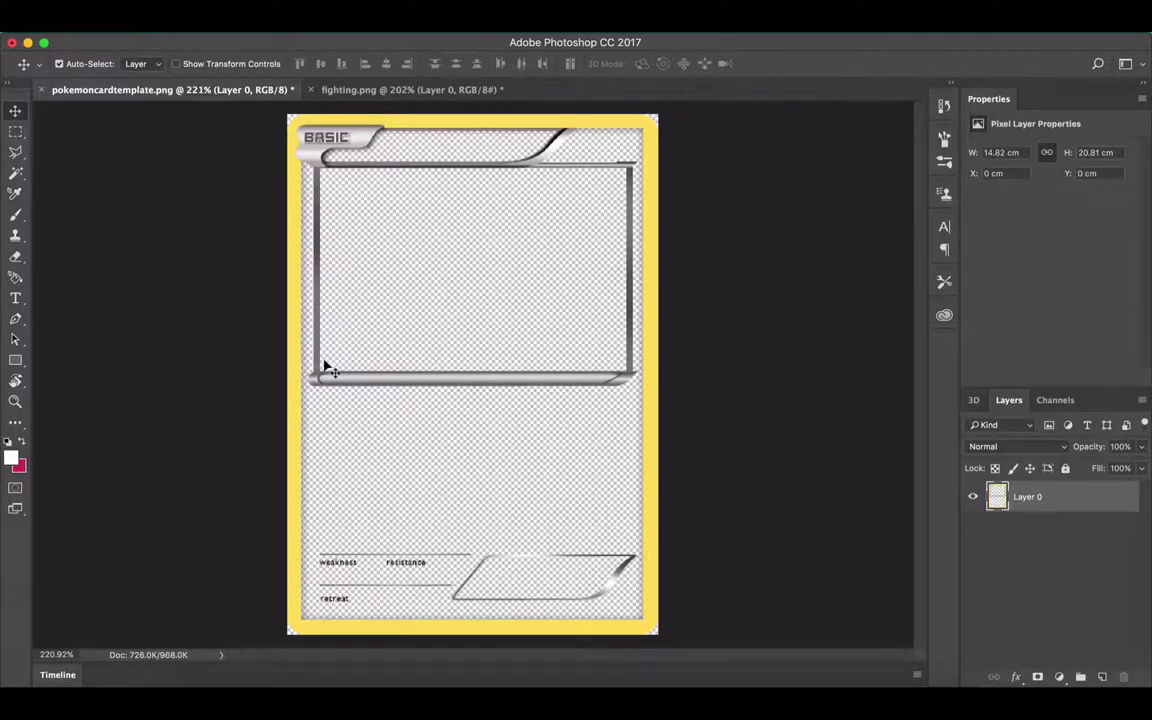
# Step: Check the DeviantArt Pokemon Type Textures page in Chrome, then return to the fighting.png document
pyautogui.click(418, 97)
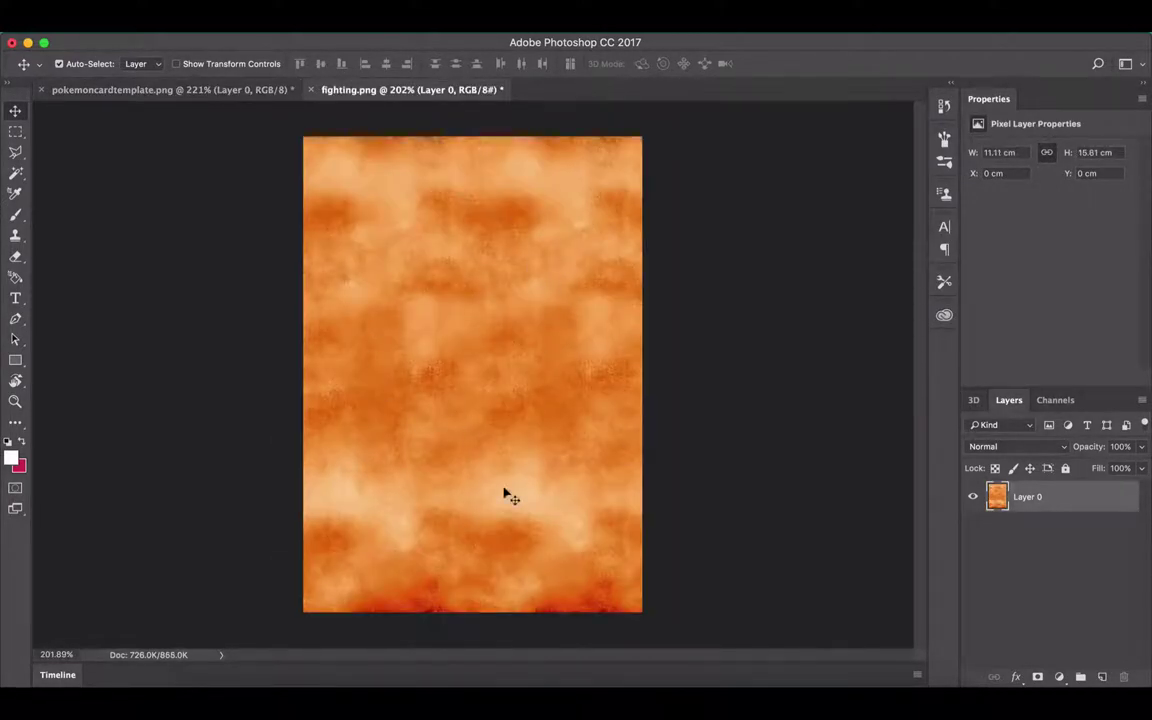
pyautogui.click(586, 700)
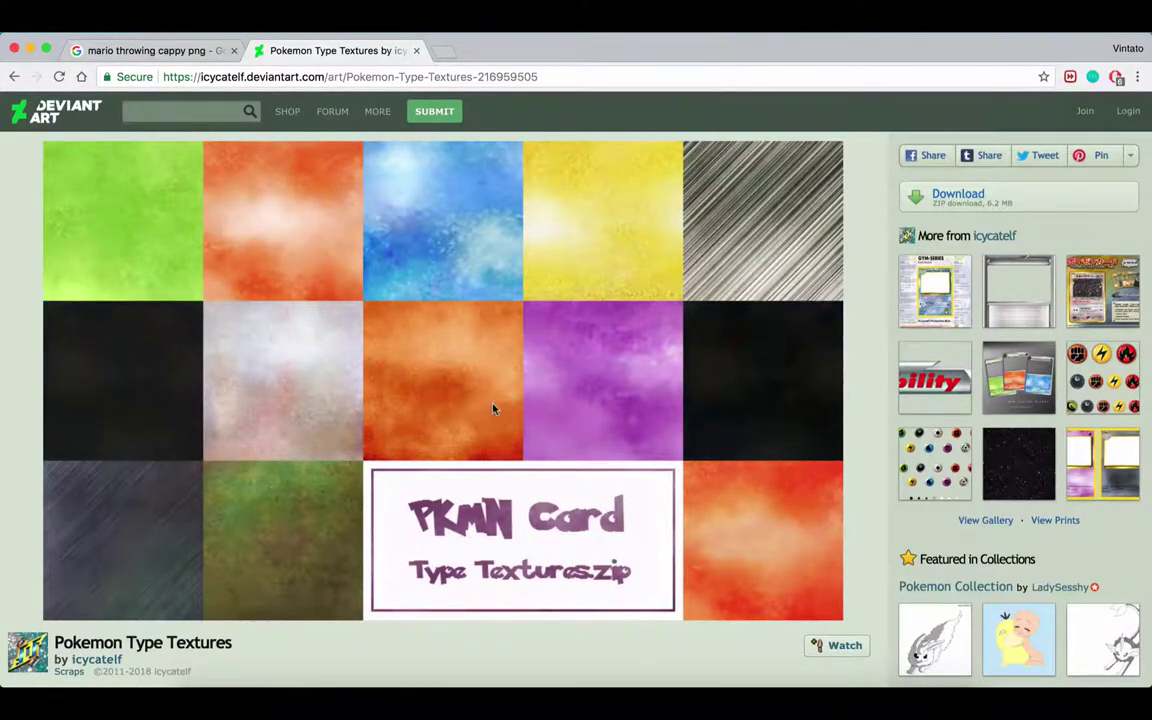
pyautogui.scroll(-2, 492, 408)
pyautogui.scroll(2, 495, 406)
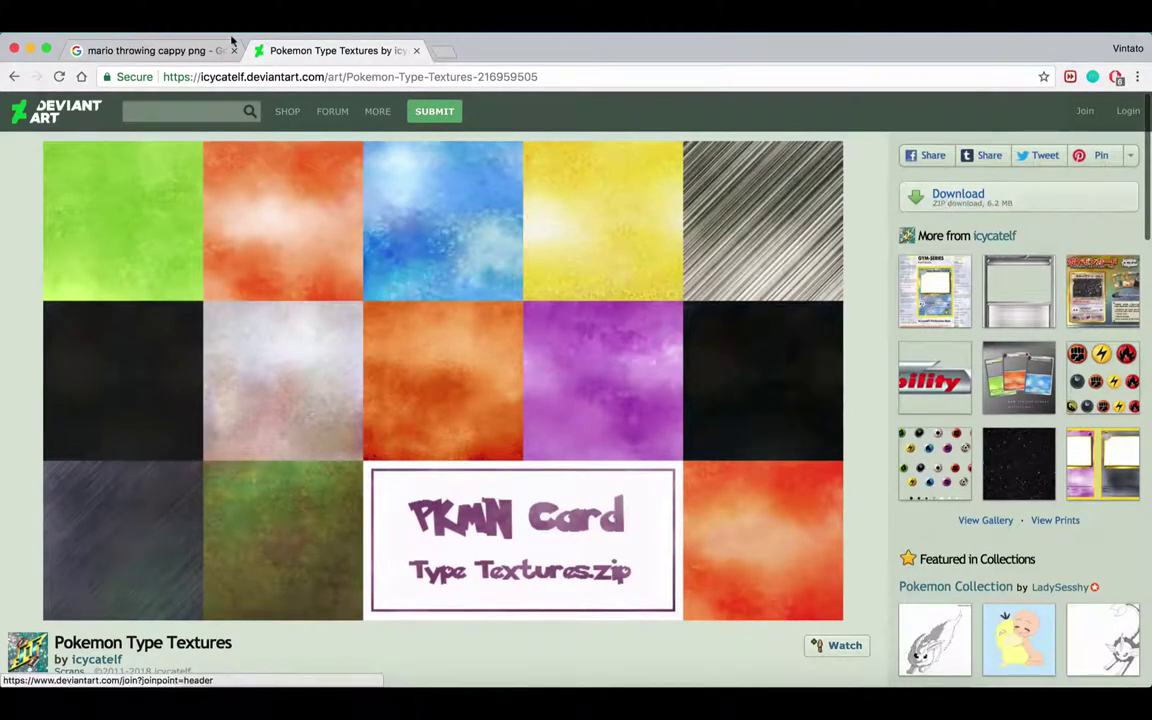
pyautogui.click(158, 50)
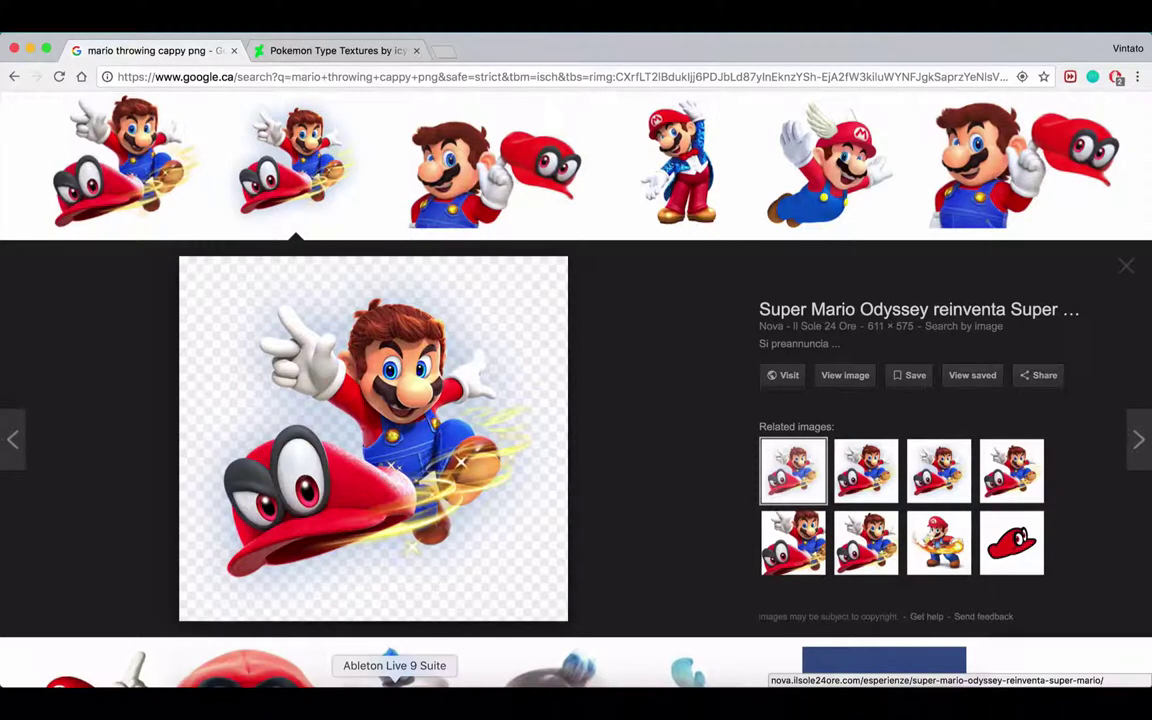
pyautogui.click(432, 684)
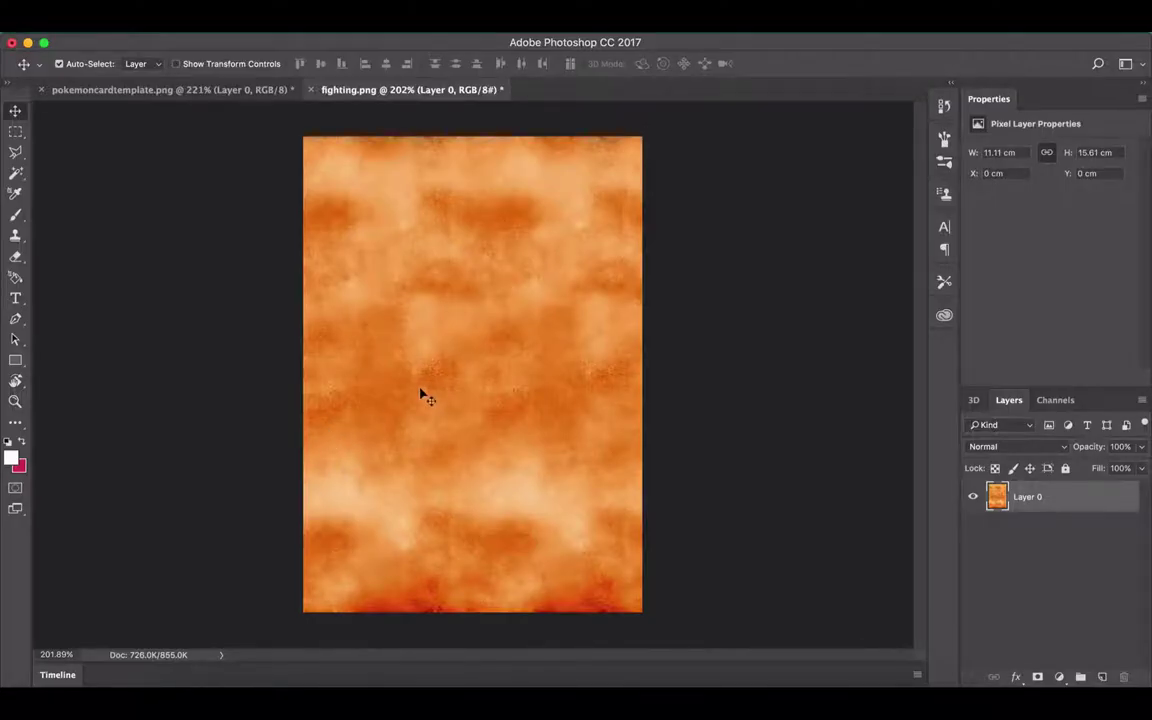
# Step: Bring the orange fighting texture into the card template, behind the card frame
pyautogui.moveTo(548, 404); pyautogui.dragTo(340, 222)
pyautogui.click(165, 91)
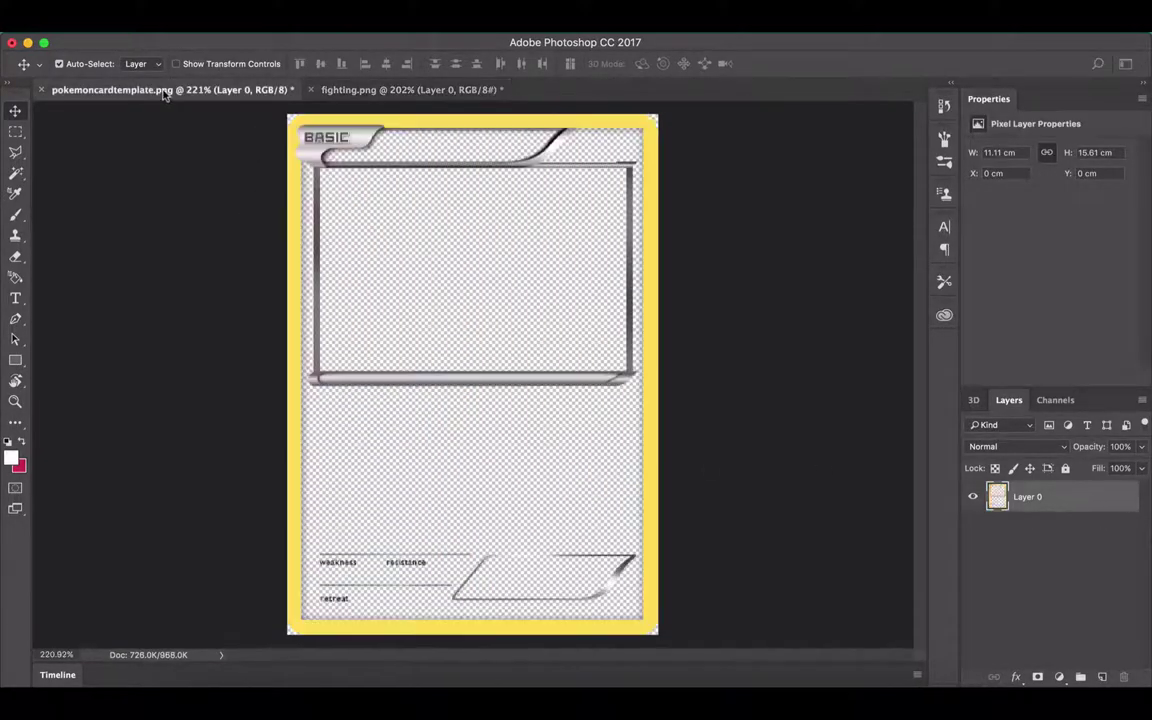
pyautogui.press('super+v')
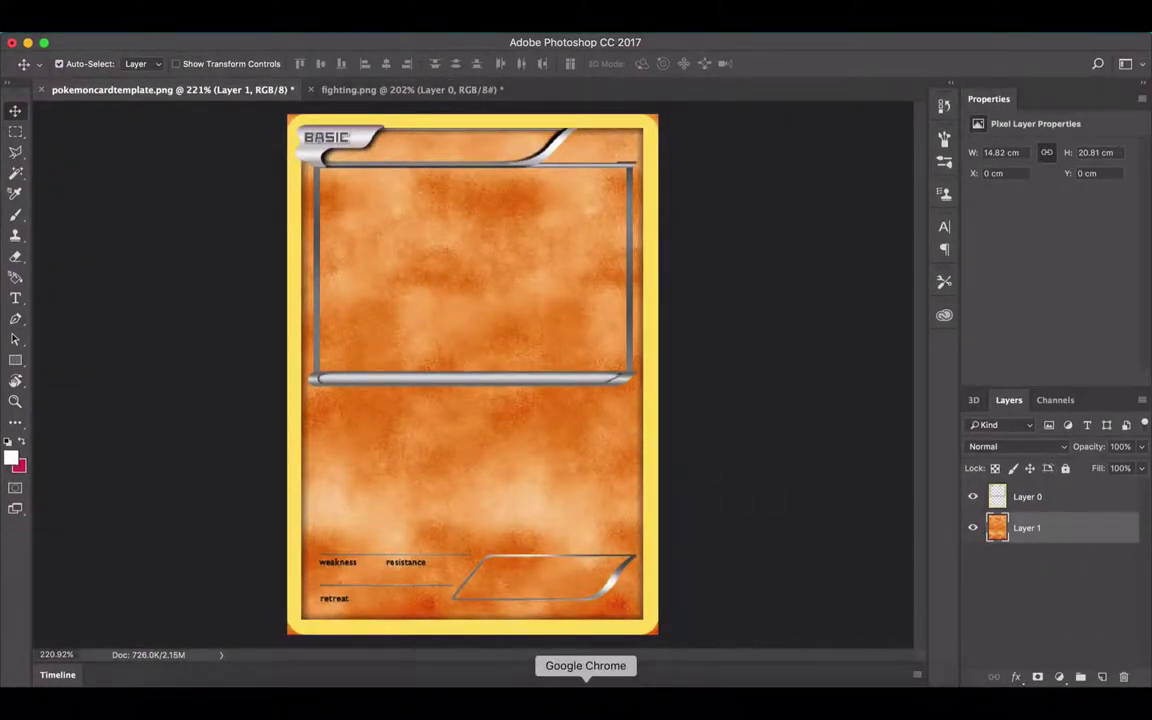
# Step: Copy the Mario-with-Cappy image from Google Images and paste it onto the card
pyautogui.click(586, 700)
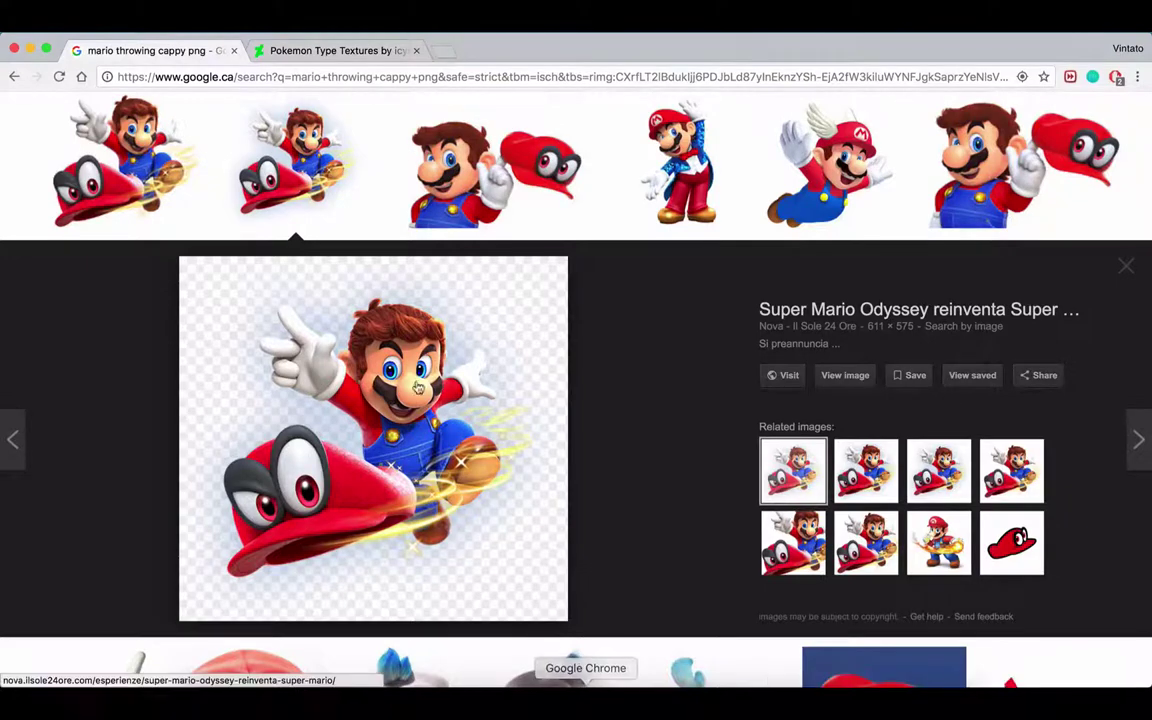
pyautogui.rightClick(446, 430)
pyautogui.click(470, 555)
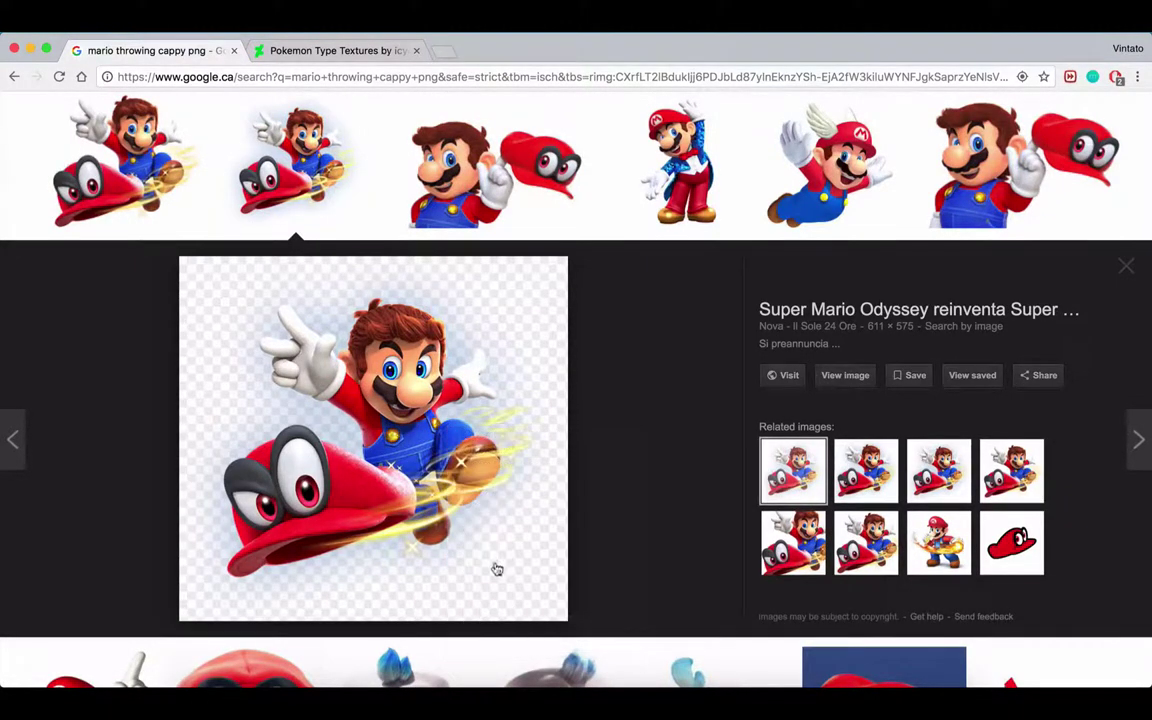
pyautogui.click(432, 700)
pyautogui.press('super+v')
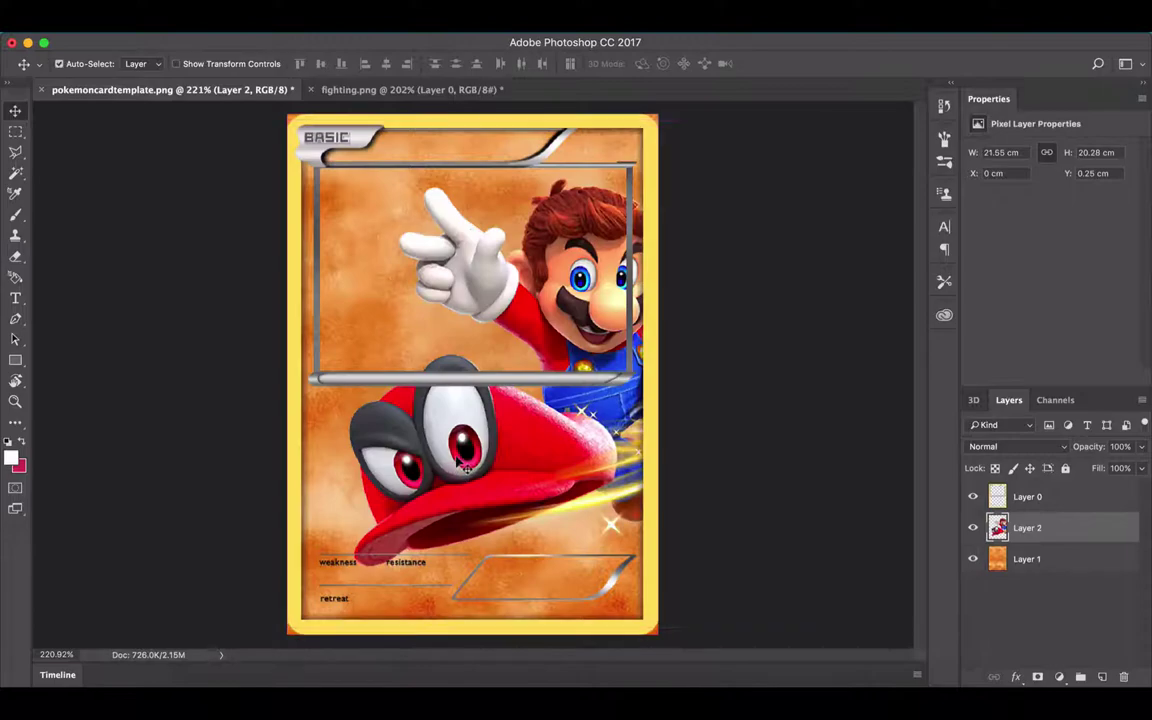
# Step: Shrink the Mario image and centre it in the card's picture frame
pyautogui.moveTo(425, 404); pyautogui.dragTo(371, 395)
pyautogui.press('super+t')
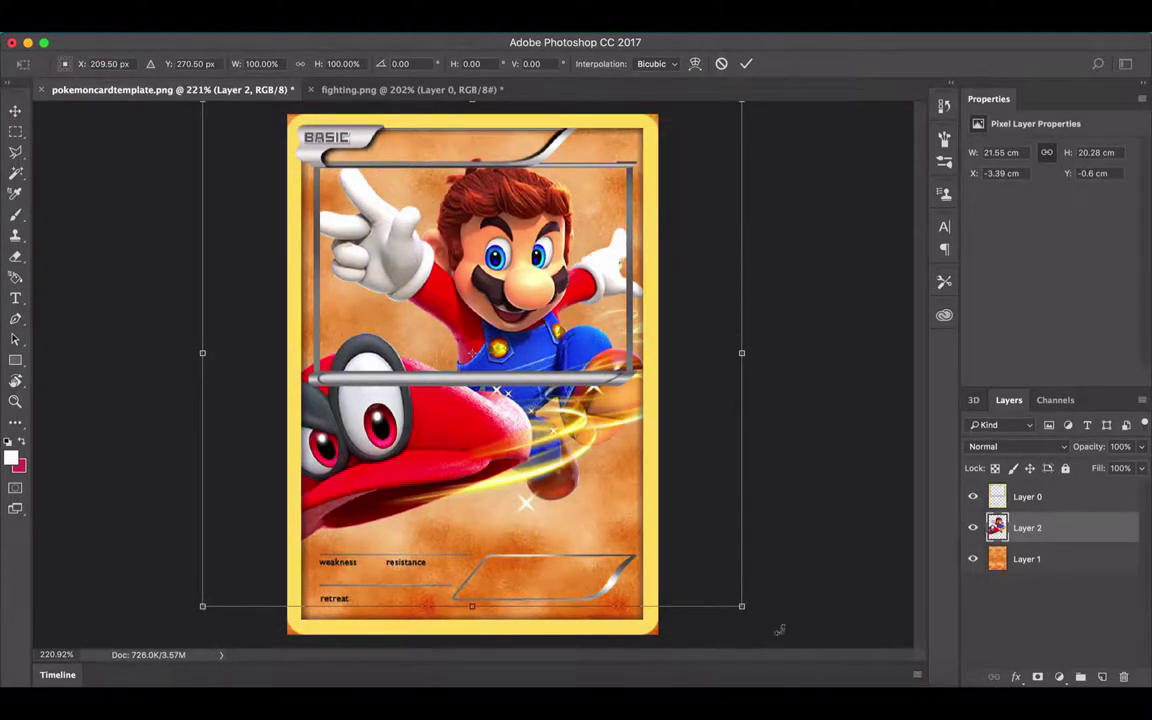
pyautogui.moveTo(742, 606); pyautogui.dragTo(483, 360)
pyautogui.moveTo(318, 240); pyautogui.dragTo(443, 305)
pyautogui.press('Return')
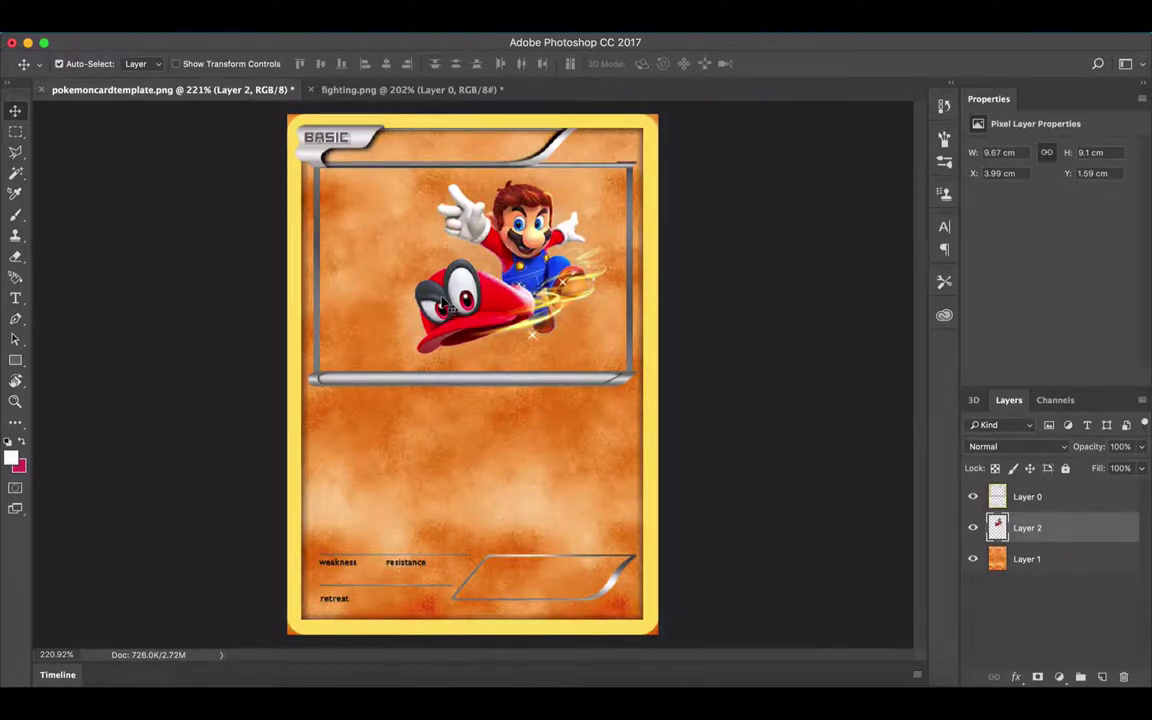
pyautogui.click(586, 700)
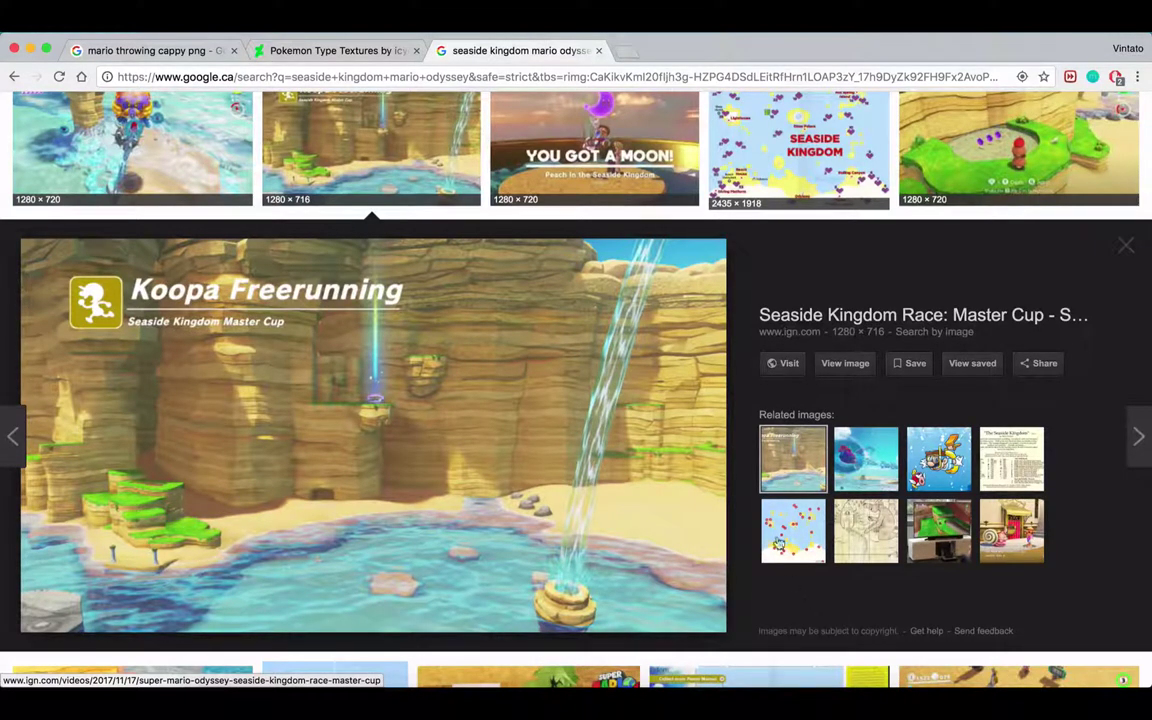
# Step: Copy the Koopa Freerunning Seaside Kingdom screenshot and paste it onto the card as Layer 3
pyautogui.scroll(5, 651, 355)
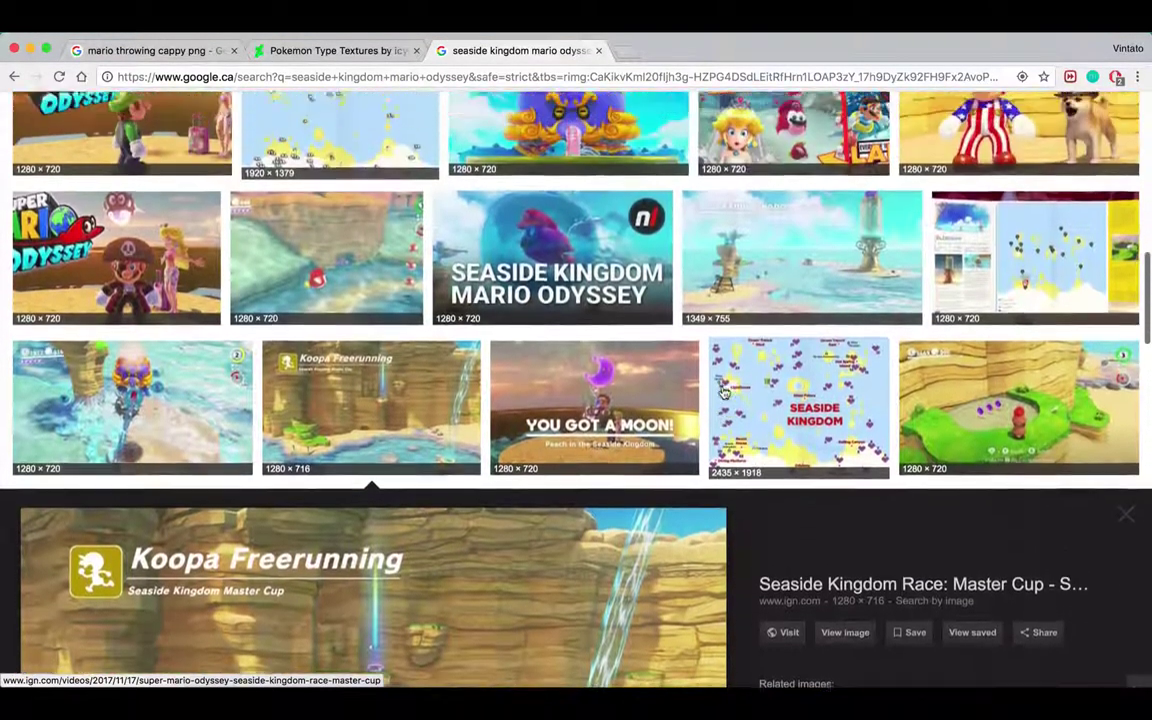
pyautogui.scroll(-5, 722, 390)
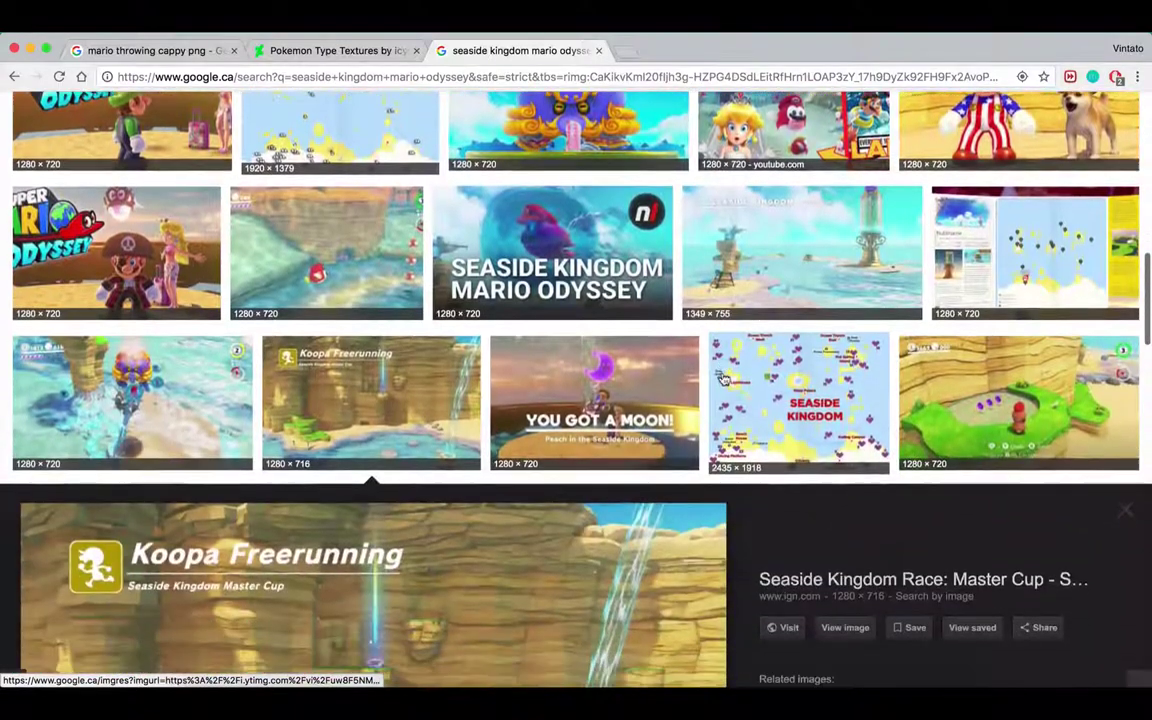
pyautogui.scroll(-1, 723, 379)
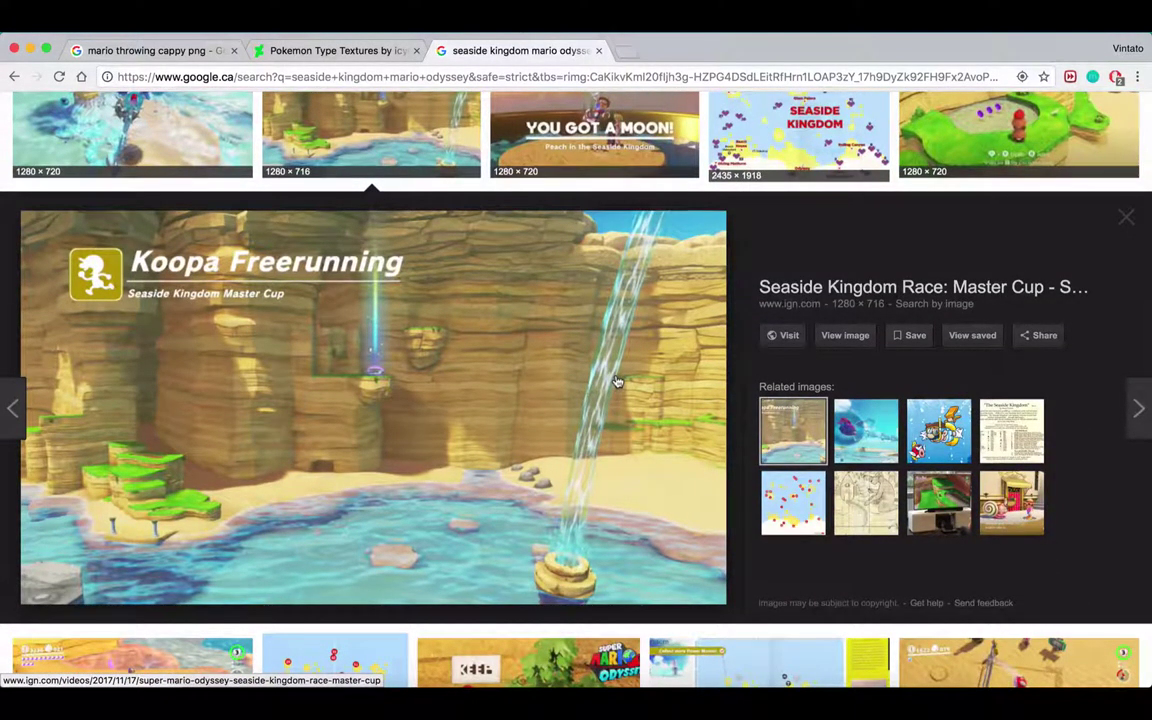
pyautogui.rightClick(617, 381)
pyautogui.click(660, 506)
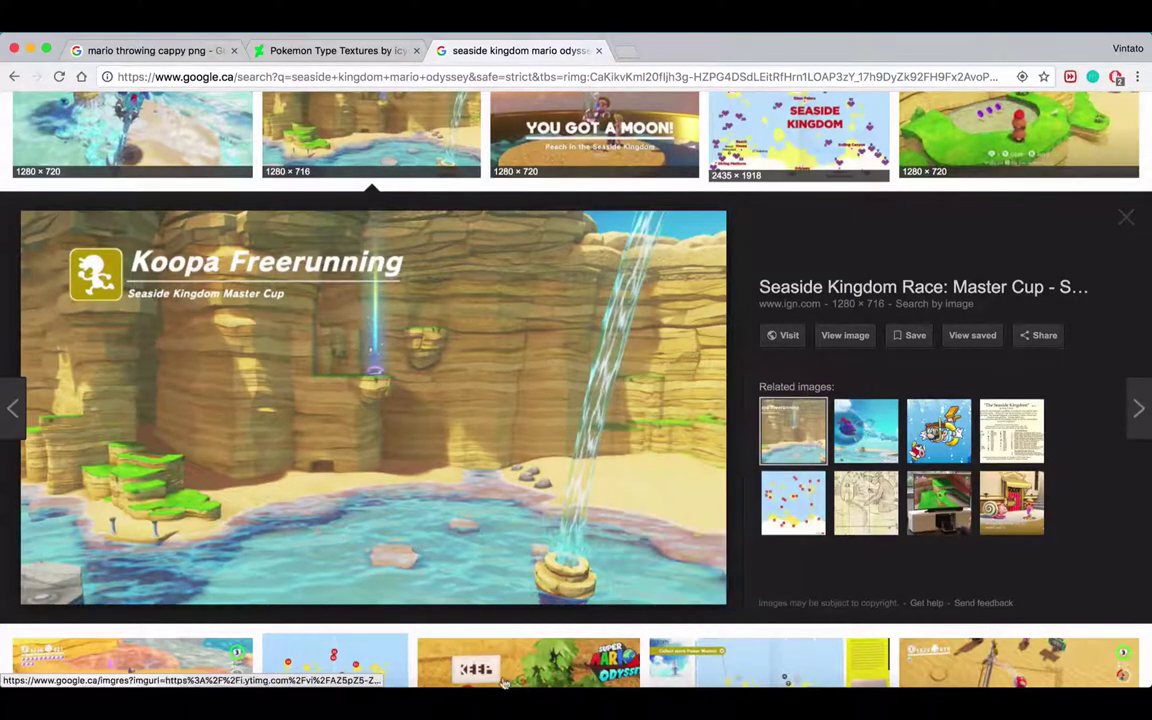
pyautogui.click(433, 700)
pyautogui.press('super+v')
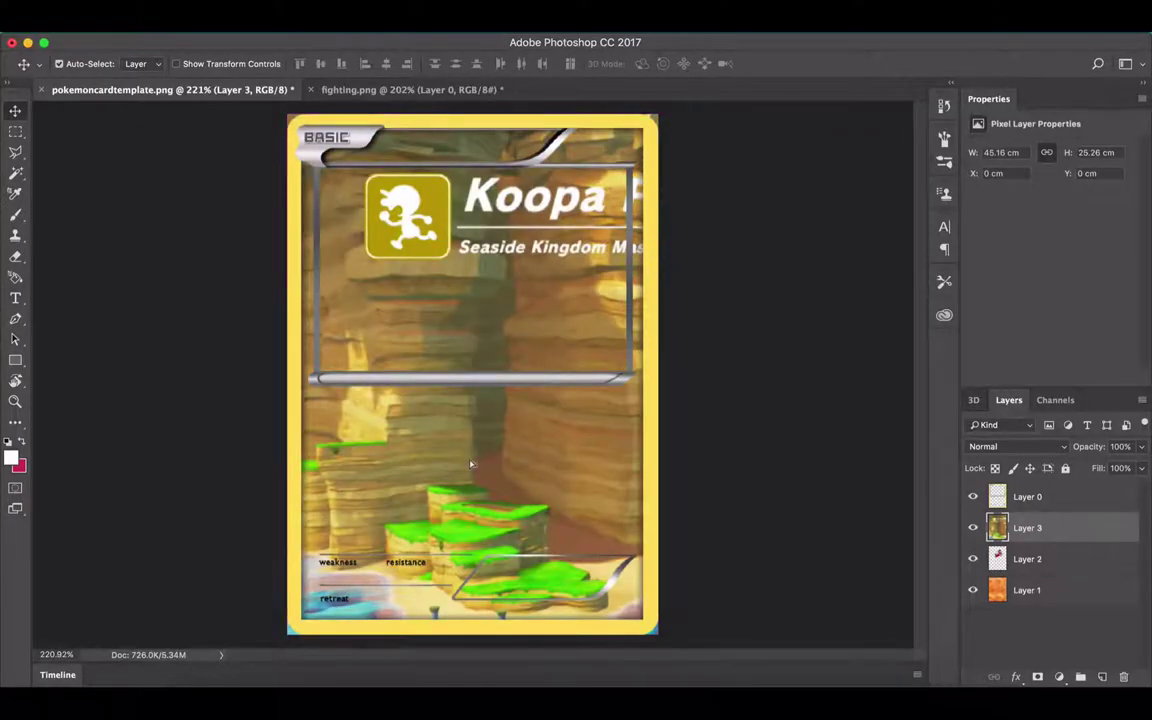
# Step: Scale the Seaside Kingdom screenshot down to about 37% to fit the picture frame
pyautogui.press('super+t')
pyautogui.press('super+minus')
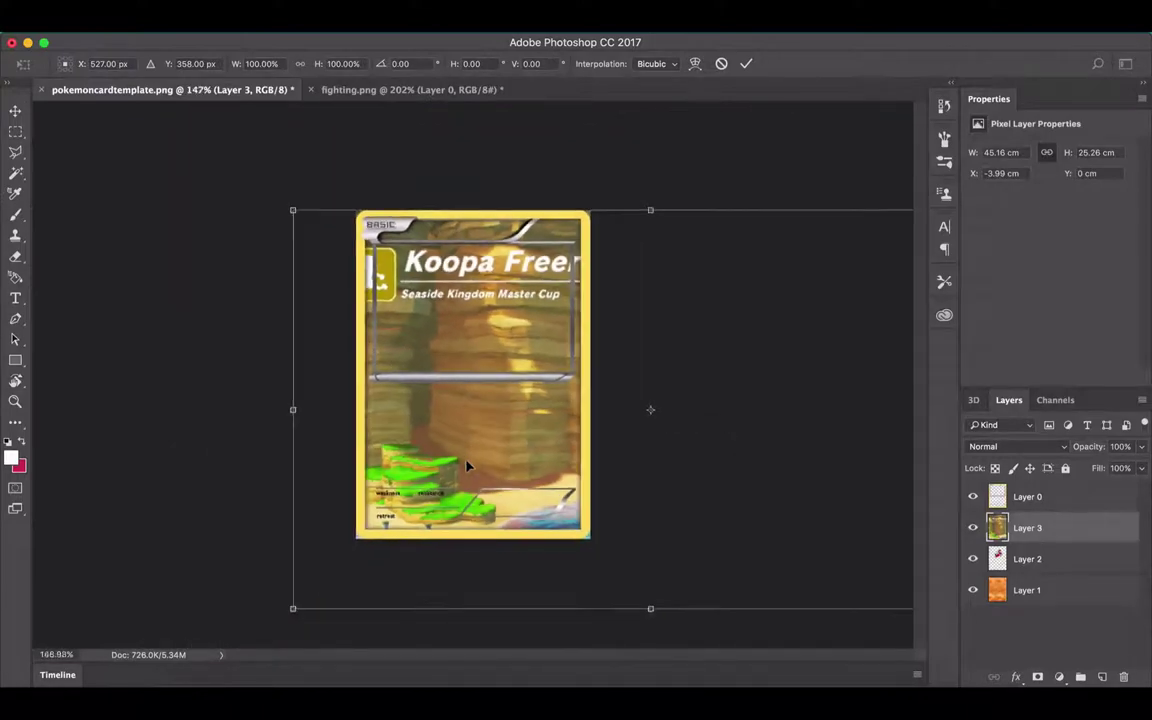
pyautogui.moveTo(330, 242); pyautogui.dragTo(517, 302)
pyautogui.press('super+plus')
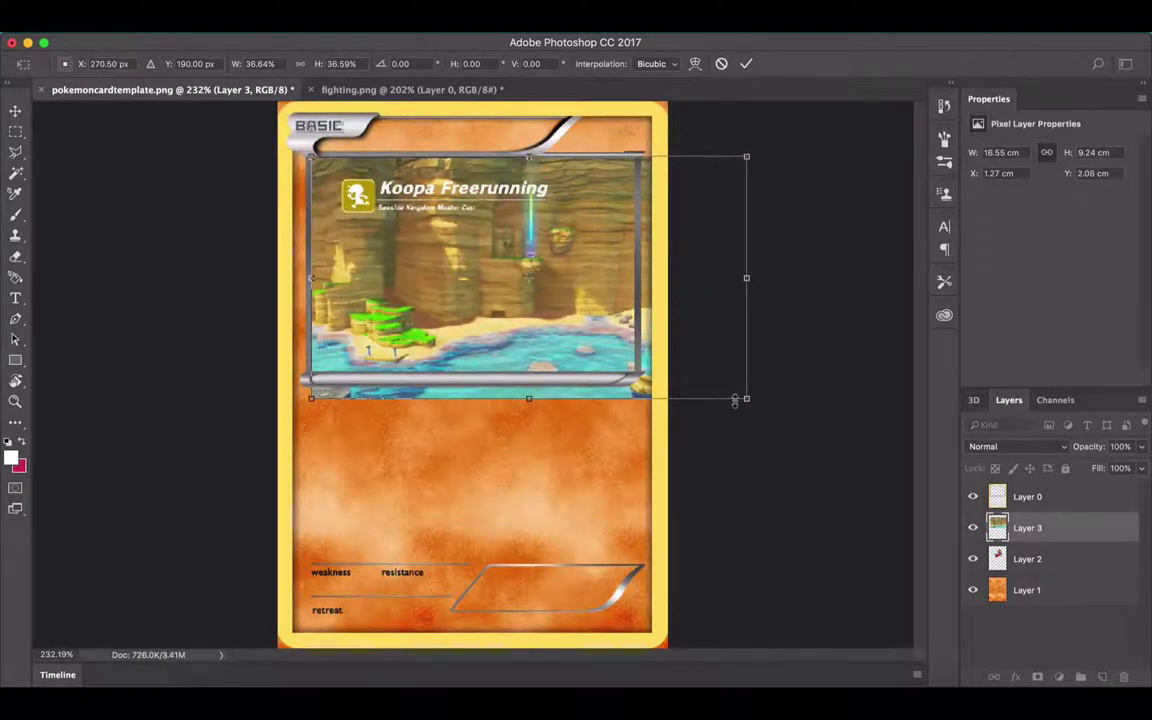
pyautogui.moveTo(747, 399); pyautogui.dragTo(676, 384)
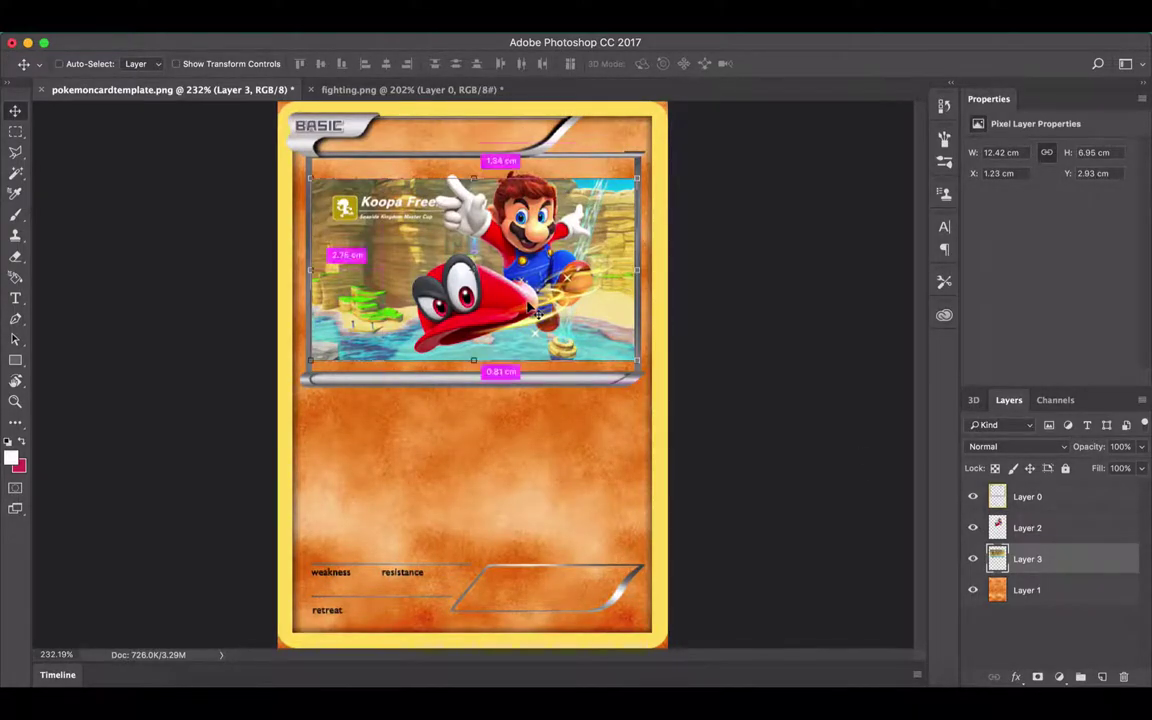
# Step: Enlarge the screenshot to 18.2 × 10.69 cm so it fills the picture window behind Mario
pyautogui.press('super+t')
pyautogui.moveTo(638, 176)
pyautogui.mouseDown()
pyautogui.moveTo(662, 152)
pyautogui.moveTo(672, 157)
pyautogui.moveTo(655, 166)
pyautogui.mouseUp()
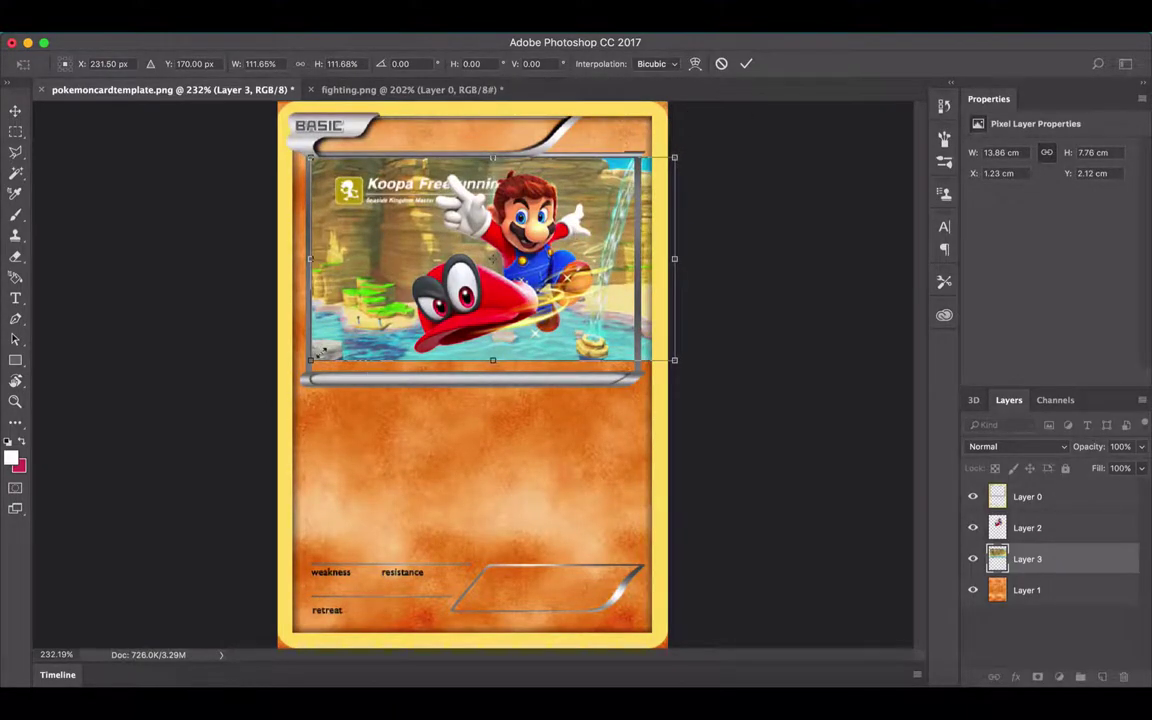
pyautogui.moveTo(313, 359); pyautogui.dragTo(278, 373)
pyautogui.press('Return')
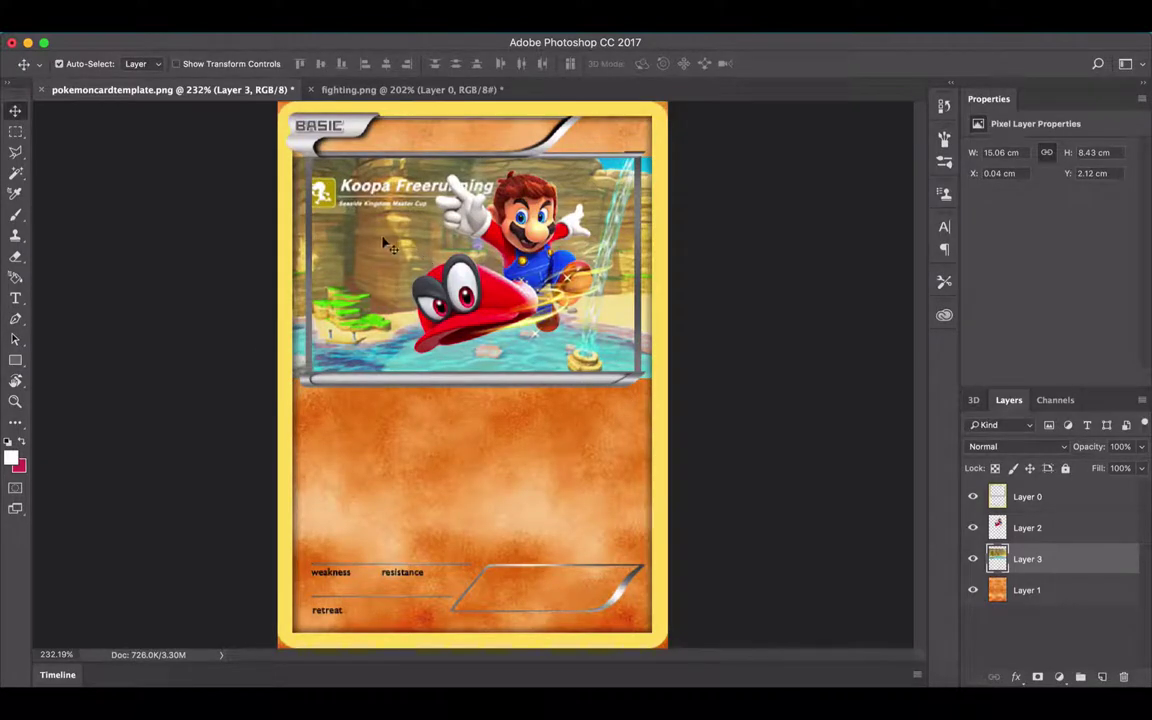
pyautogui.moveTo(383, 244); pyautogui.dragTo(351, 241)
pyautogui.press('super+t')
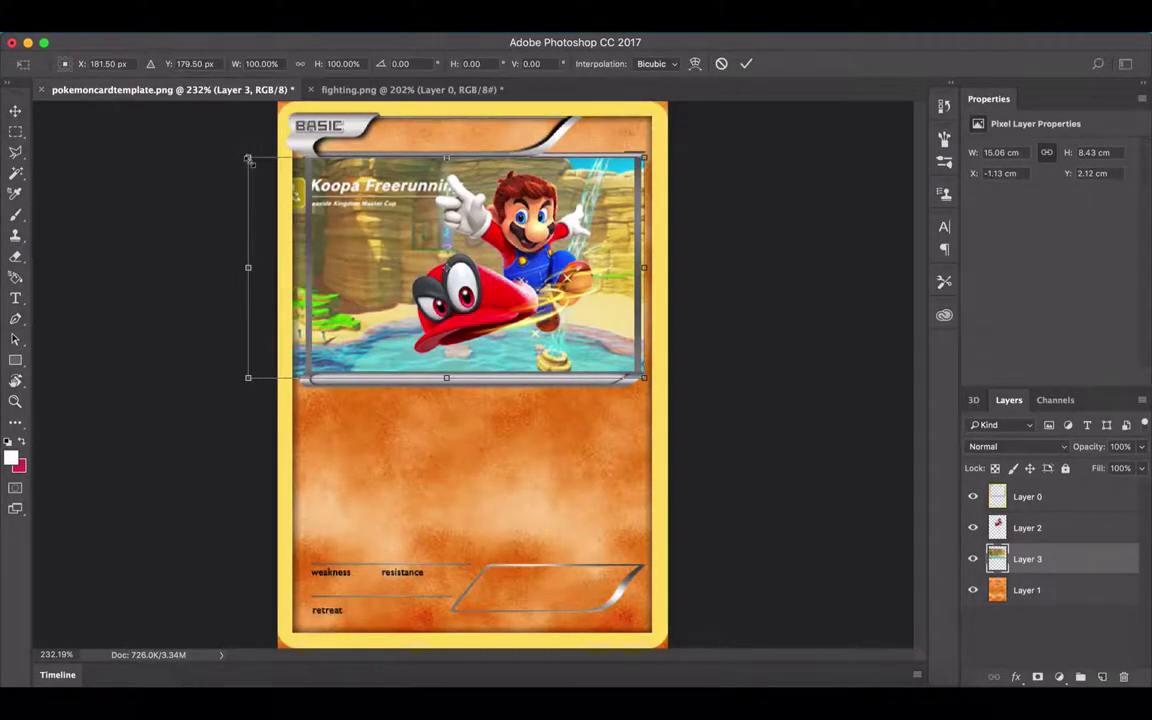
pyautogui.moveTo(245, 157); pyautogui.dragTo(155, 103)
pyautogui.moveTo(401, 378); pyautogui.dragTo(386, 373)
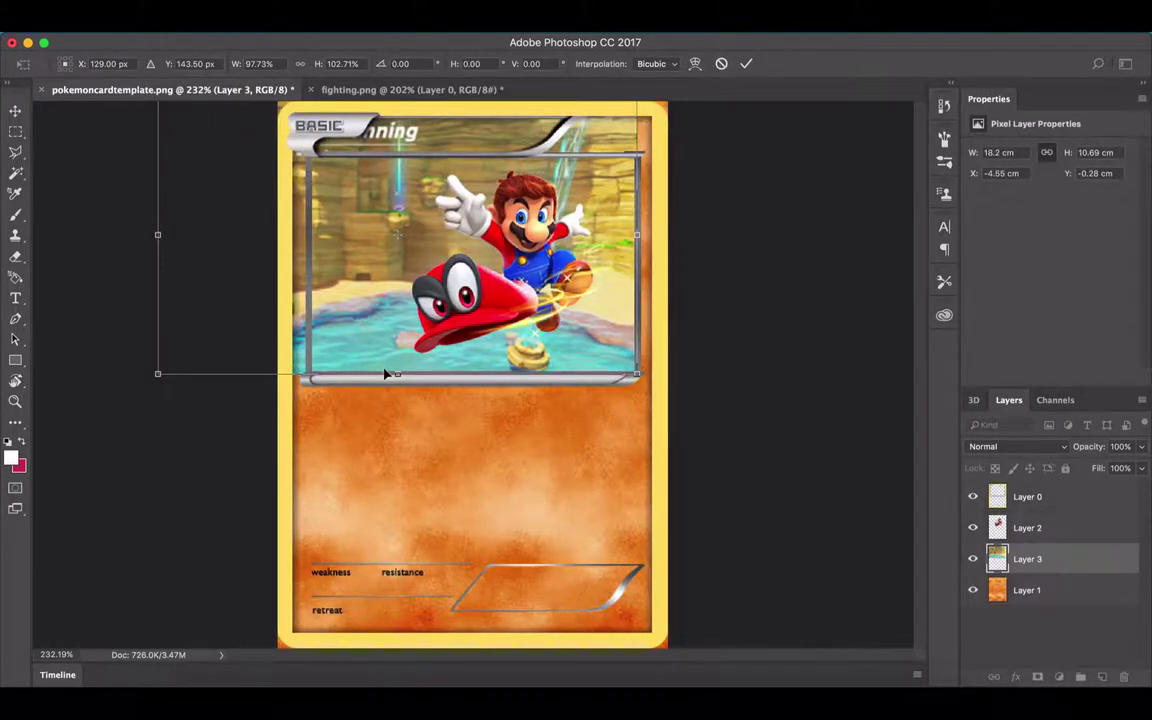
pyautogui.press('Return')
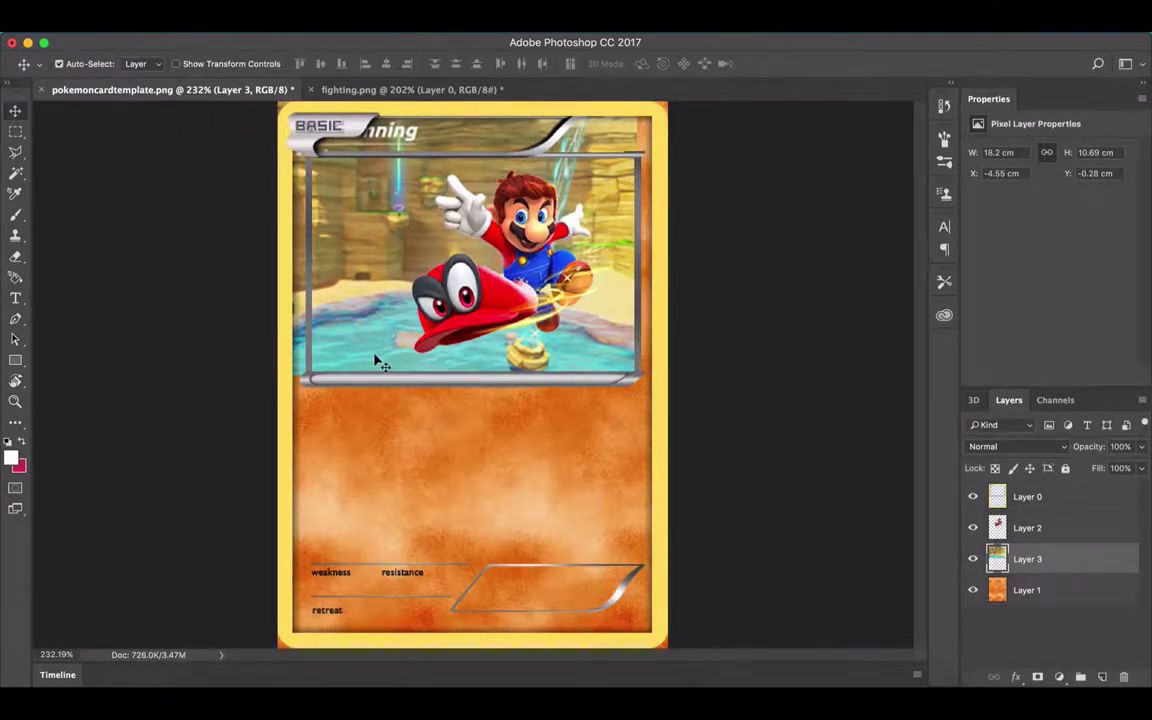
# Step: Erase the screenshot's overhang past the card's left edge and across the top name bar
pyautogui.press('e')
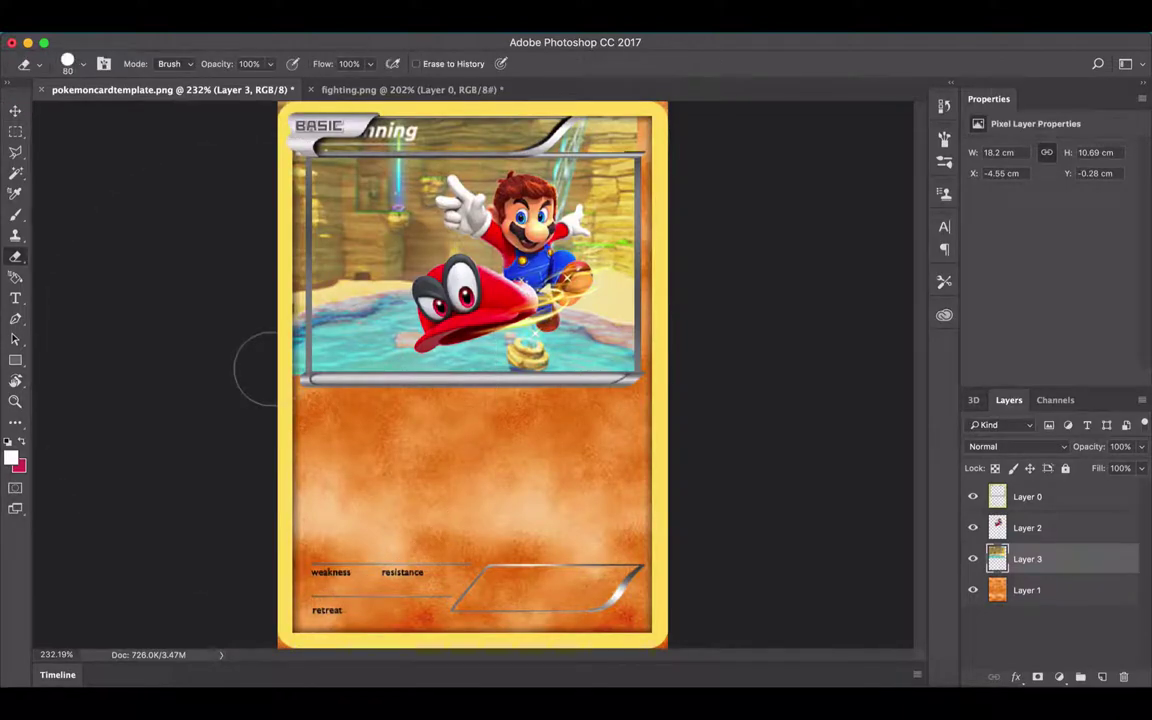
pyautogui.moveTo(263, 368); pyautogui.dragTo(275, 141)
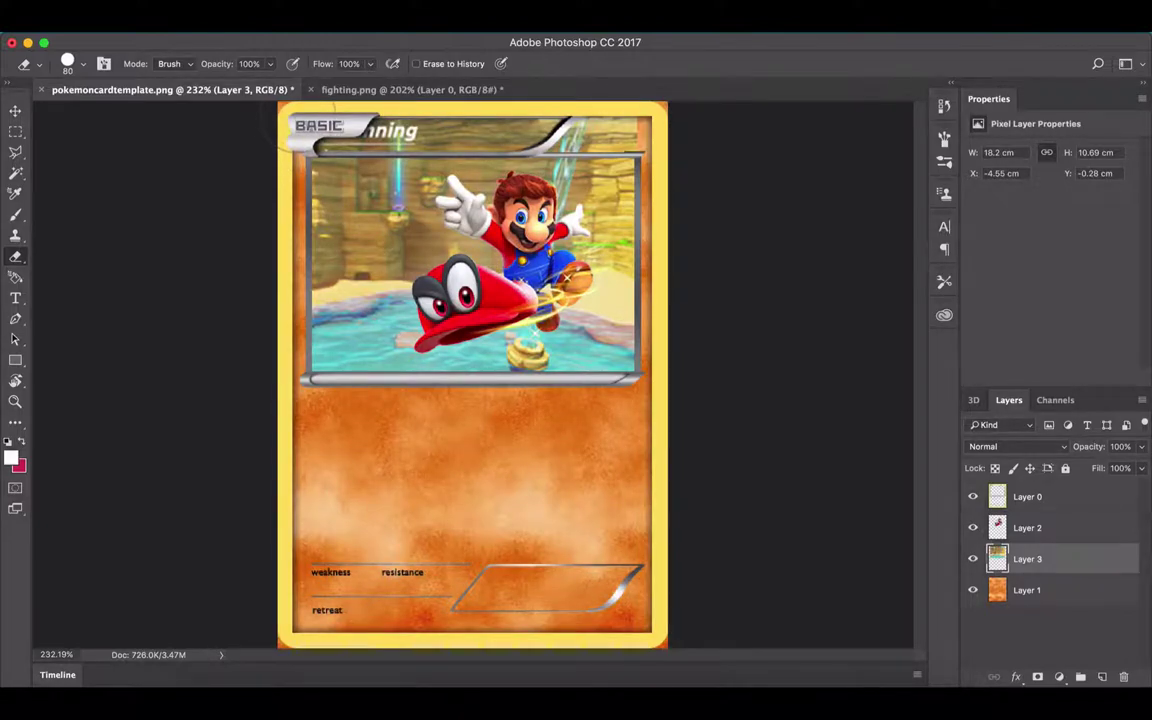
pyautogui.moveTo(290, 130); pyautogui.dragTo(700, 140)
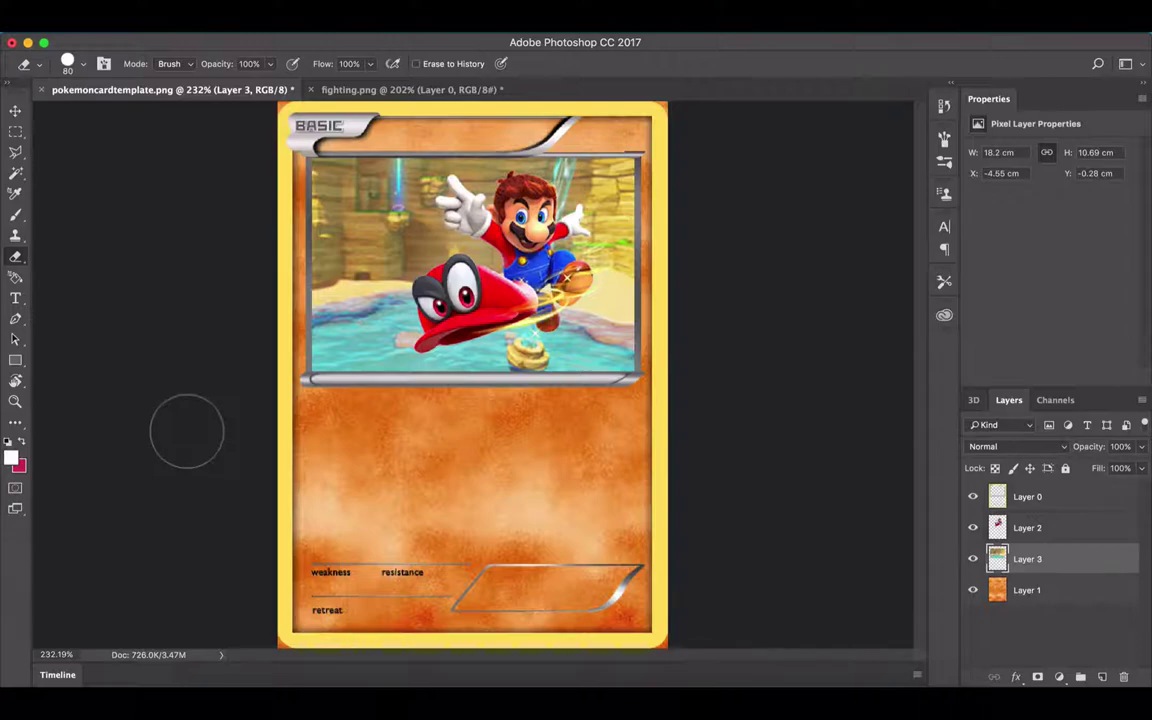
# Step: Move Mario to the left and shrink him to about three quarters size
pyautogui.press('v')
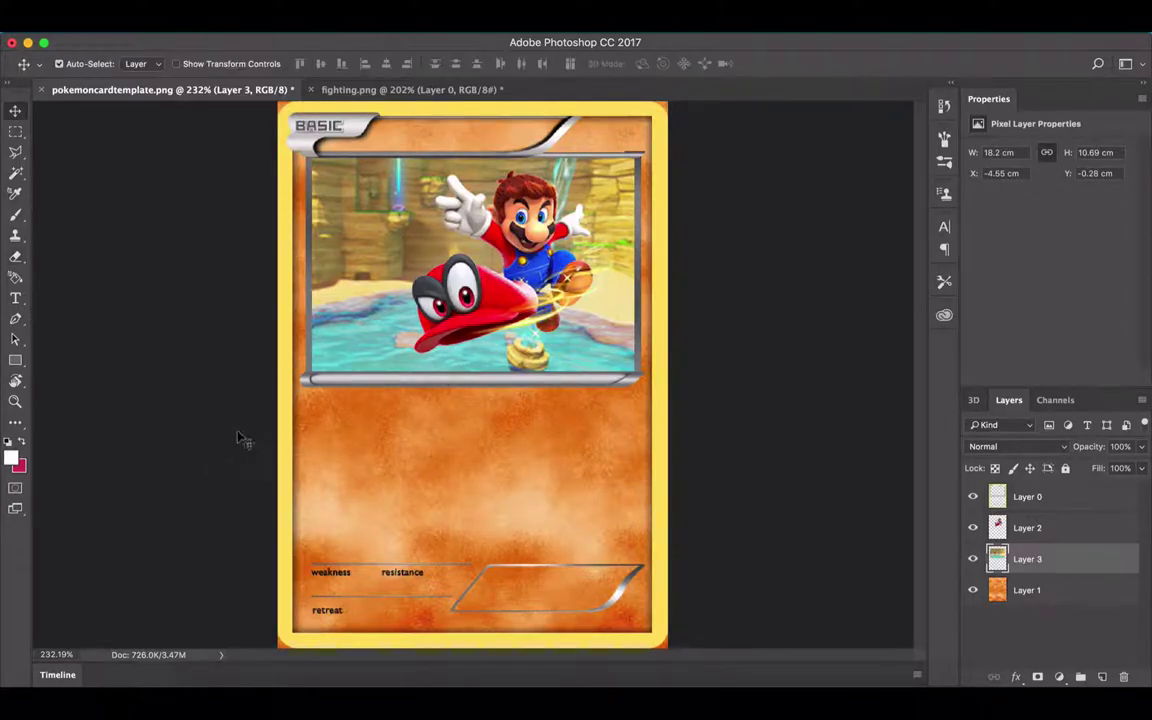
pyautogui.moveTo(475, 256); pyautogui.dragTo(375, 250)
pyautogui.hotkey('ctrl', 't')
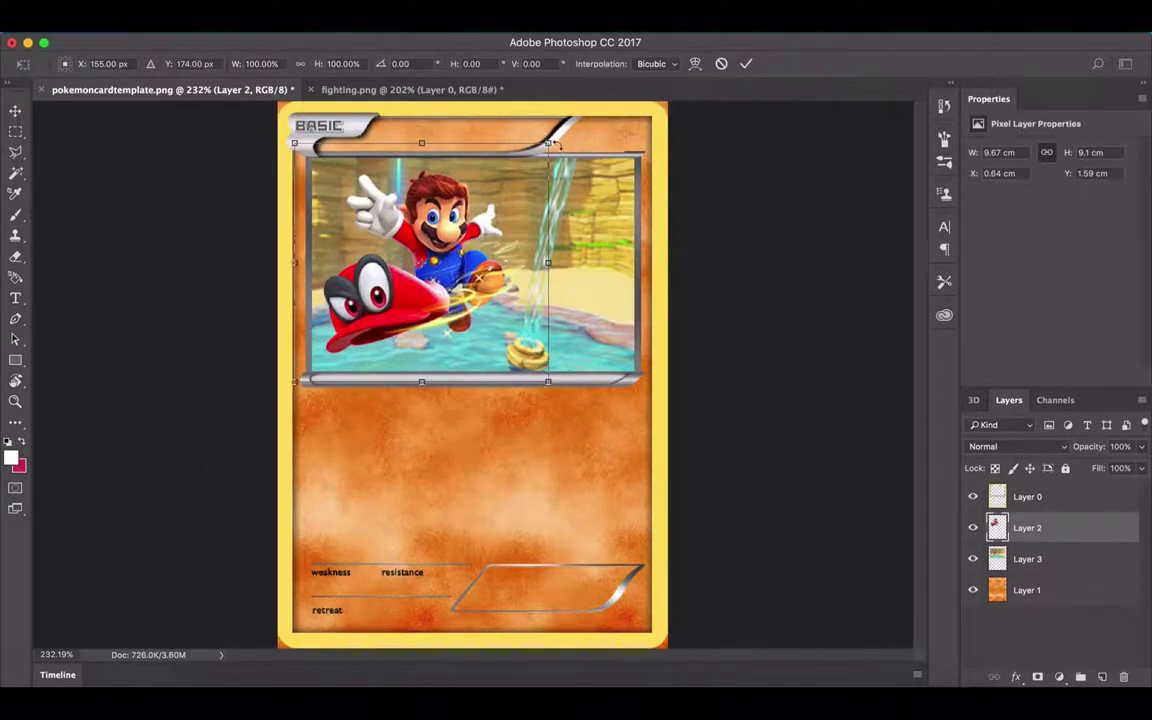
pyautogui.moveTo(548, 143); pyautogui.dragTo(484, 203)
pyautogui.moveTo(455, 262); pyautogui.dragTo(463, 247)
# Step: Flip Mario horizontally, nudge him right, and enlarge him very slightly
pyautogui.click(180, 12)
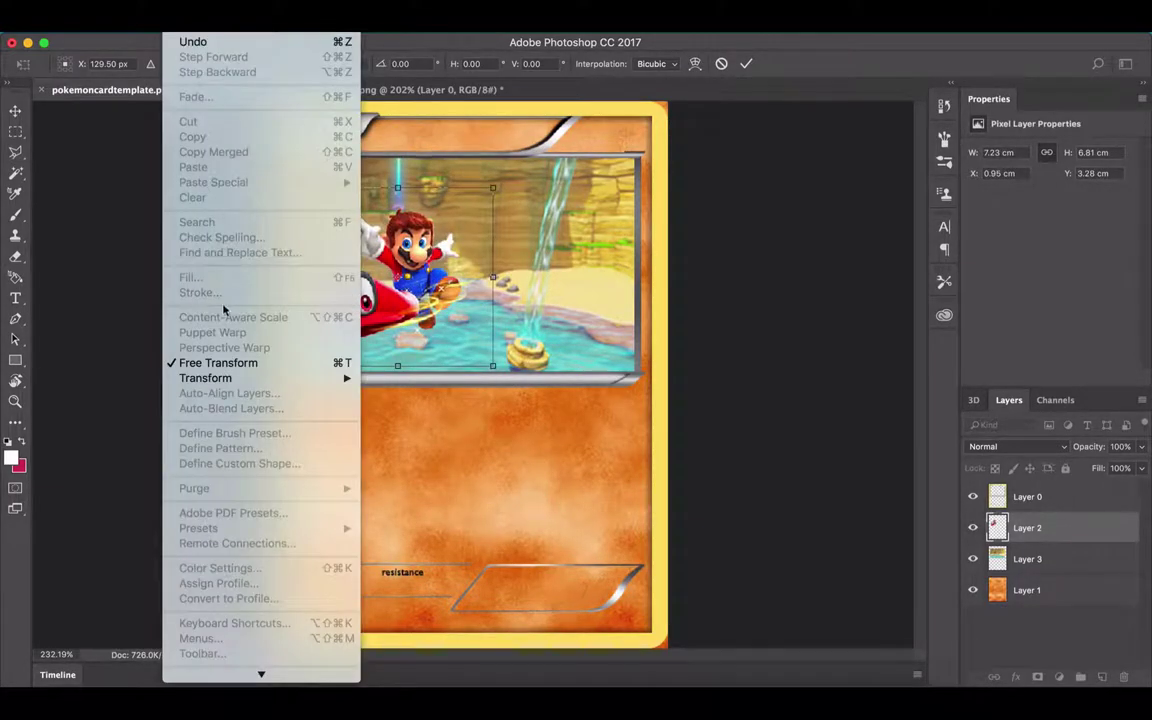
pyautogui.moveTo(213, 380)
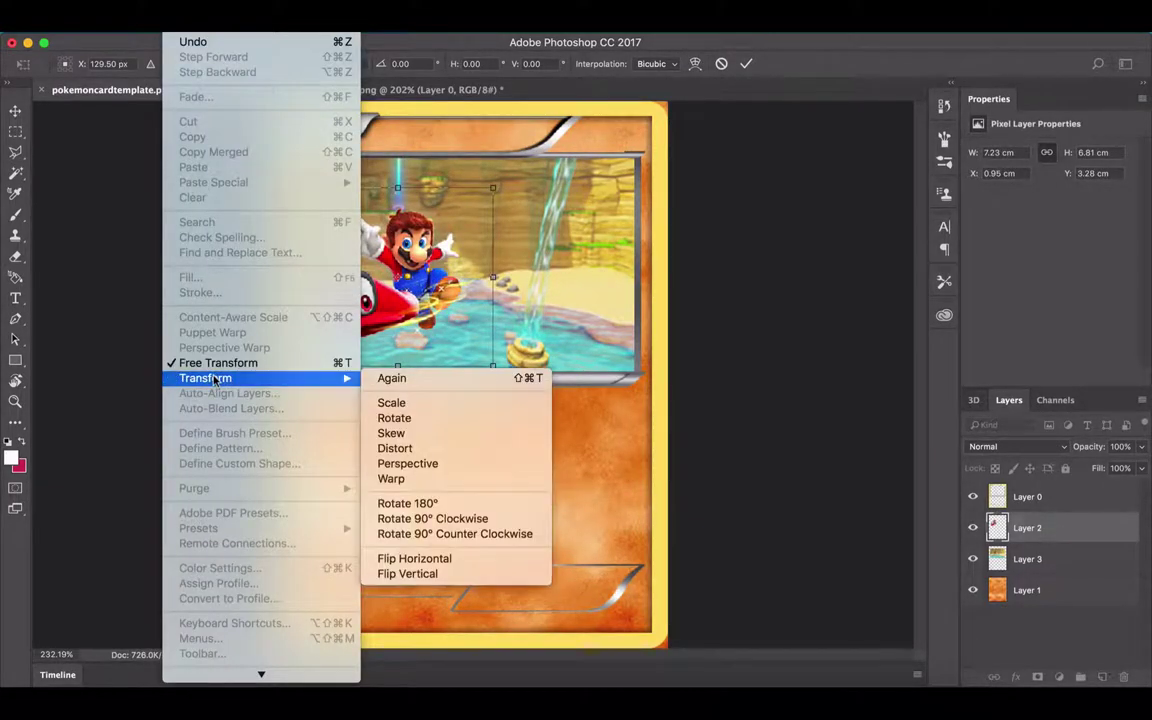
pyautogui.click(432, 560)
pyautogui.press('Return')
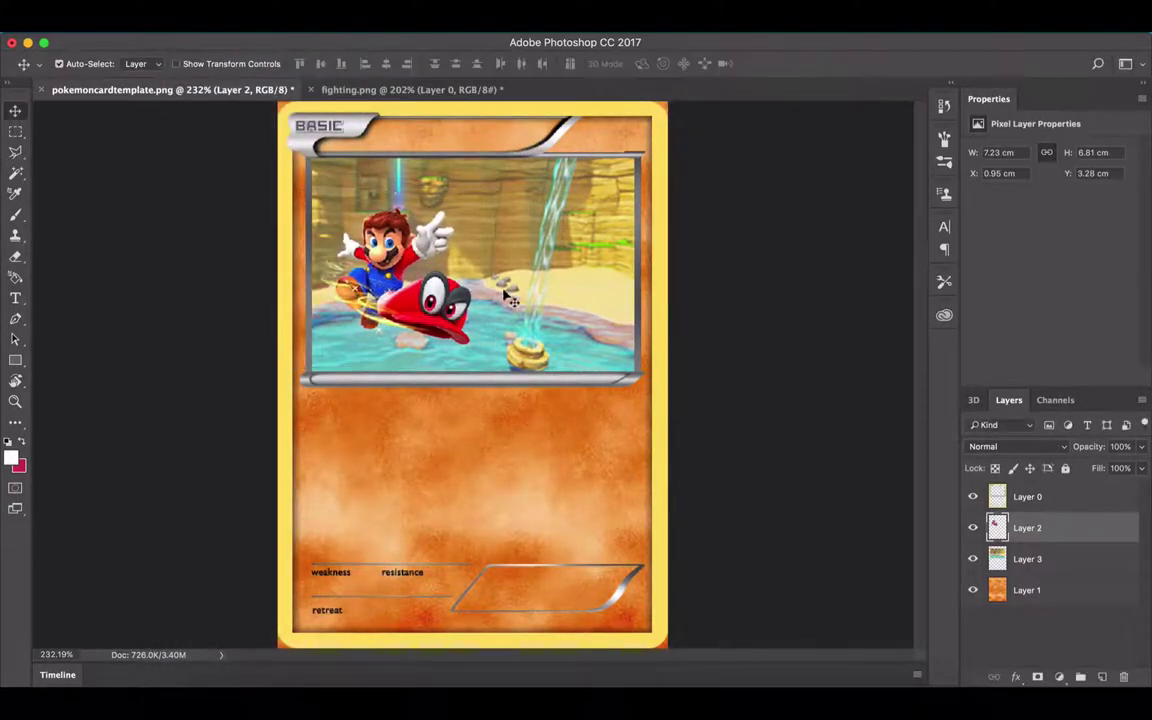
pyautogui.moveTo(420, 268); pyautogui.dragTo(438, 300)
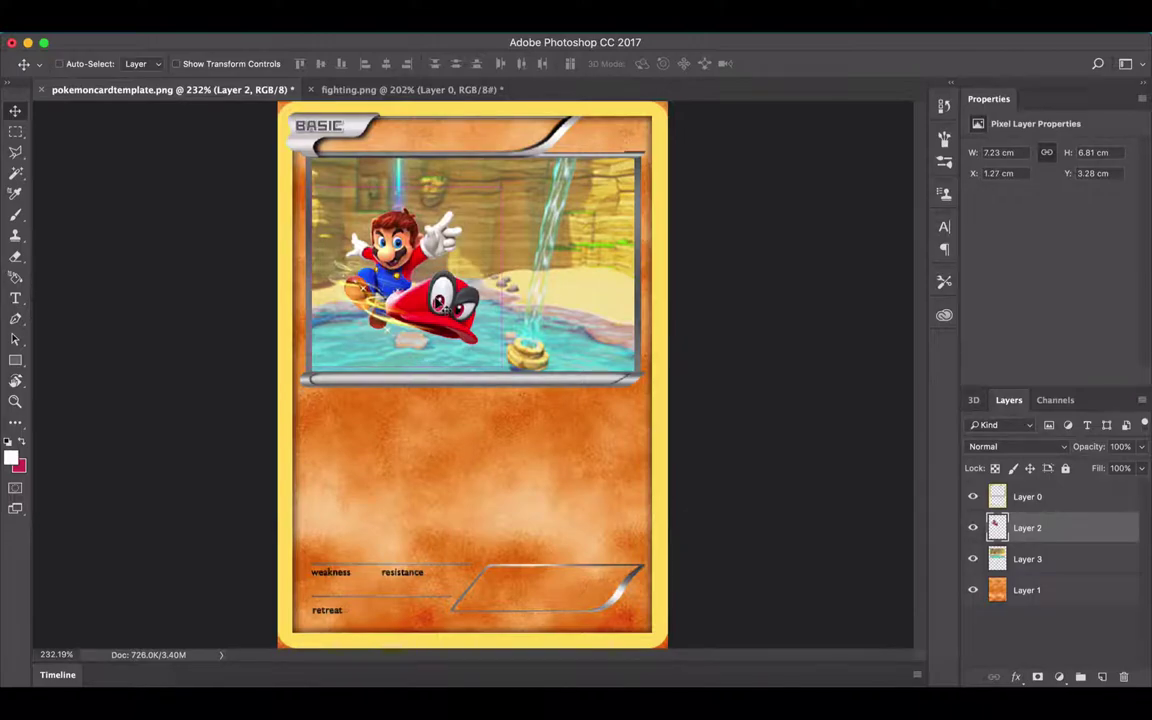
pyautogui.hotkey('ctrl', 't')
pyautogui.moveTo(309, 365); pyautogui.dragTo(305, 369)
pyautogui.press('Return')
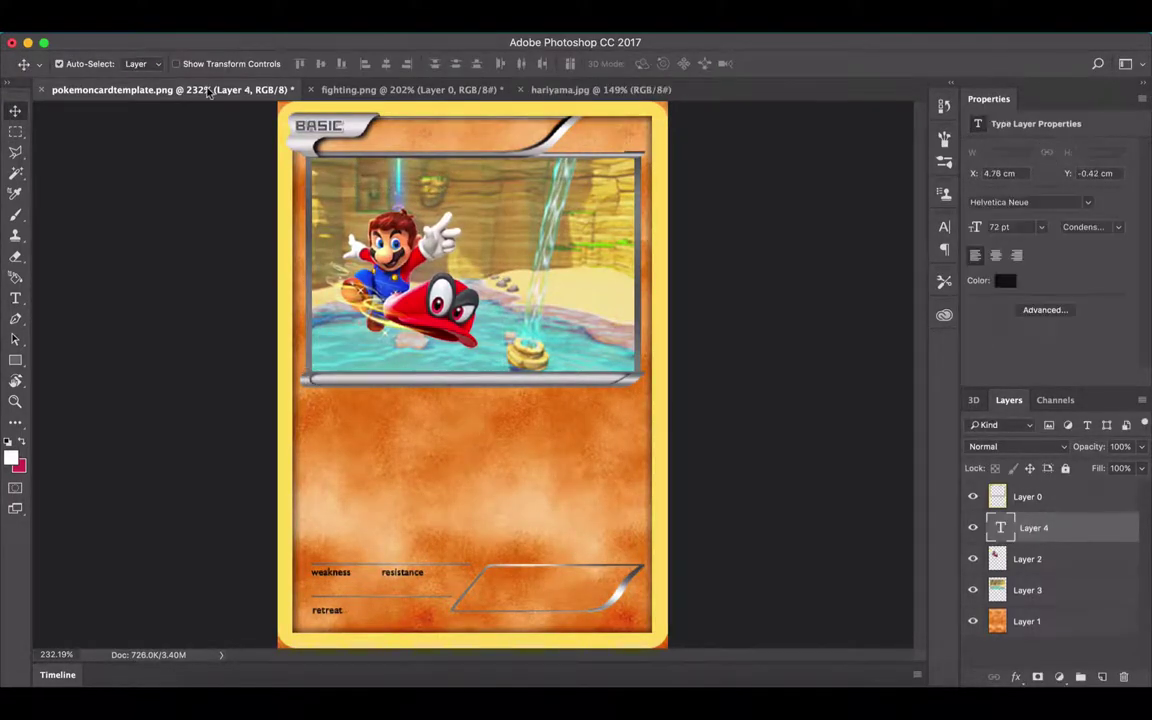
pyautogui.click(565, 89)
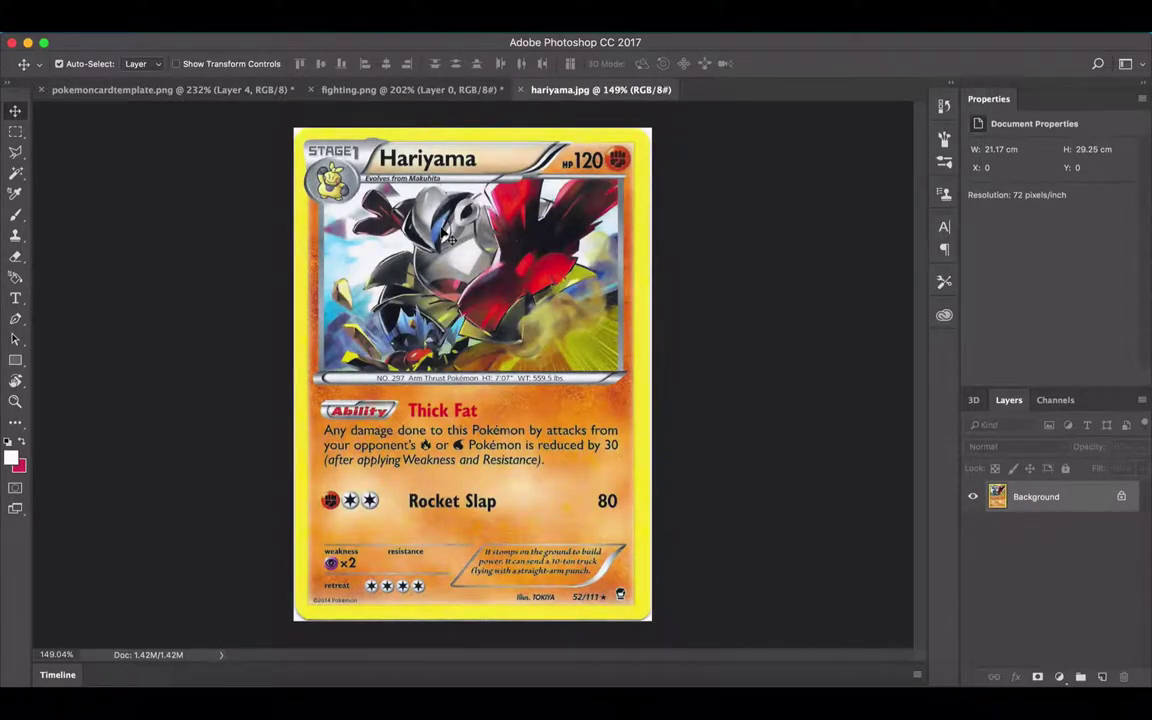
pyautogui.click(139, 90)
pyautogui.click(159, 89)
pyautogui.click(660, 91)
pyautogui.click(170, 89)
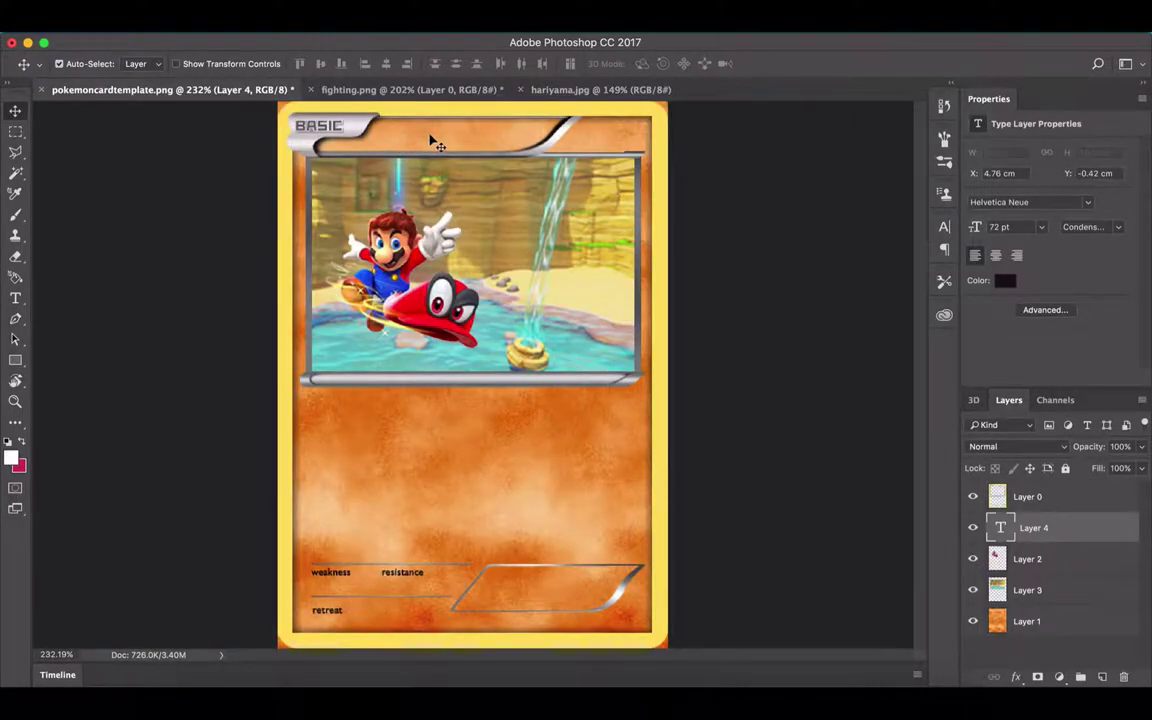
# Step: Add the text 'MARIO' at the top of the card and move it onto the card
pyautogui.press('t')
pyautogui.click(433, 143)
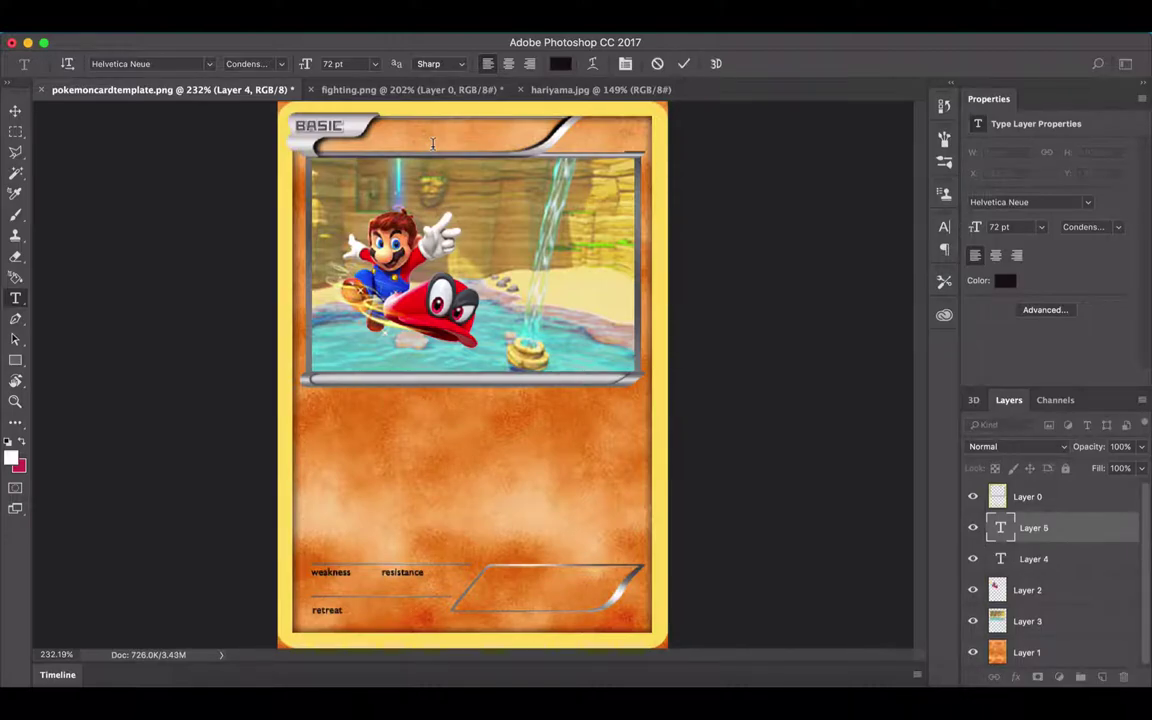
pyautogui.write('MARIO')
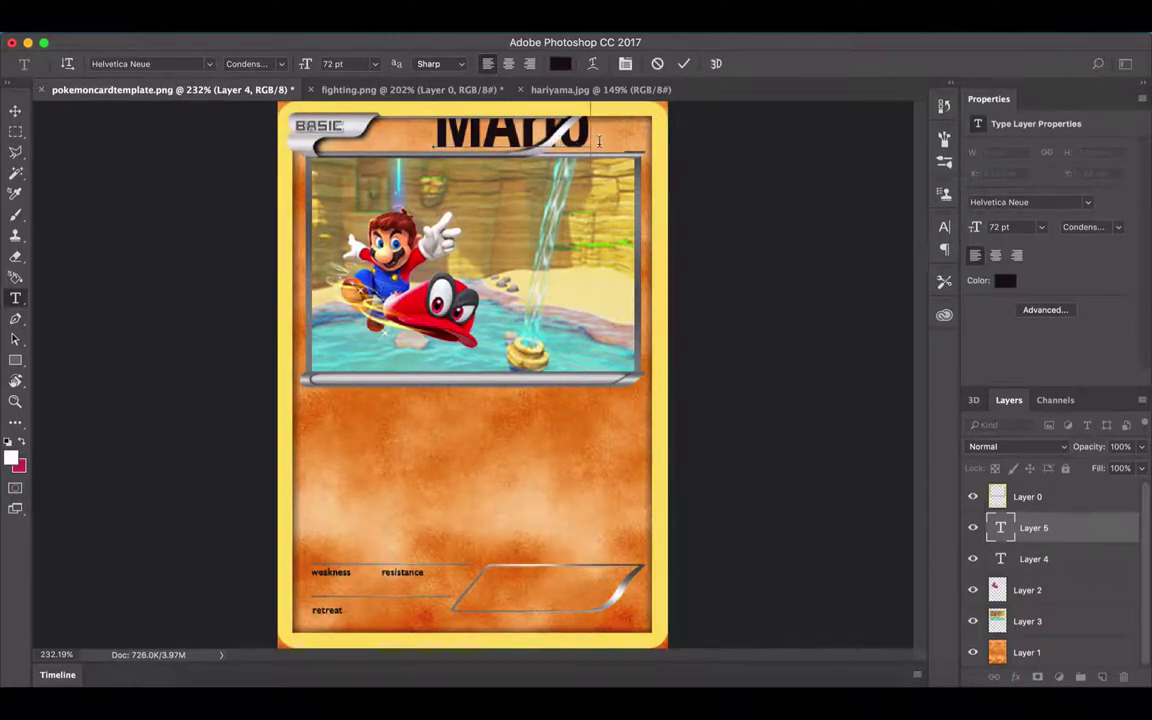
pyautogui.moveTo(587, 140); pyautogui.dragTo(419, 140)
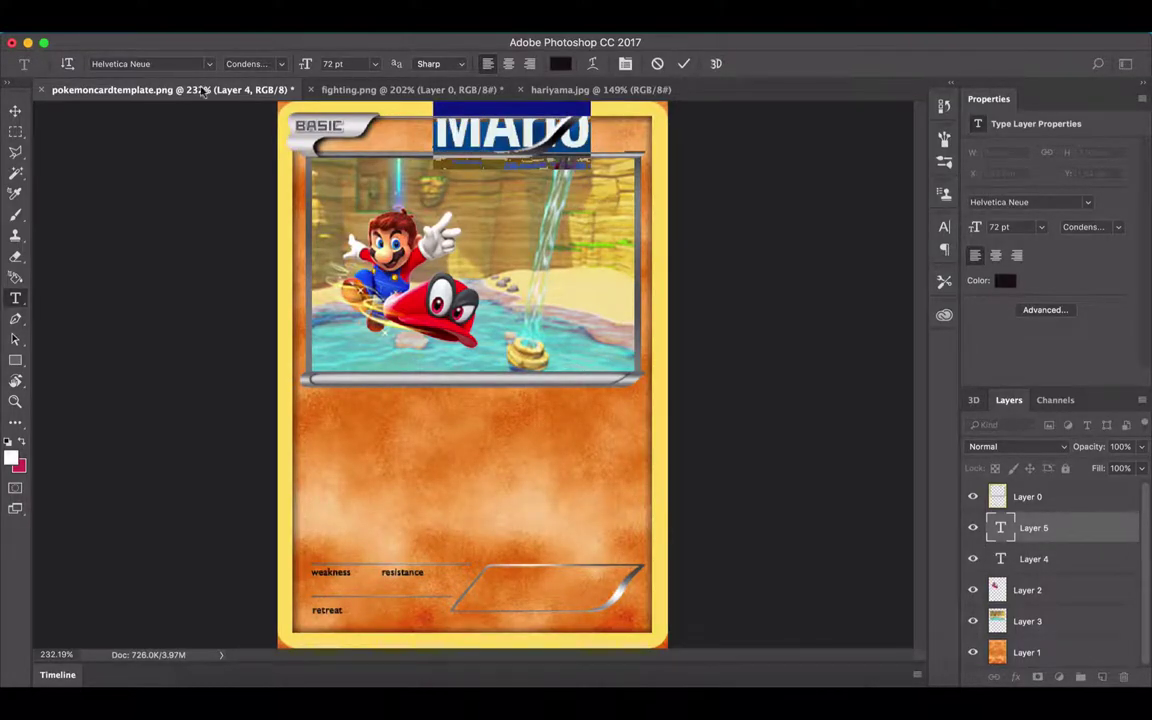
pyautogui.click(15, 110)
pyautogui.moveTo(487, 130); pyautogui.dragTo(452, 209)
# Step: Correct the title's capitals to 'Mario' and move it up toward the name bar
pyautogui.doubleClick(502, 190)
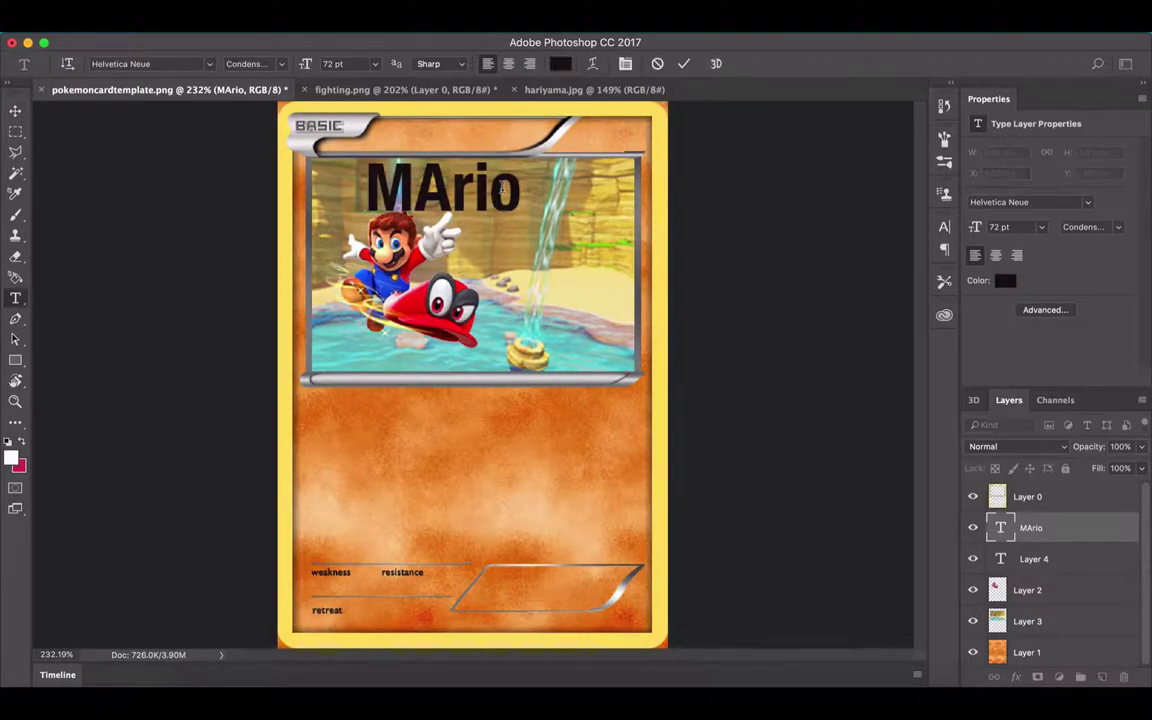
pyautogui.press('BackSpace')
pyautogui.write('a')
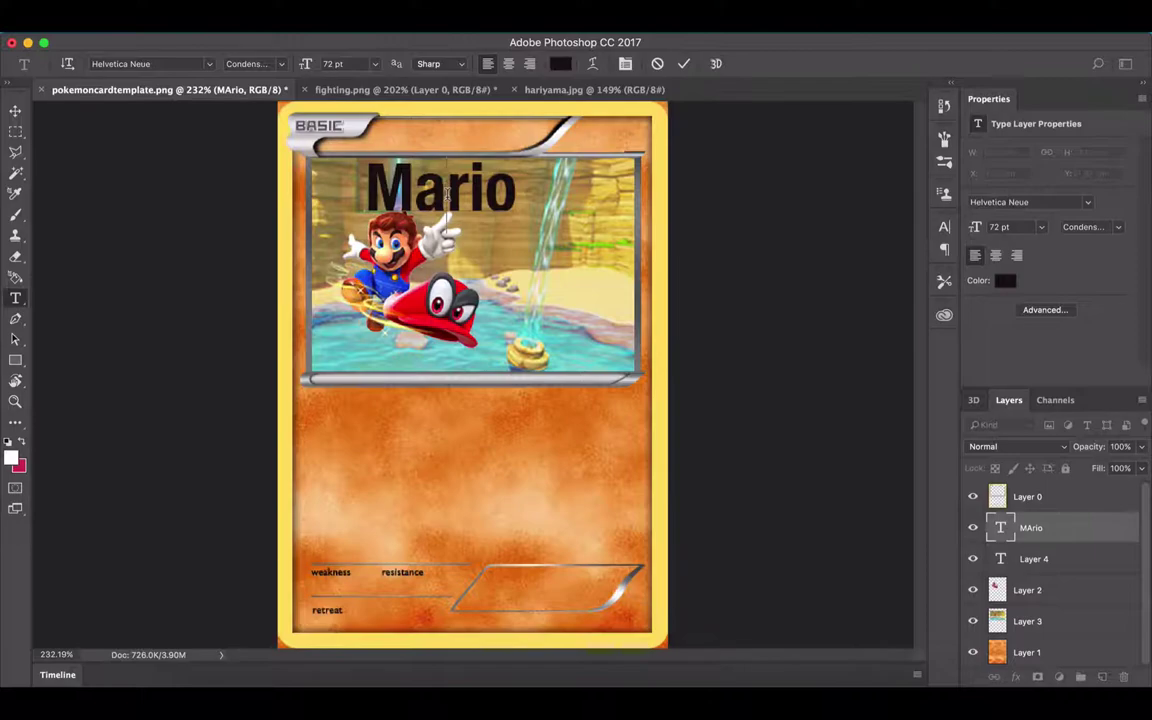
pyautogui.click(15, 110)
pyautogui.moveTo(440, 192); pyautogui.dragTo(440, 140)
pyautogui.click(594, 90)
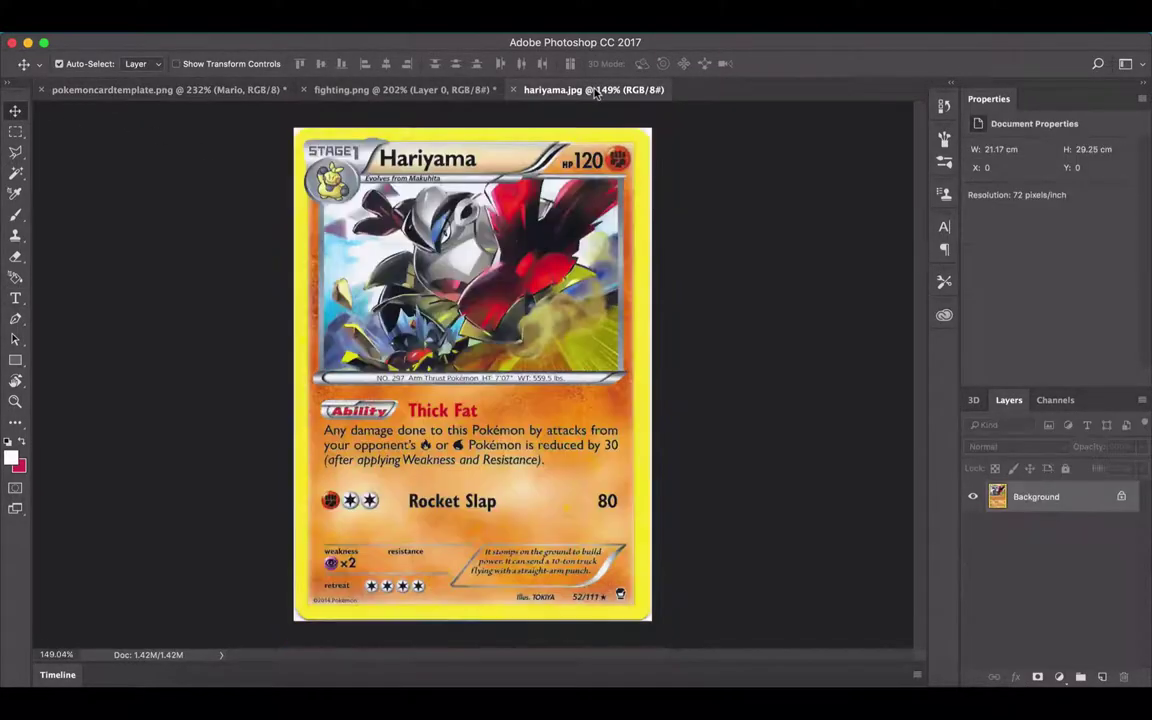
pyautogui.click(210, 90)
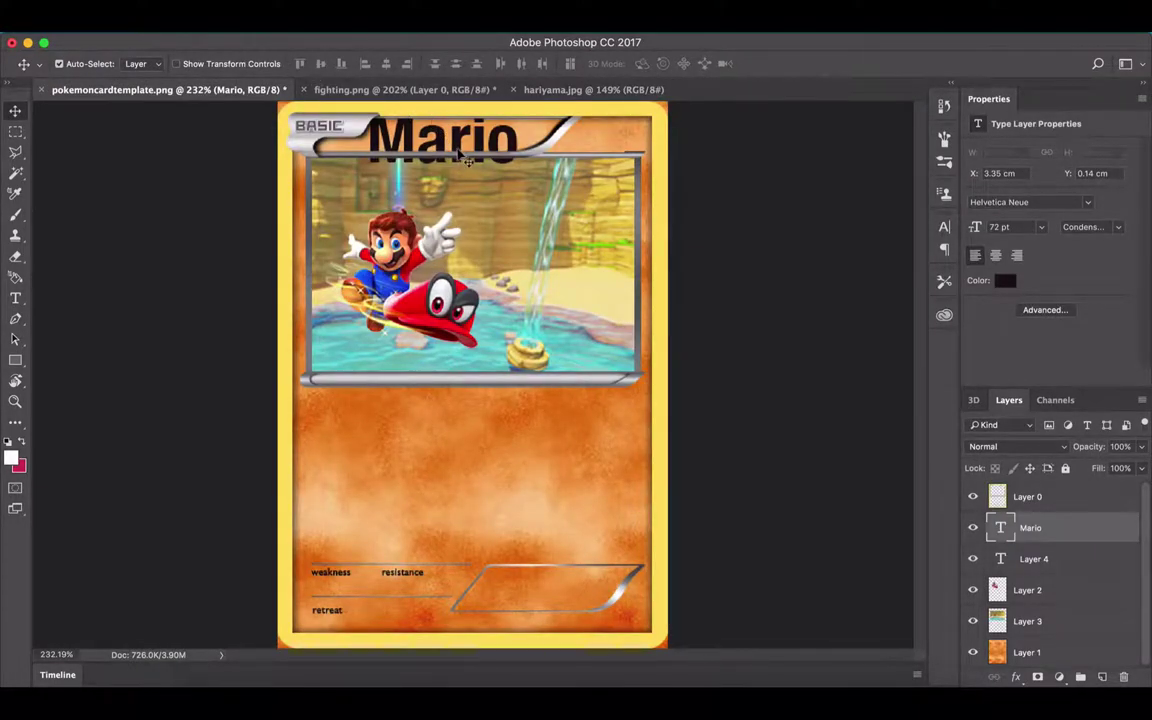
# Step: Scale the Mario title to 29.63 pt and position it inside the name bar
pyautogui.press('t')
pyautogui.doubleClick(458, 140)
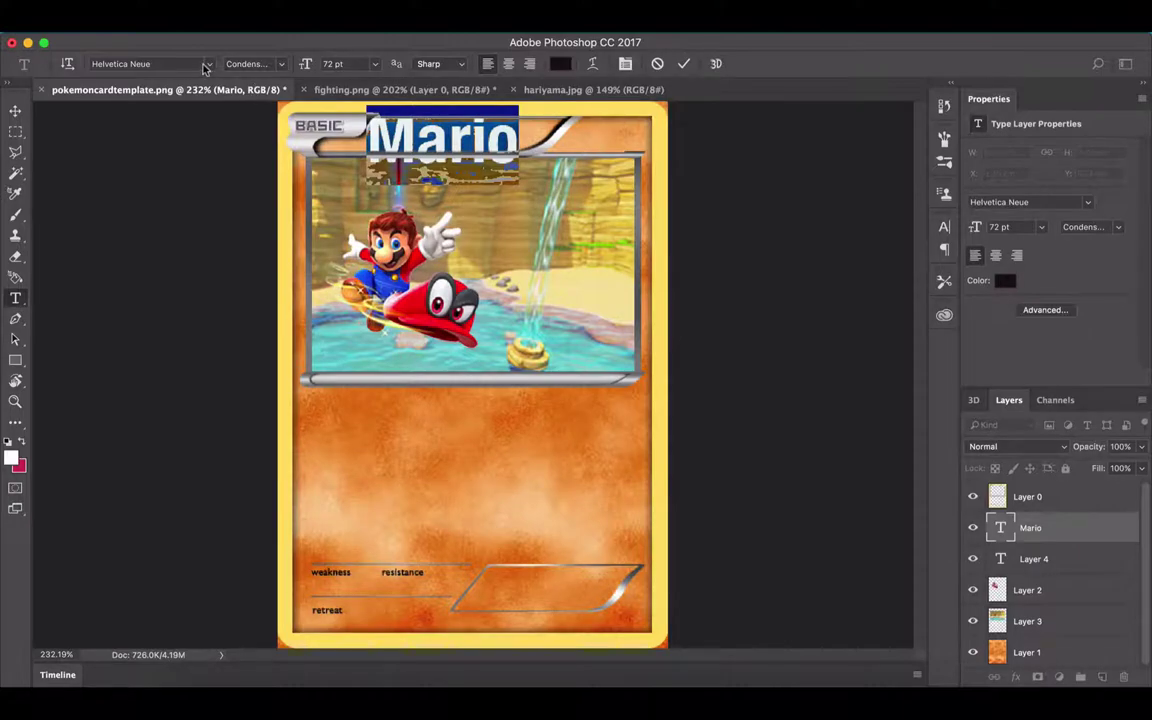
pyautogui.press('Escape')
pyautogui.press('v')
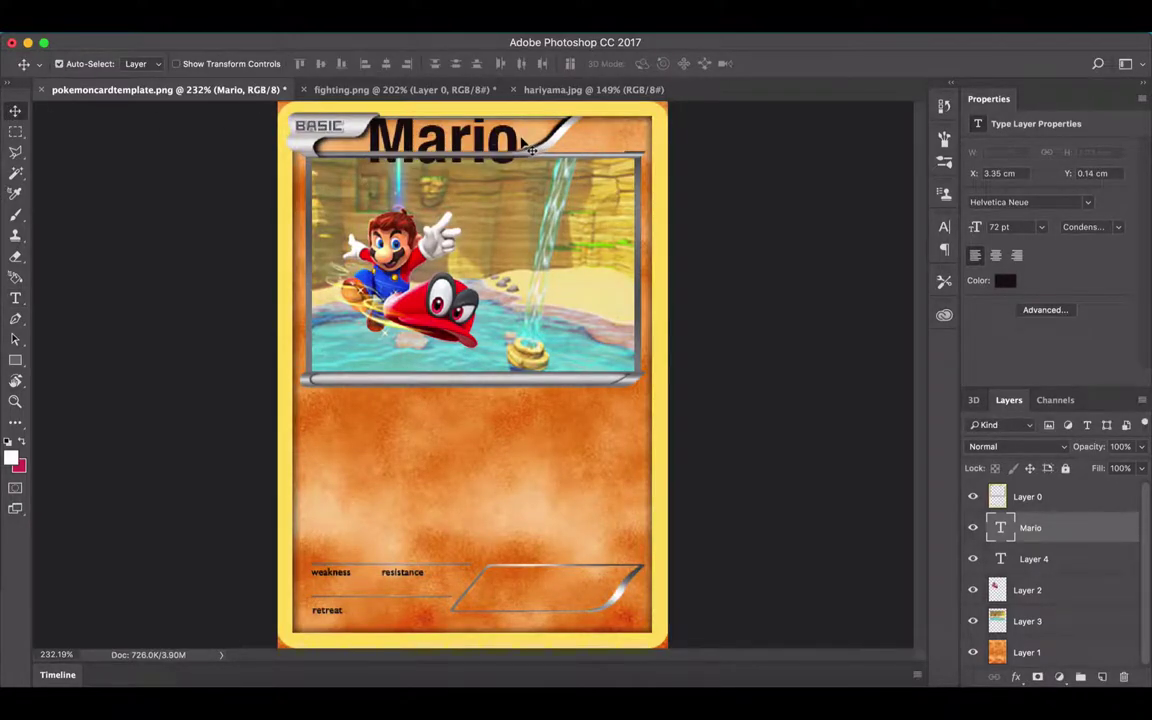
pyautogui.hotkey('ctrl', 't')
pyautogui.moveTo(442, 184)
pyautogui.mouseDown()
pyautogui.moveTo(442, 143)
pyautogui.moveTo(442, 166)
pyautogui.mouseUp()
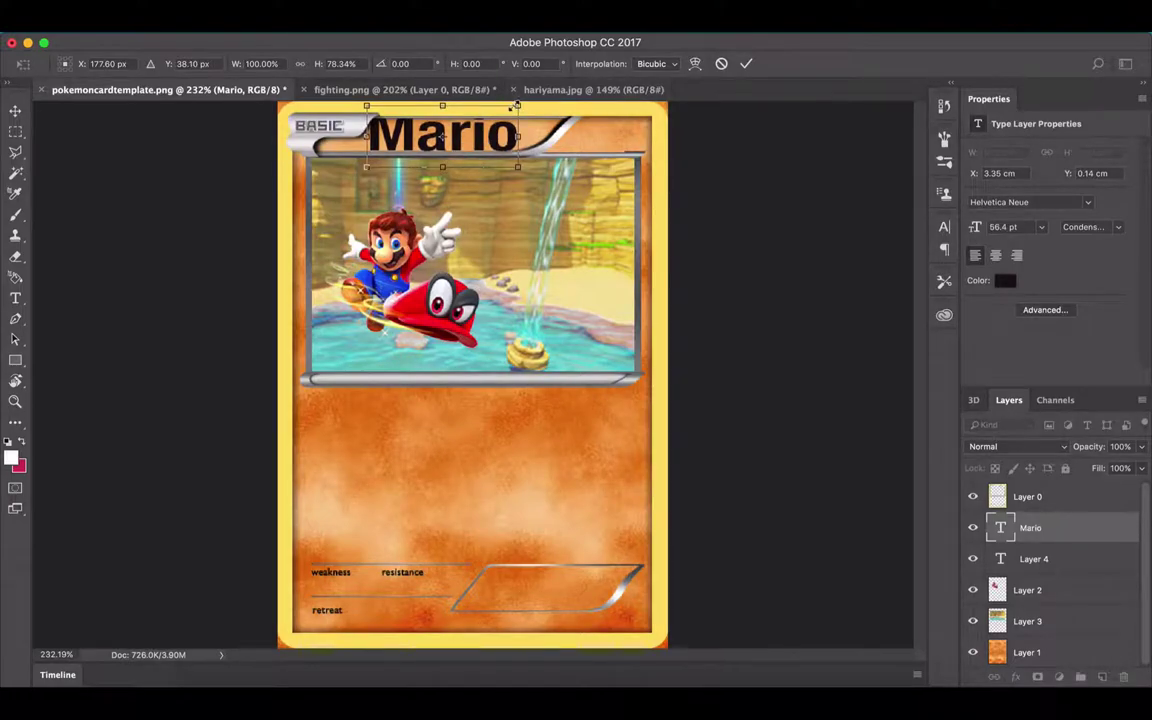
pyautogui.moveTo(517, 105); pyautogui.dragTo(491, 118)
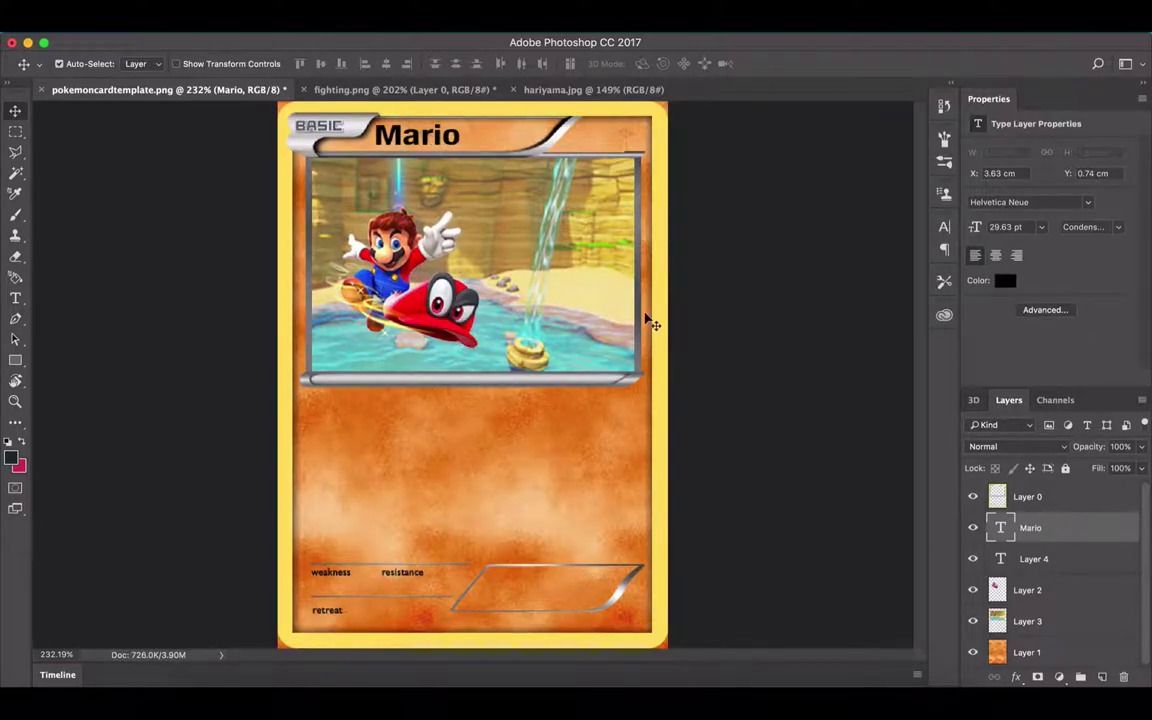
pyautogui.moveTo(447, 141); pyautogui.dragTo(497, 157)
# Step: Duplicate the Mario title layer, move the copy to the name bar's right, and retype it as 'HP'
pyautogui.rightClick(1065, 537)
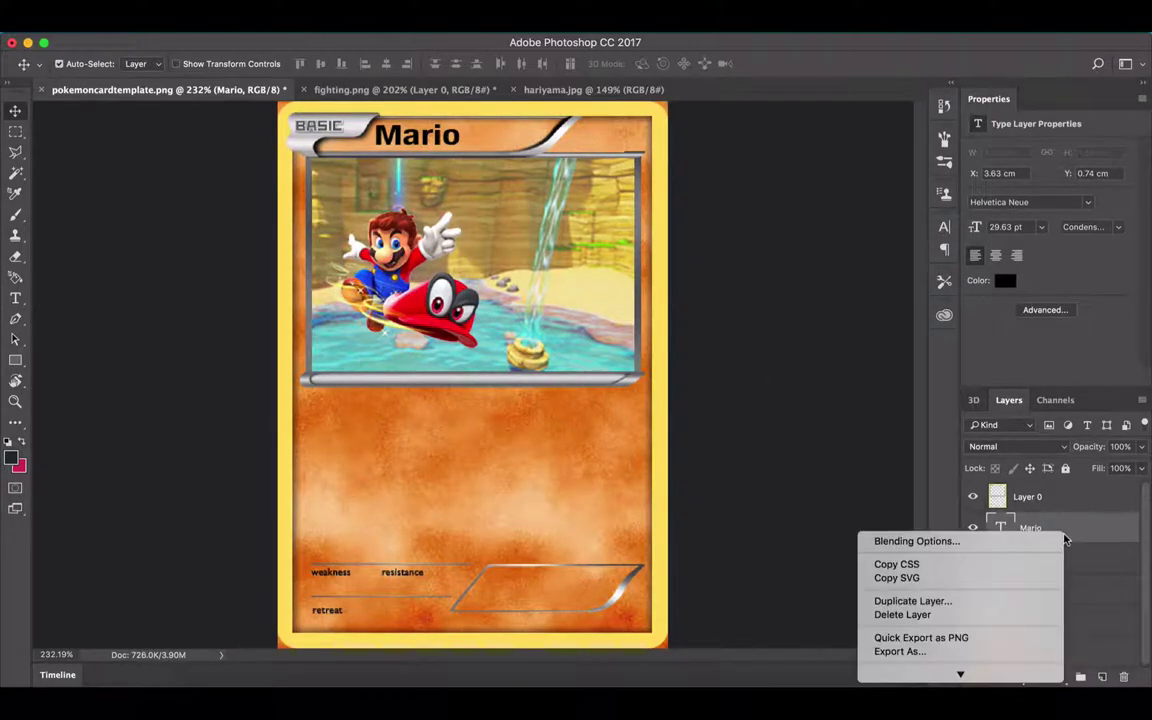
pyautogui.click(912, 601)
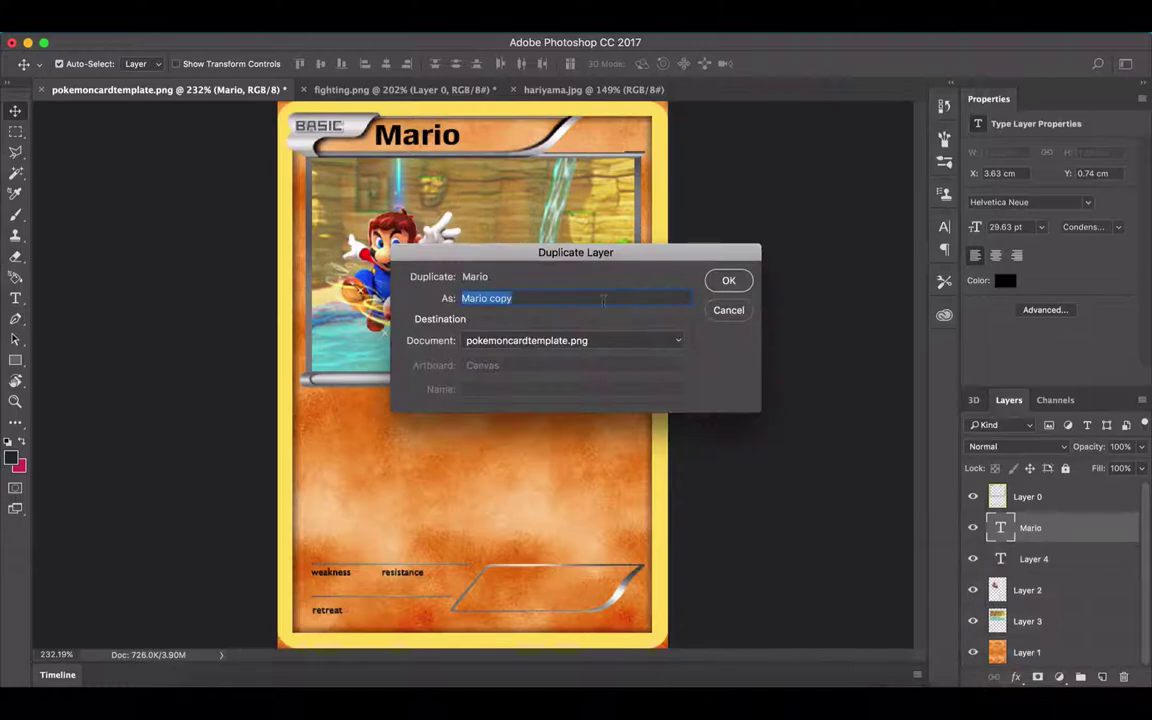
pyautogui.click(728, 282)
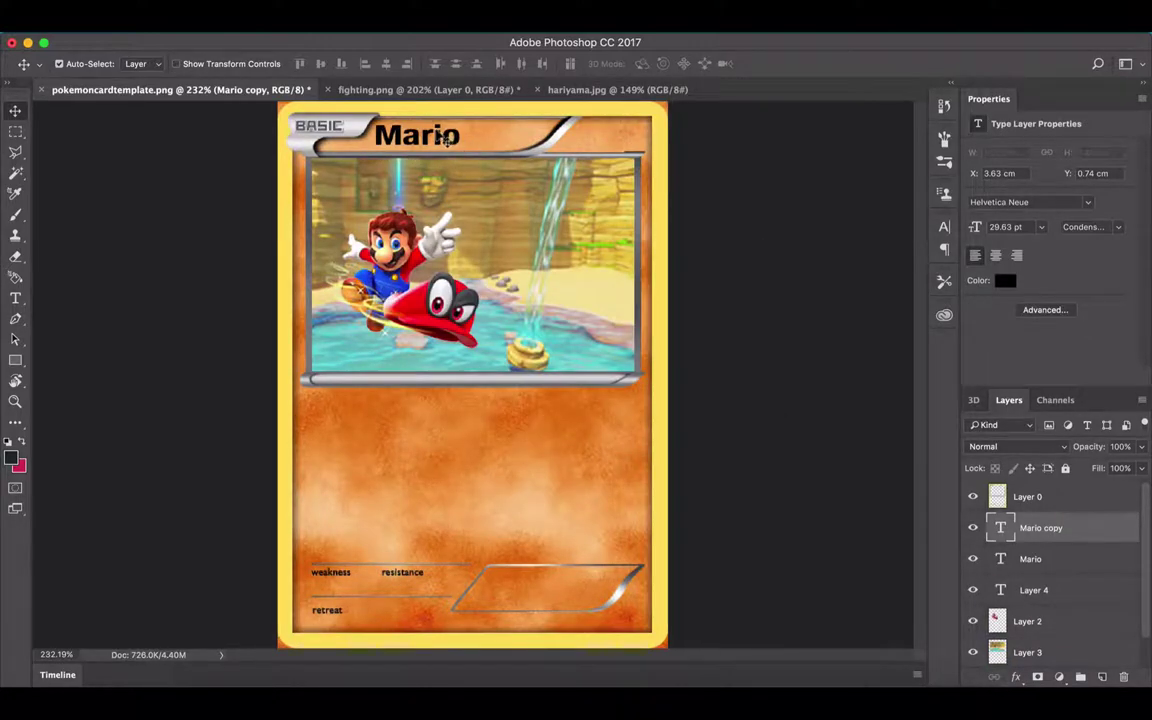
pyautogui.moveTo(453, 137); pyautogui.dragTo(636, 140)
pyautogui.doubleClick(618, 135)
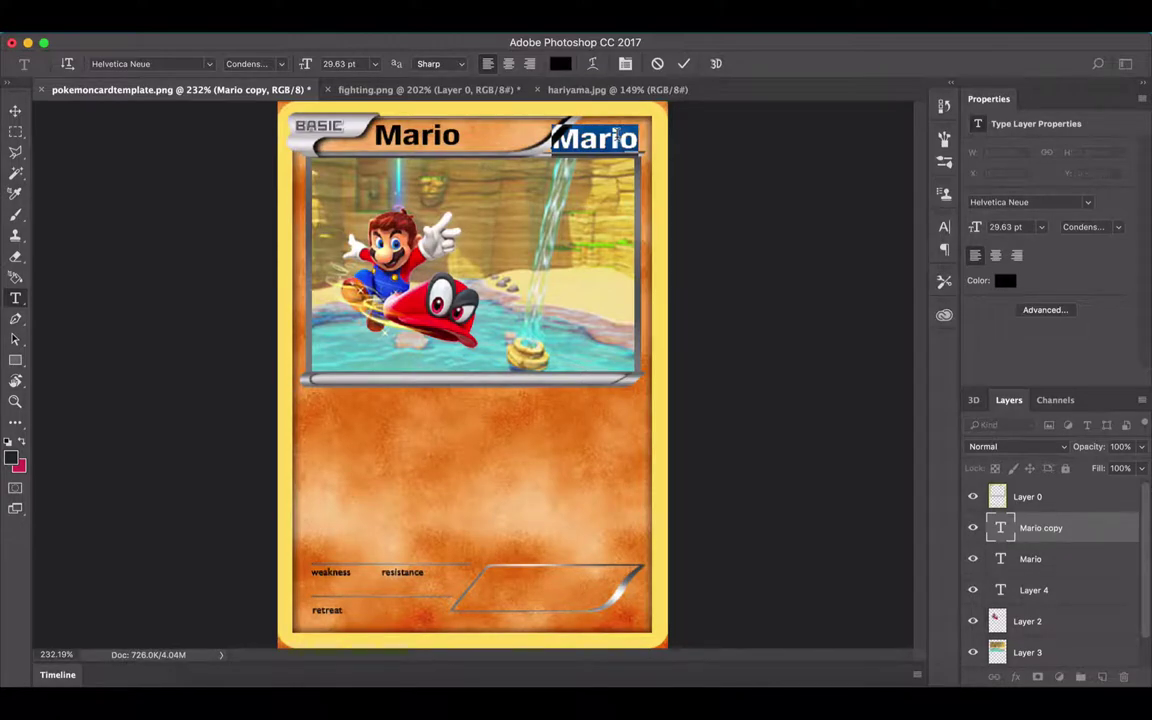
pyautogui.write('HP')
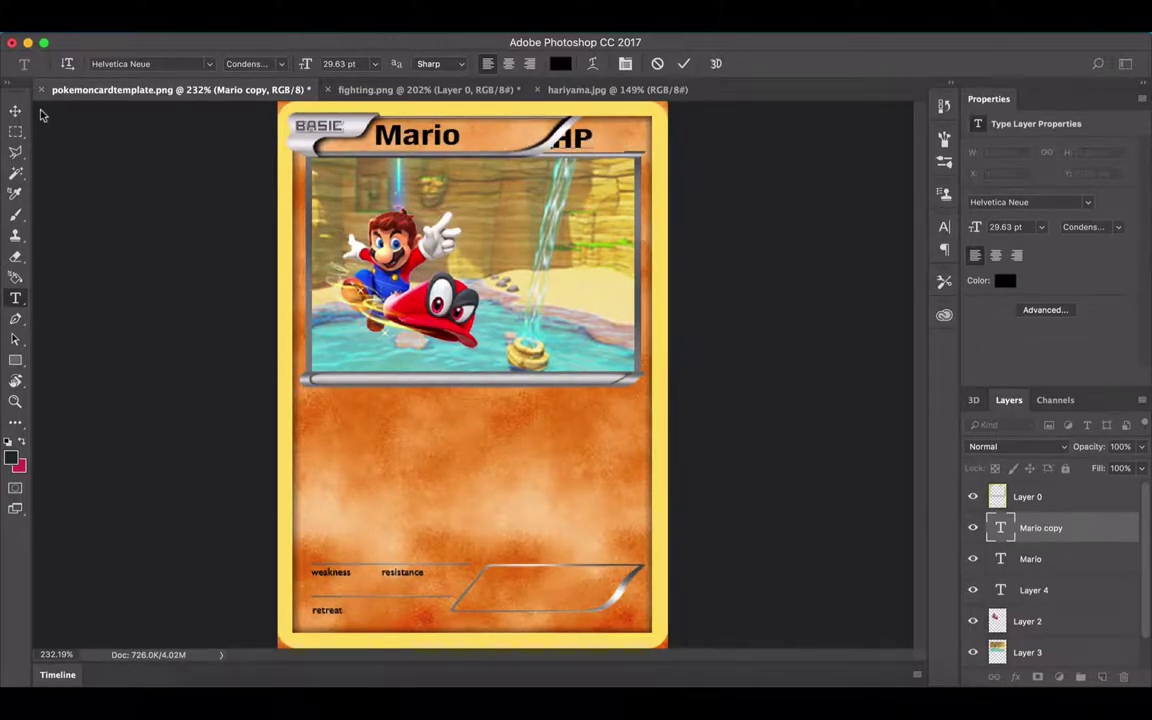
pyautogui.click(15, 111)
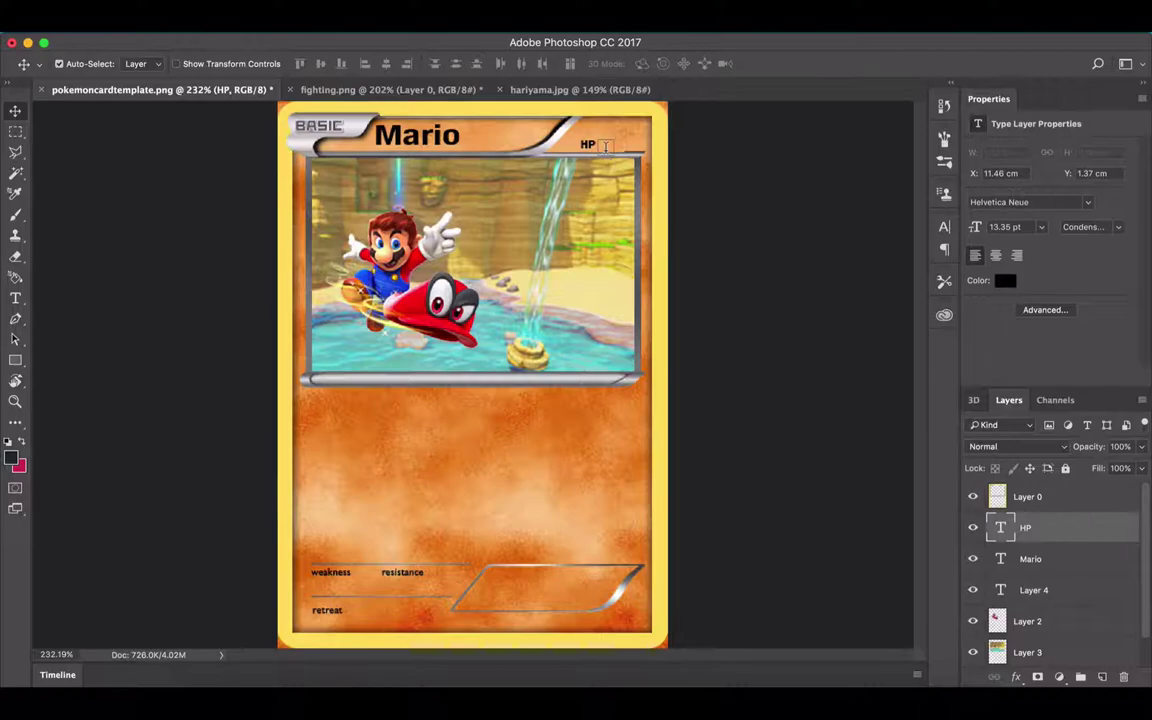
# Step: Add an empty type layer, Layer 5, after the HP label
pyautogui.press('t')
pyautogui.click(605, 146)
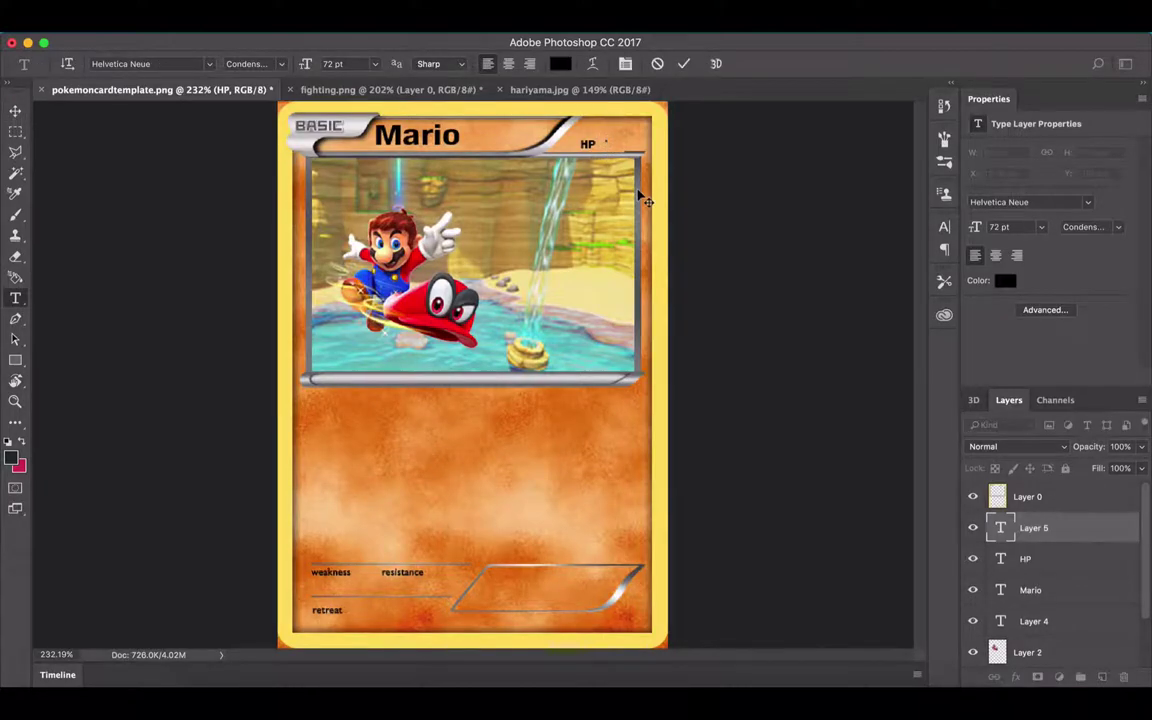
pyautogui.click(15, 110)
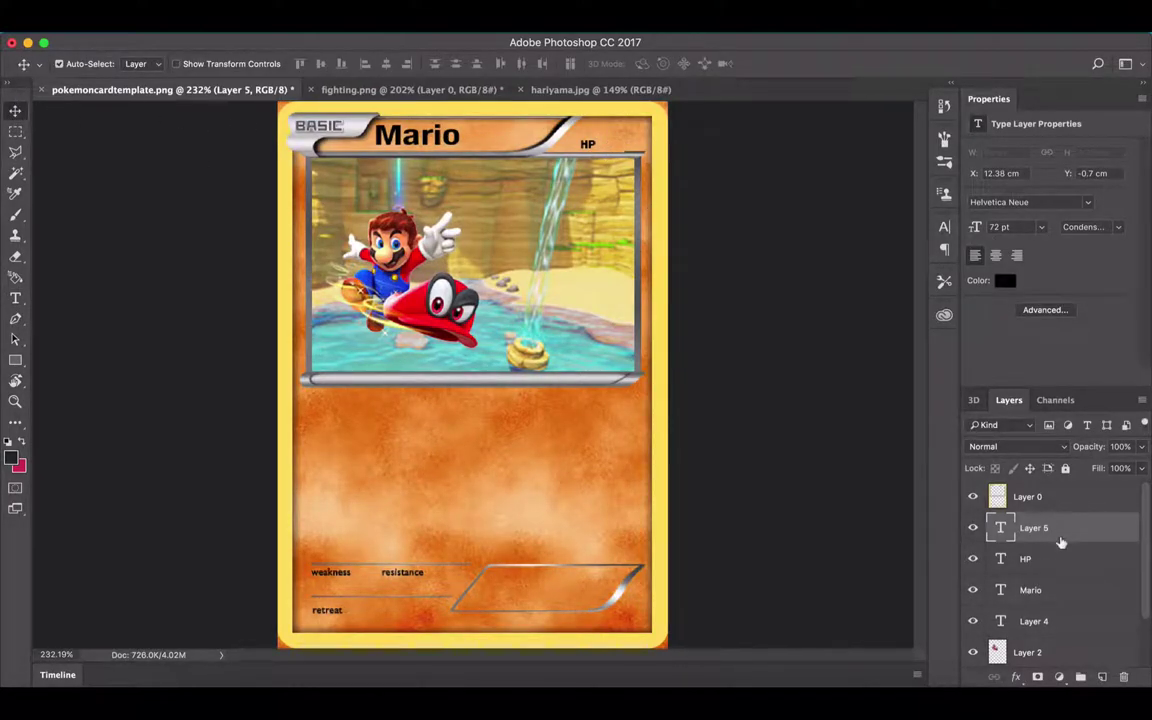
# Step: Duplicate the HP label beside it and retype the copy as '120'
pyautogui.moveTo(1060, 541); pyautogui.dragTo(1060, 535)
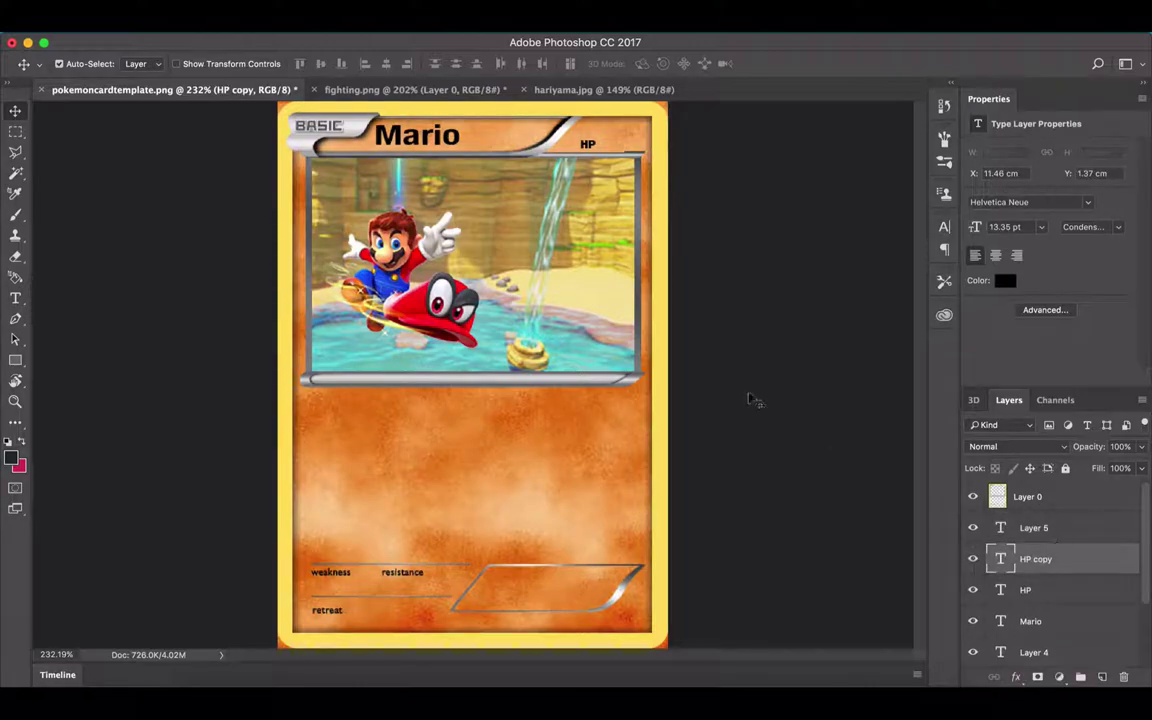
pyautogui.moveTo(592, 153); pyautogui.dragTo(620, 144)
pyautogui.hotkey('ctrl', 't')
pyautogui.press('Return')
pyautogui.press('t')
pyautogui.doubleClick(616, 142)
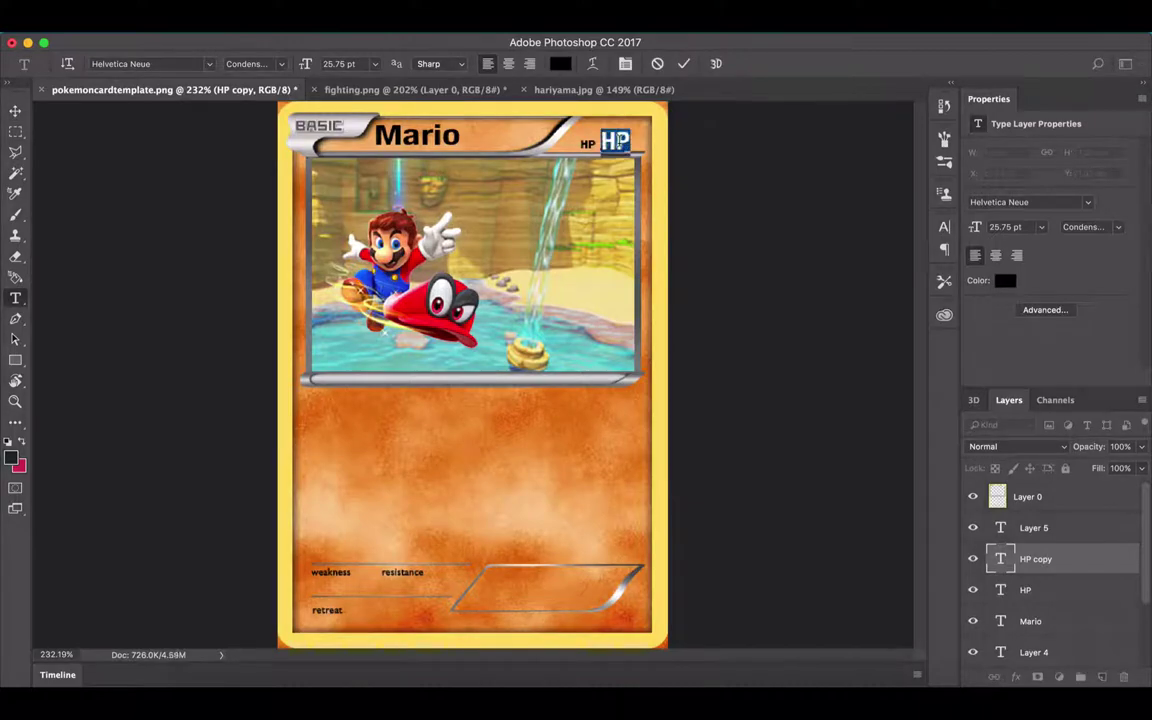
pyautogui.write('120')
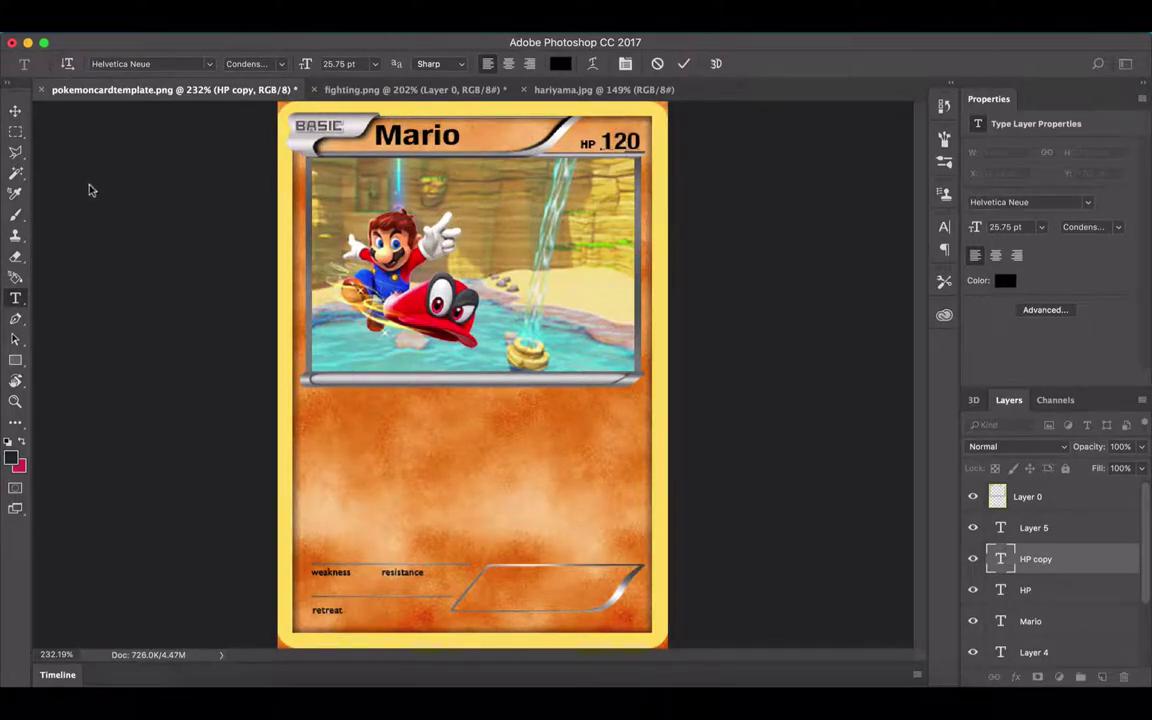
pyautogui.click(15, 131)
# Step: Enlarge the 120 value to 33.5 pt and copy the fighting energy symbol image
pyautogui.click(15, 110)
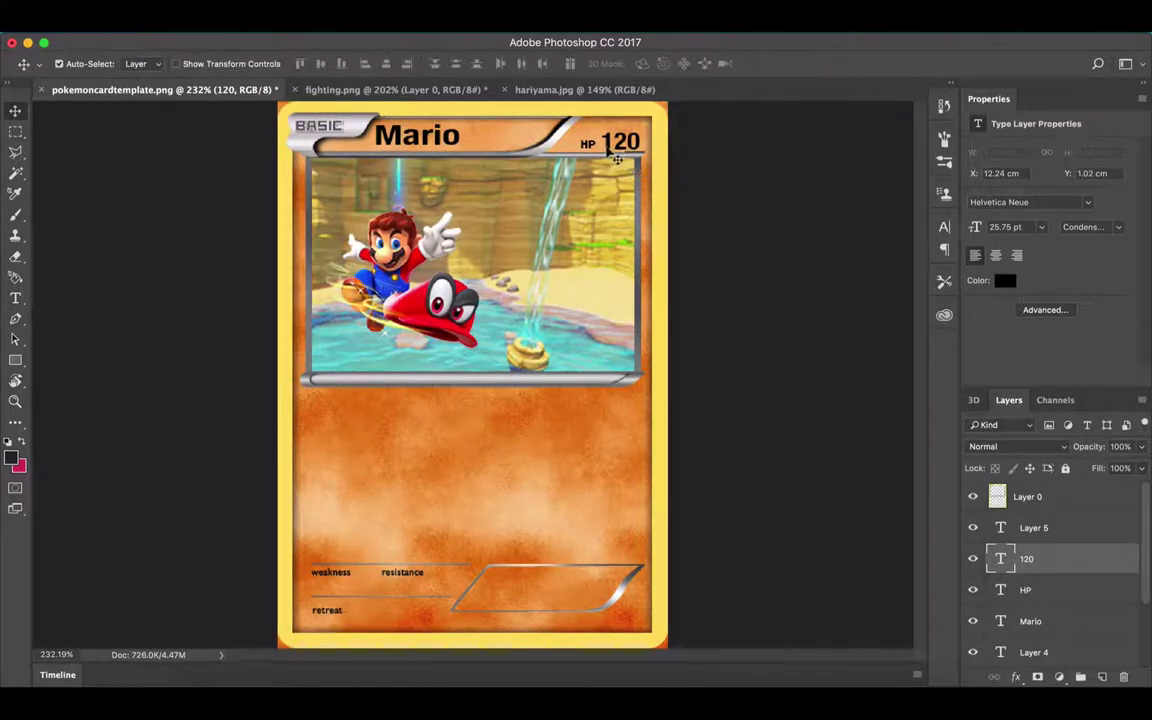
pyautogui.press('super+t')
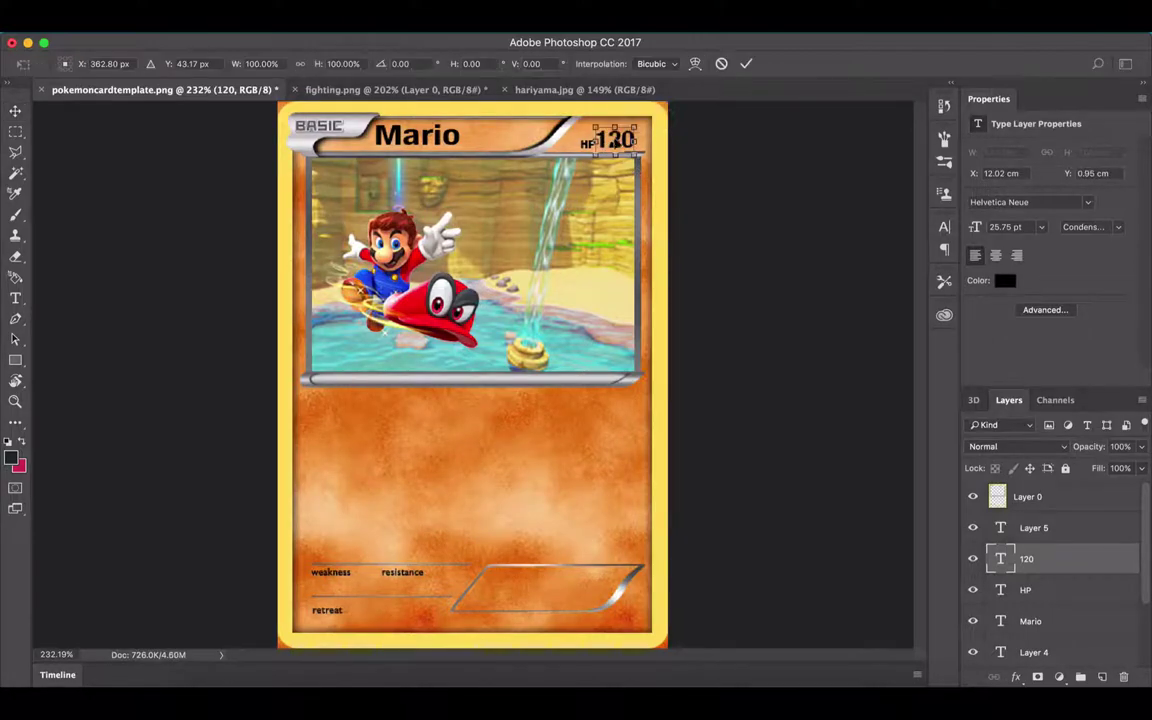
pyautogui.moveTo(639, 127); pyautogui.dragTo(648, 152)
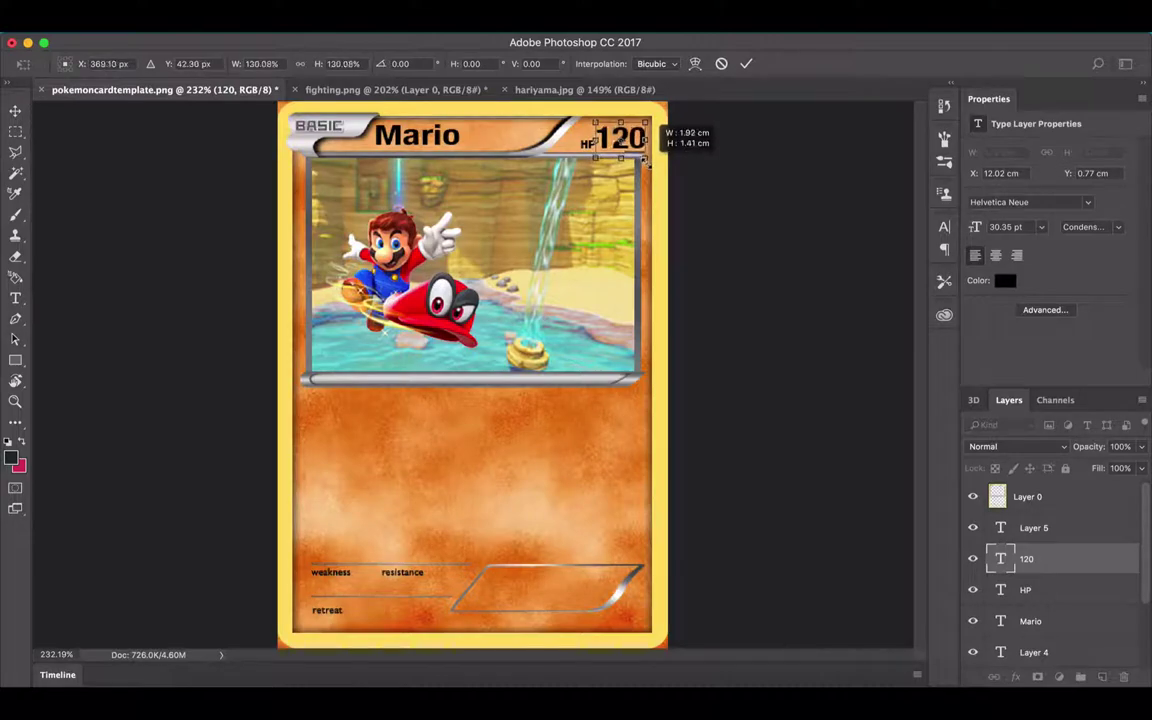
pyautogui.press('Return')
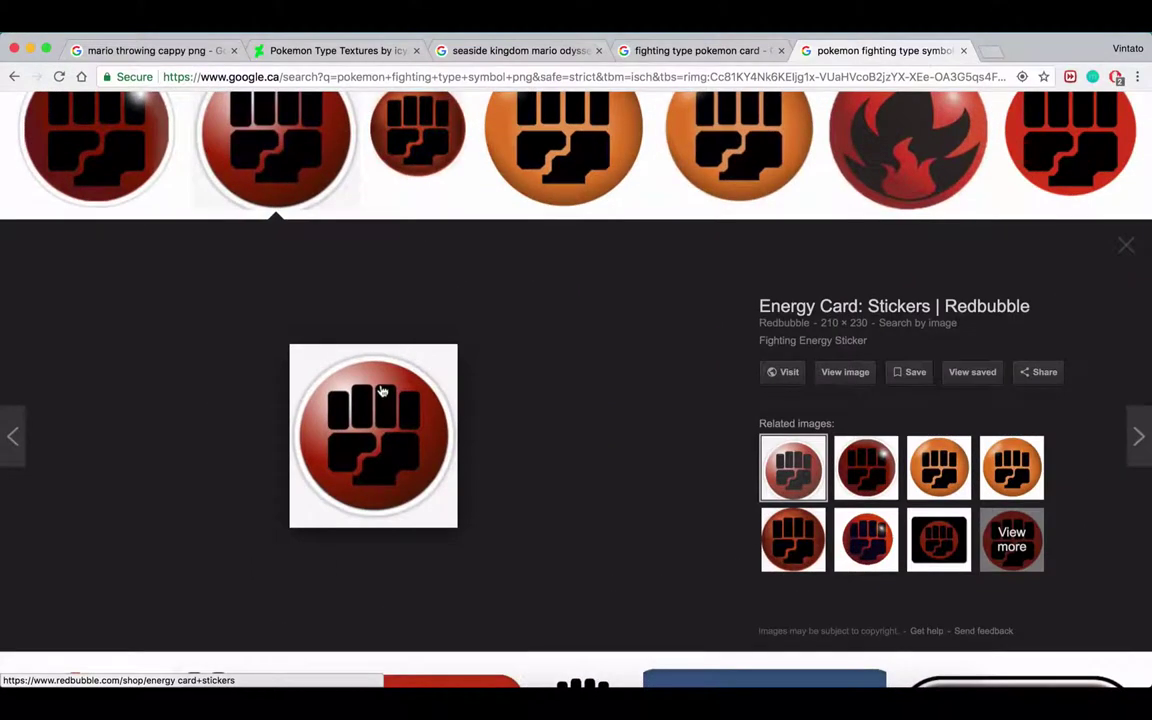
pyautogui.rightClick(381, 390)
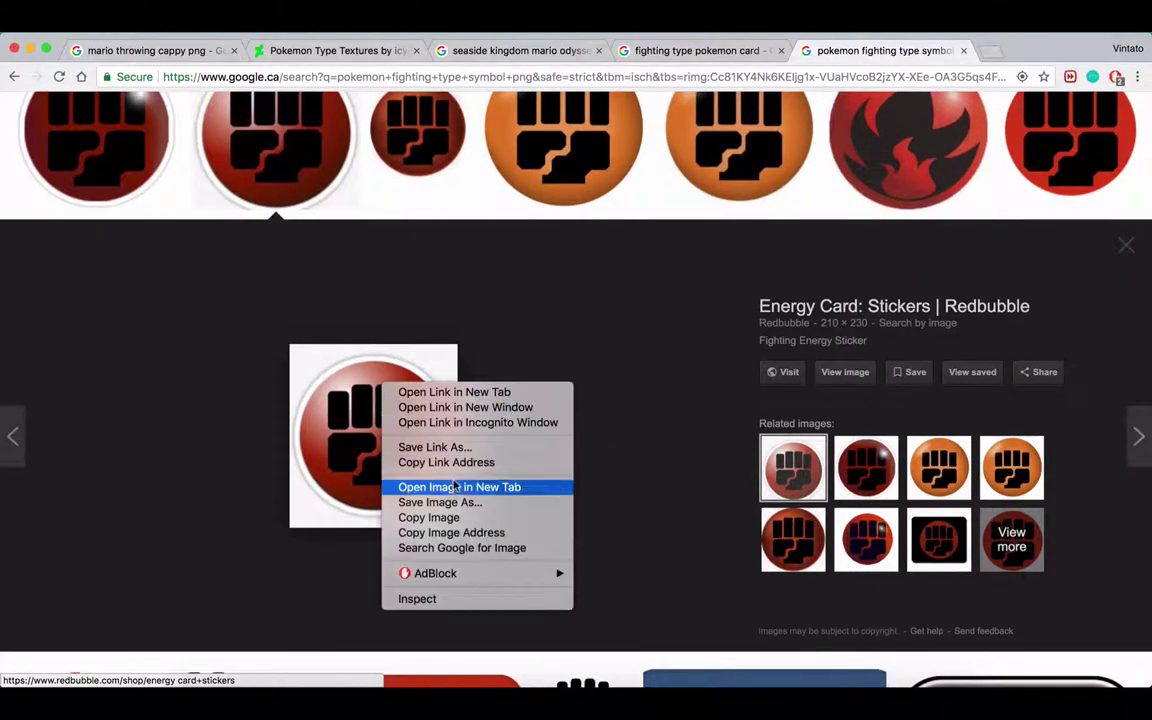
pyautogui.click(440, 517)
# Step: Paste the fighting fist symbol onto the Mario card, undoing the paste into the wrong document
pyautogui.click(432, 700)
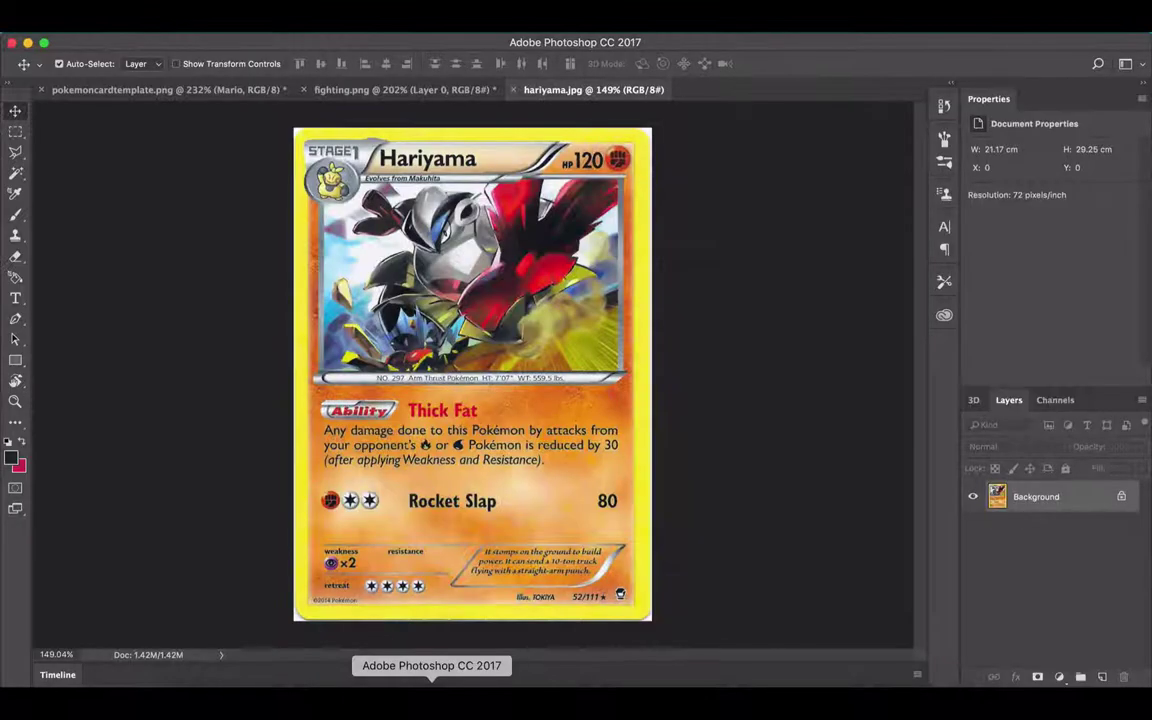
pyautogui.press('super+v')
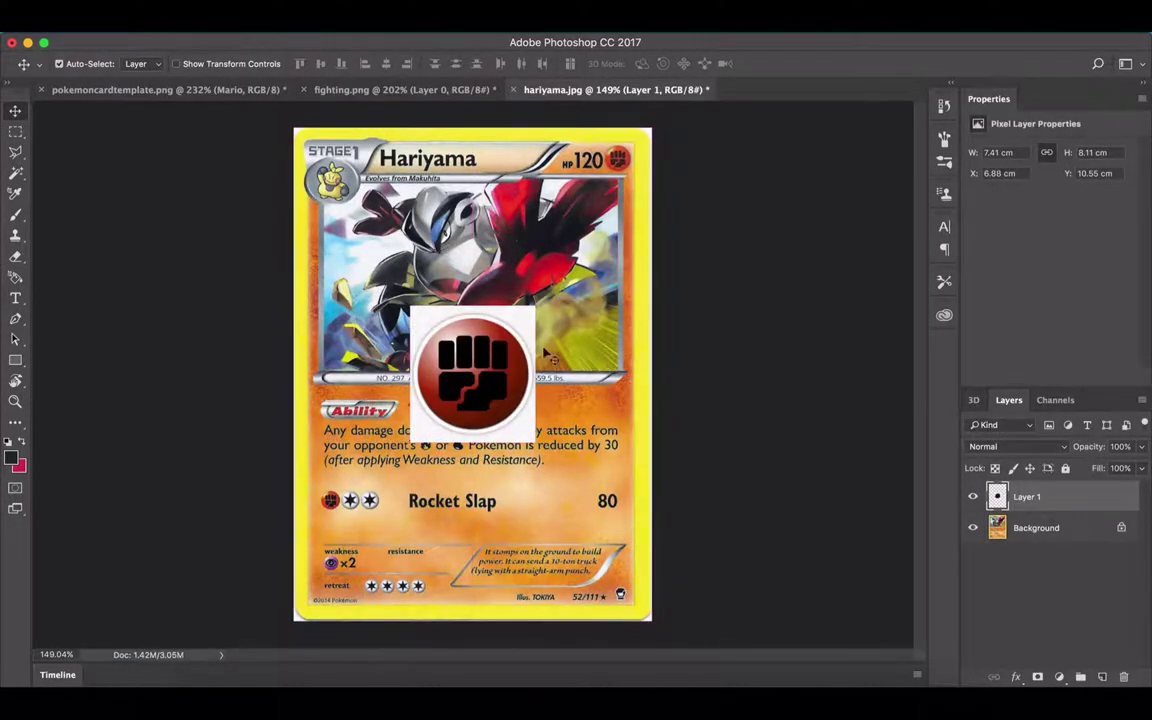
pyautogui.press('super+z')
pyautogui.click(207, 89)
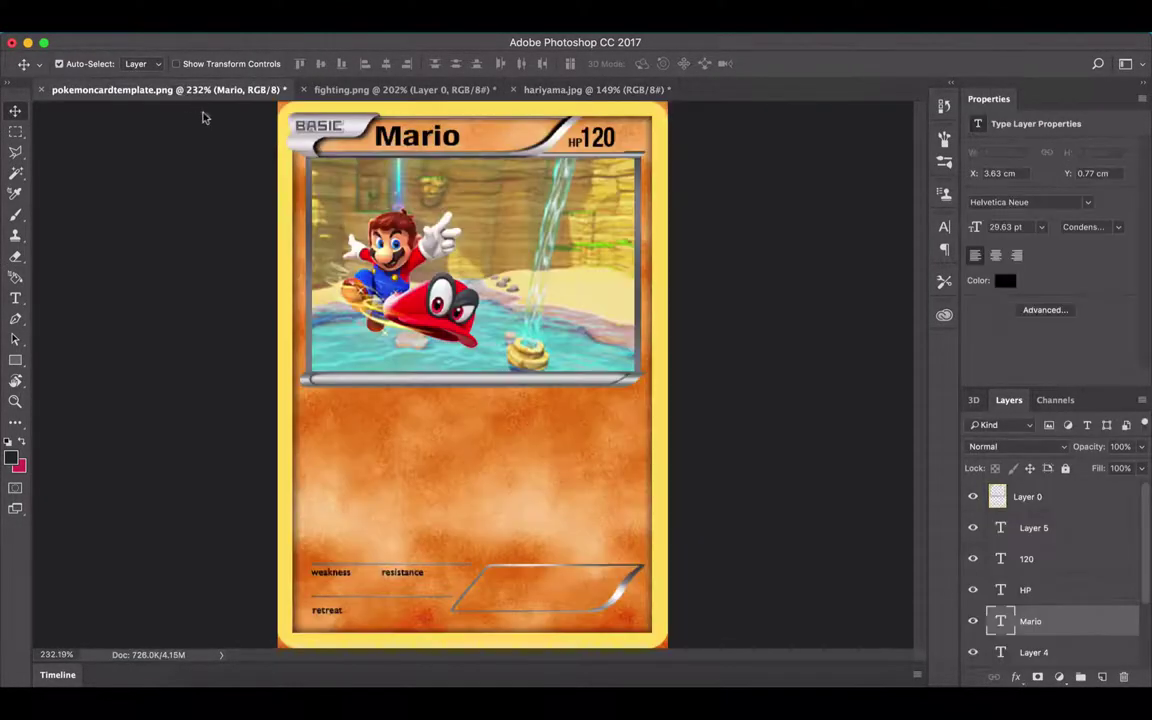
pyautogui.press('super+v')
pyautogui.moveTo(506, 442); pyautogui.dragTo(451, 549)
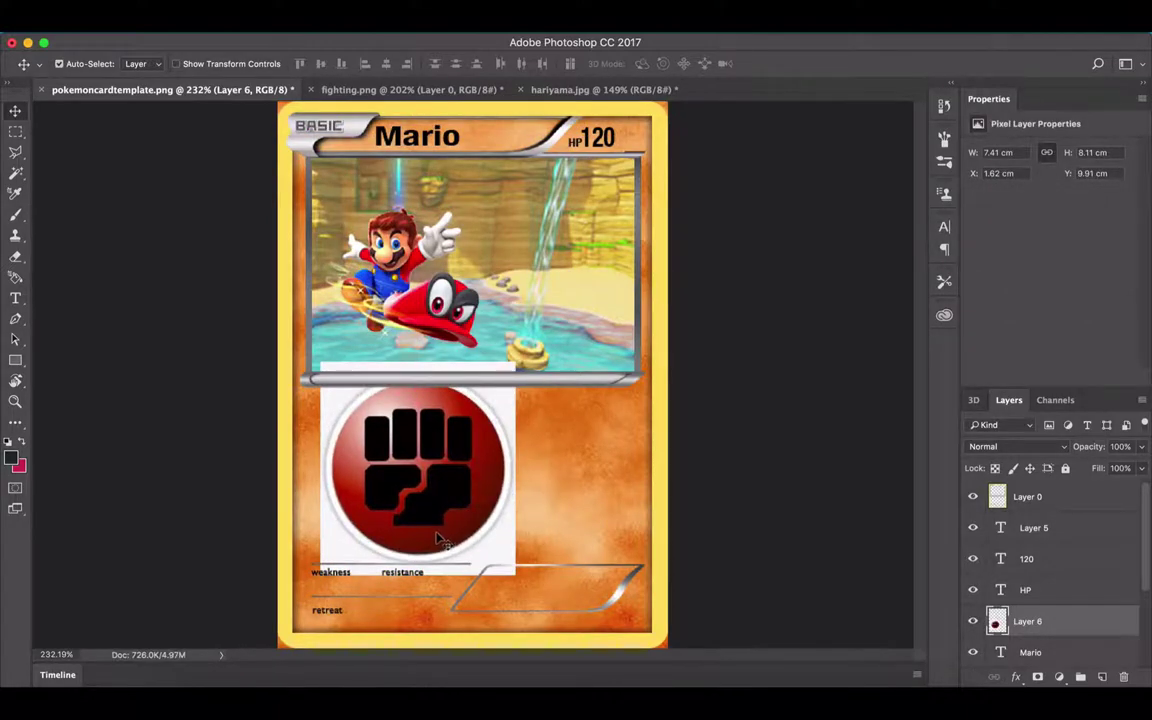
# Step: Remove the white background behind the fist symbol with the Magic Wand
pyautogui.press('w')
pyautogui.click(369, 553)
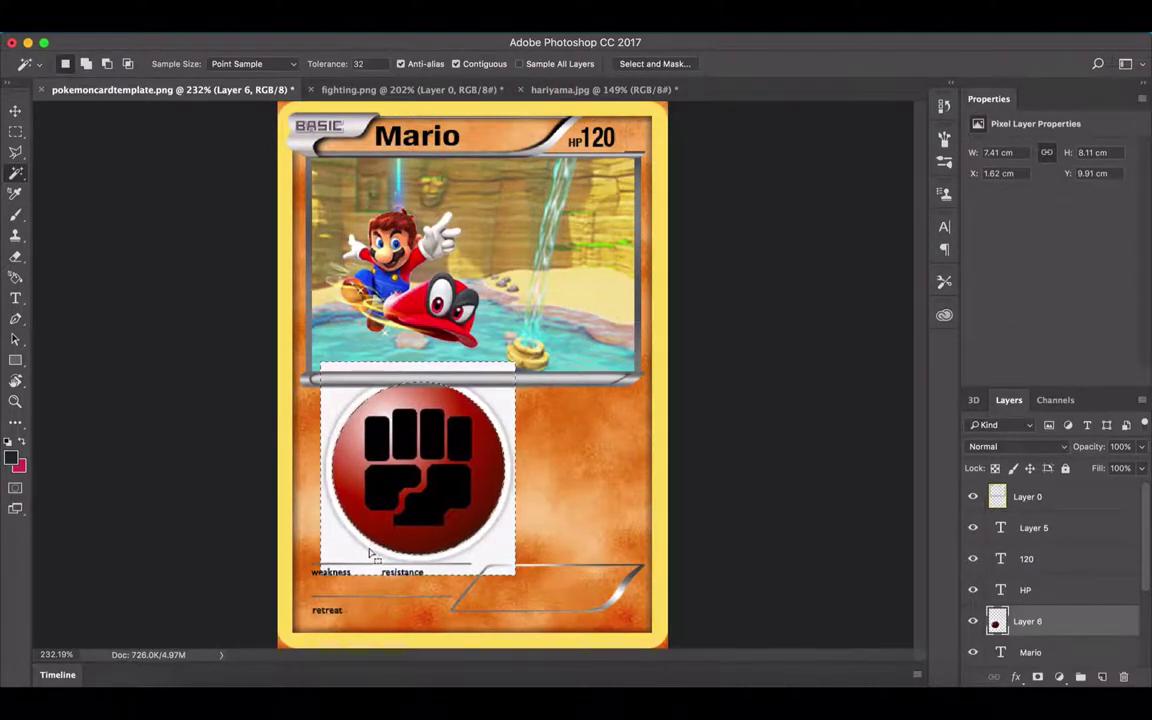
pyautogui.press('Delete')
pyautogui.press('super+d')
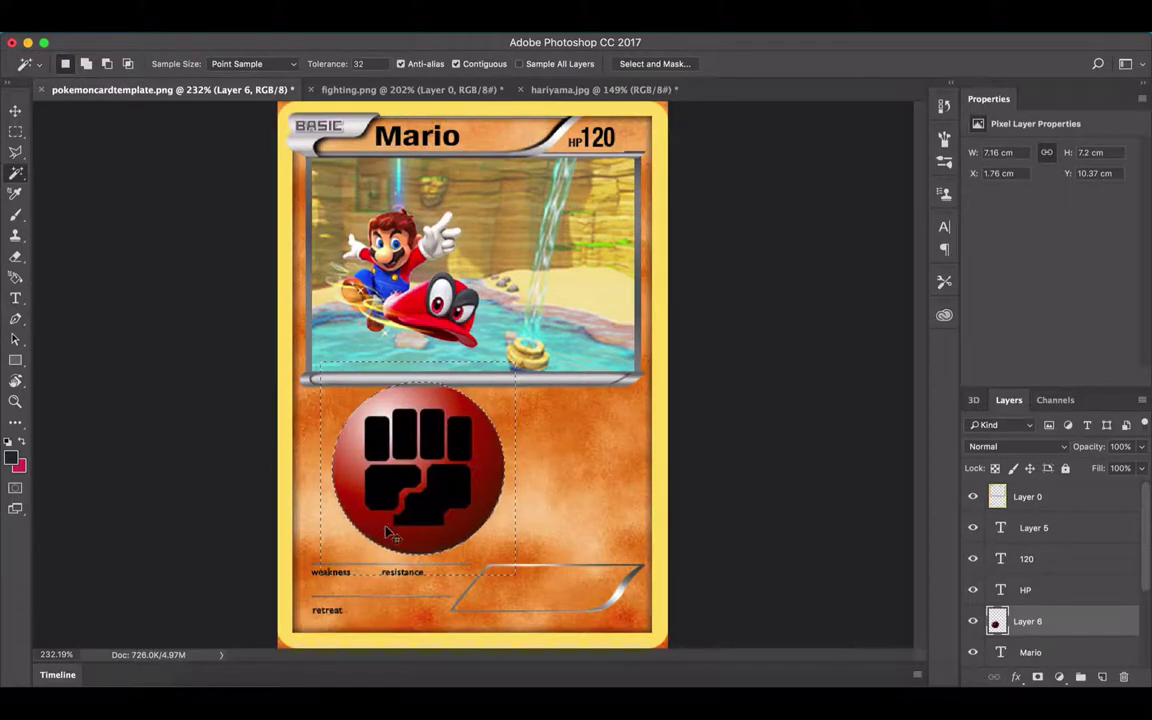
pyautogui.press('v')
pyautogui.moveTo(420, 528); pyautogui.dragTo(462, 520)
# Step: Shrink the fist symbol to about a third and place it beside HP 120 in the top-right corner
pyautogui.press('super+t')
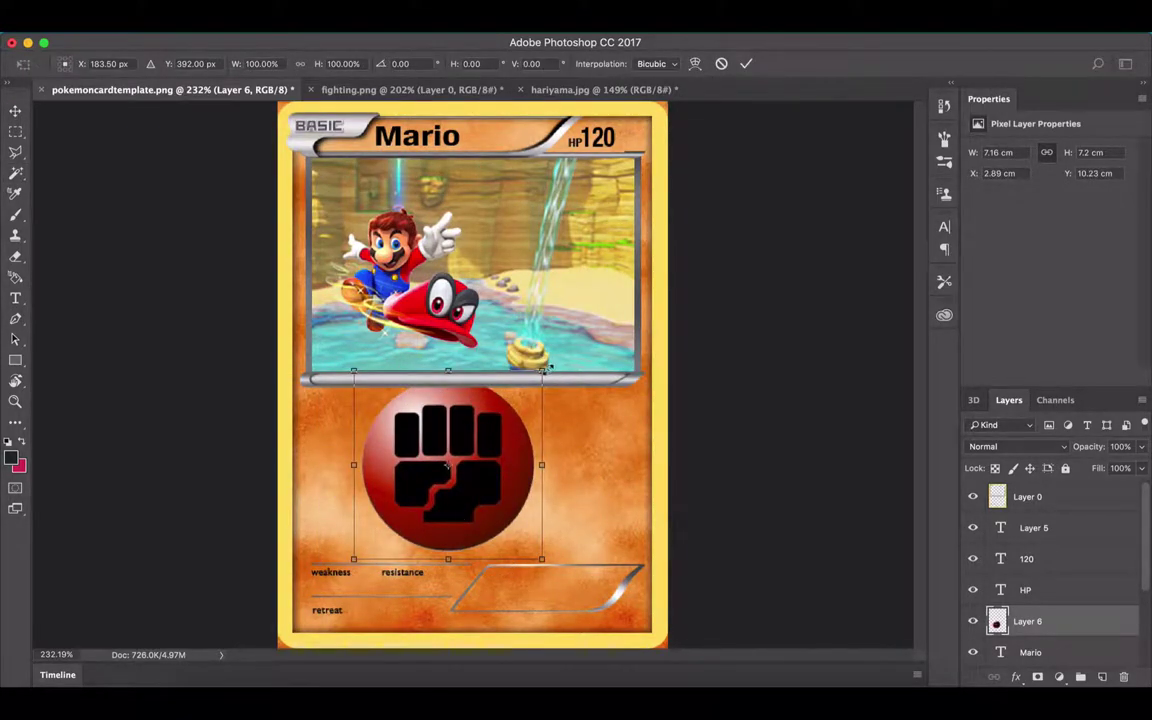
pyautogui.moveTo(543, 370); pyautogui.dragTo(614, 180)
pyautogui.press('Return')
pyautogui.press('super+t')
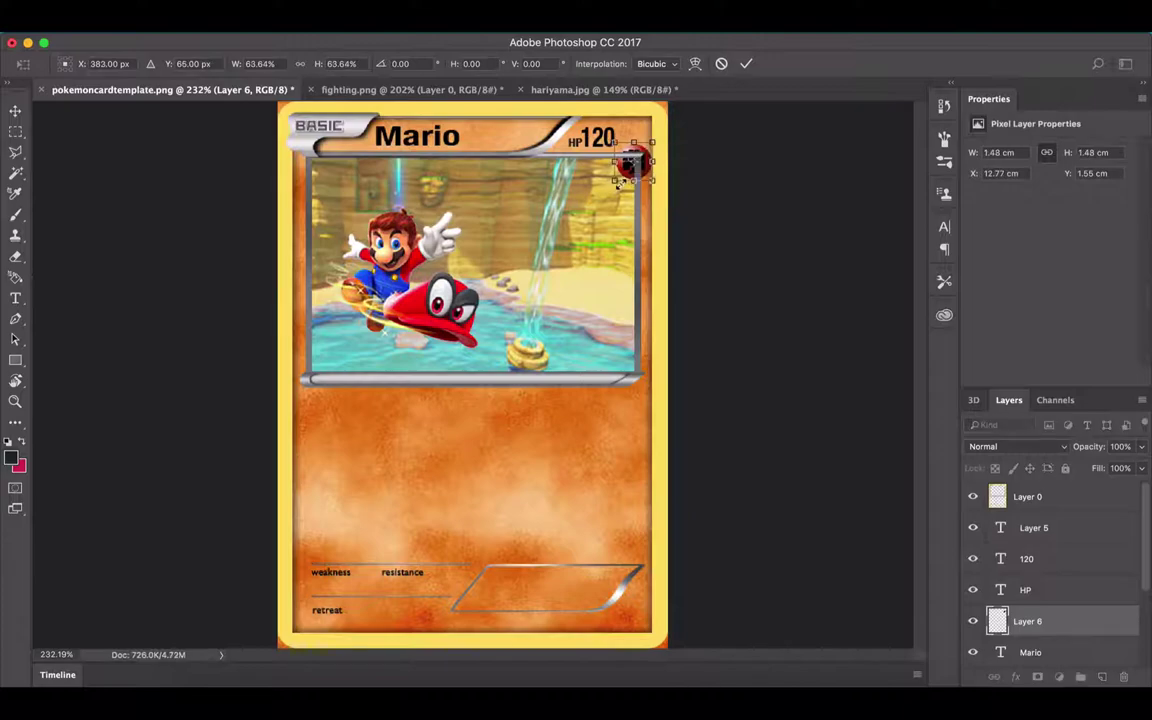
pyautogui.press('Return')
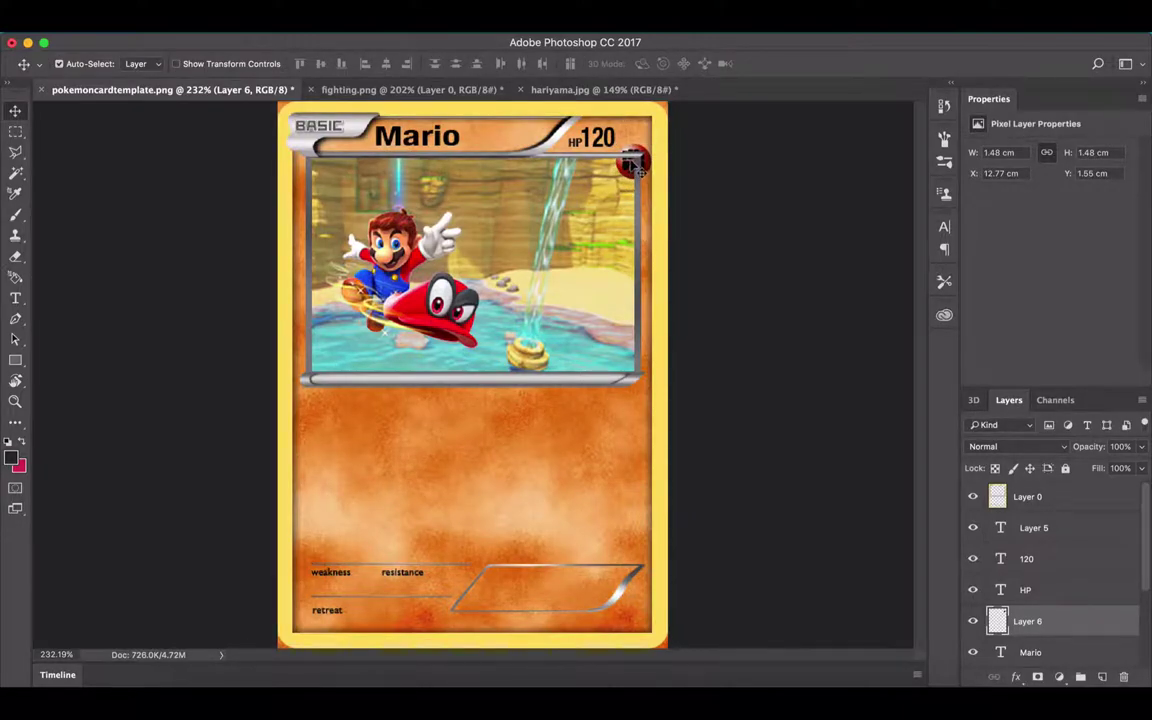
pyautogui.moveTo(633, 166); pyautogui.dragTo(633, 139)
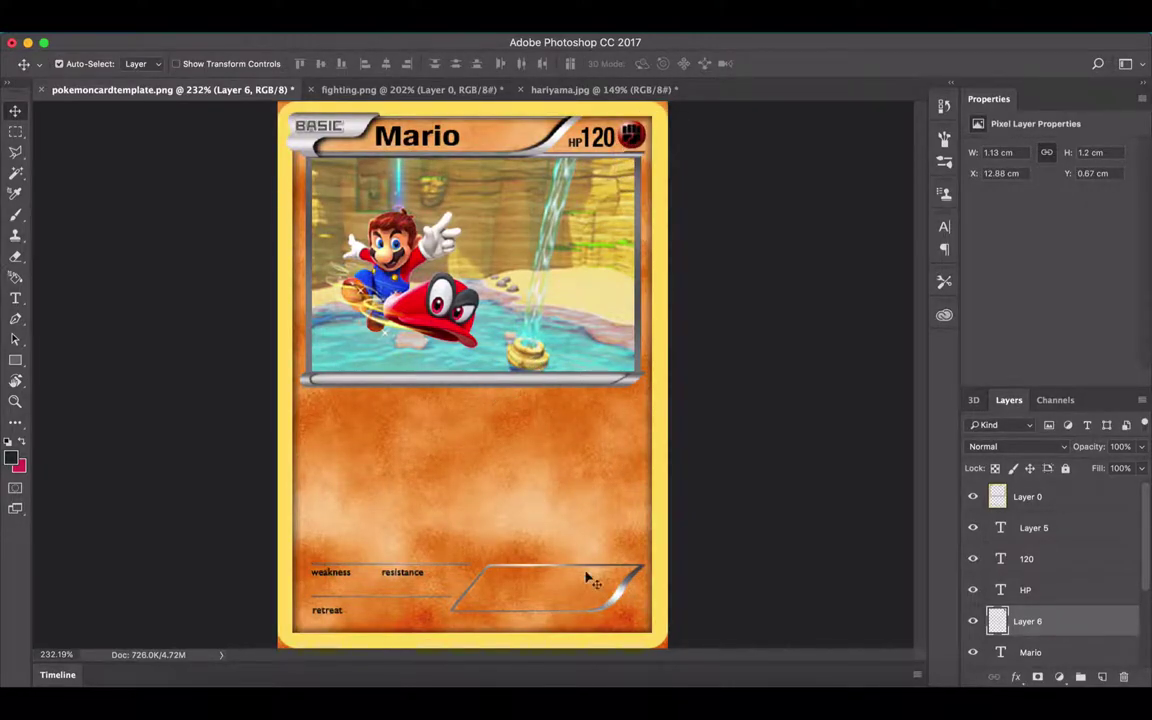
# Step: Add a new text layer reading 'NO. 30052' on the Mario card
pyautogui.press('t')
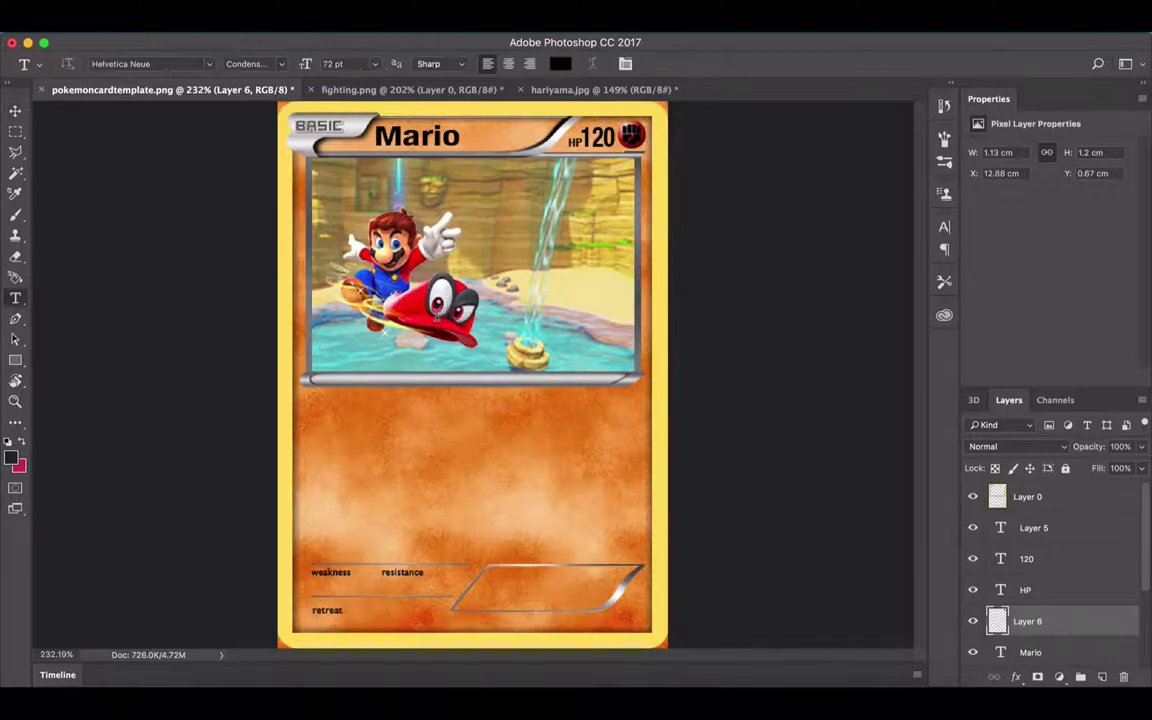
pyautogui.click(362, 380)
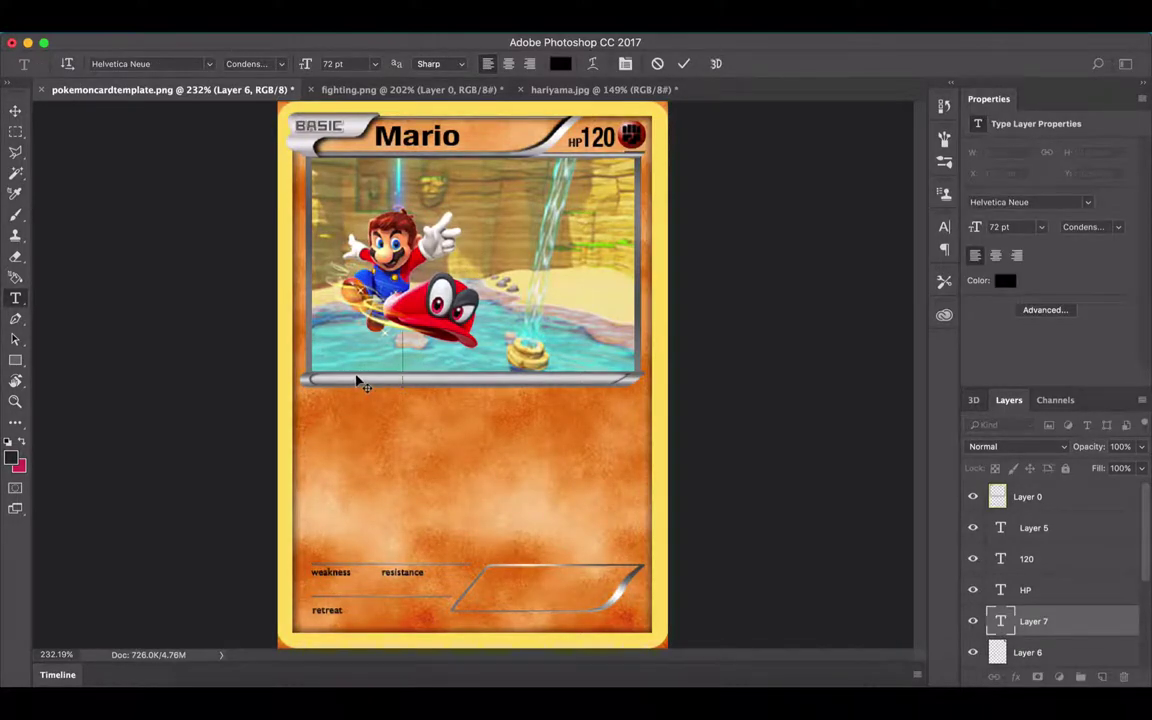
pyautogui.click(581, 90)
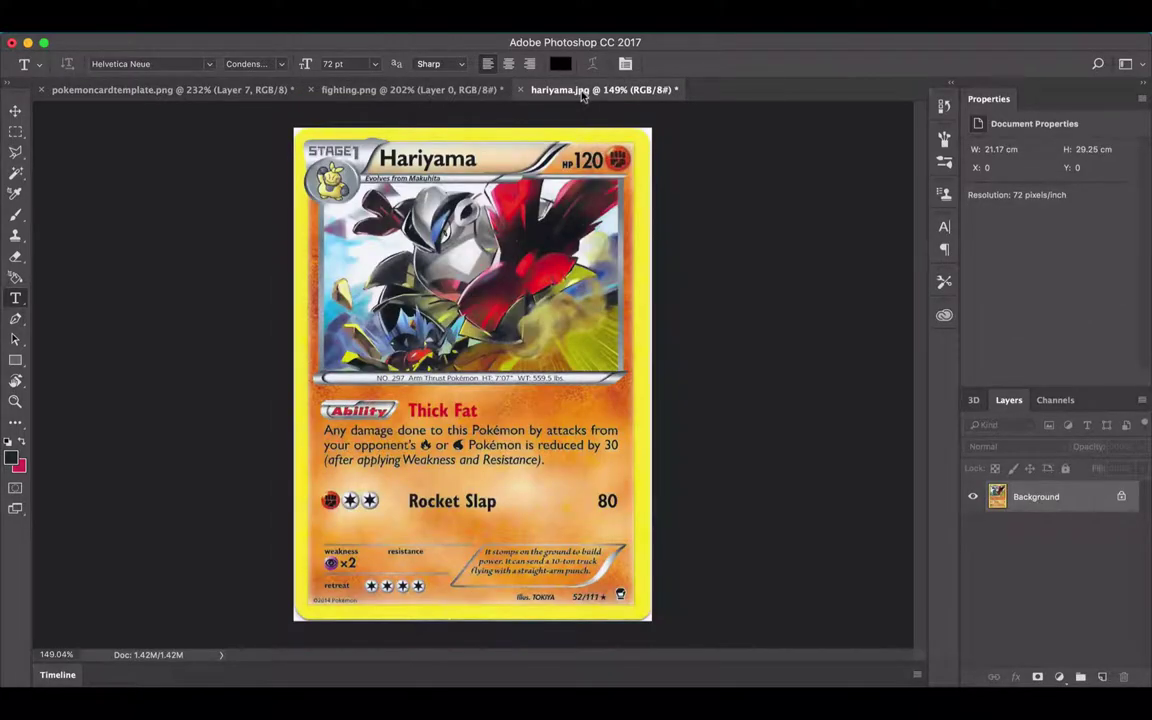
pyautogui.click(185, 89)
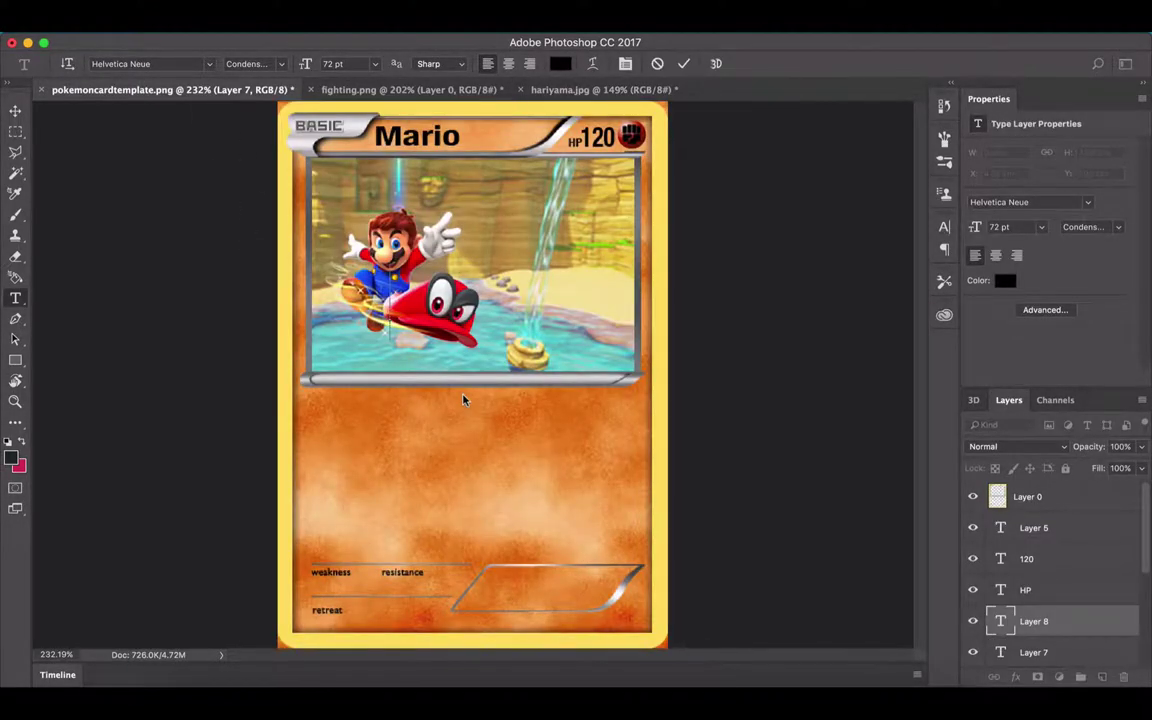
pyautogui.write('NO.')
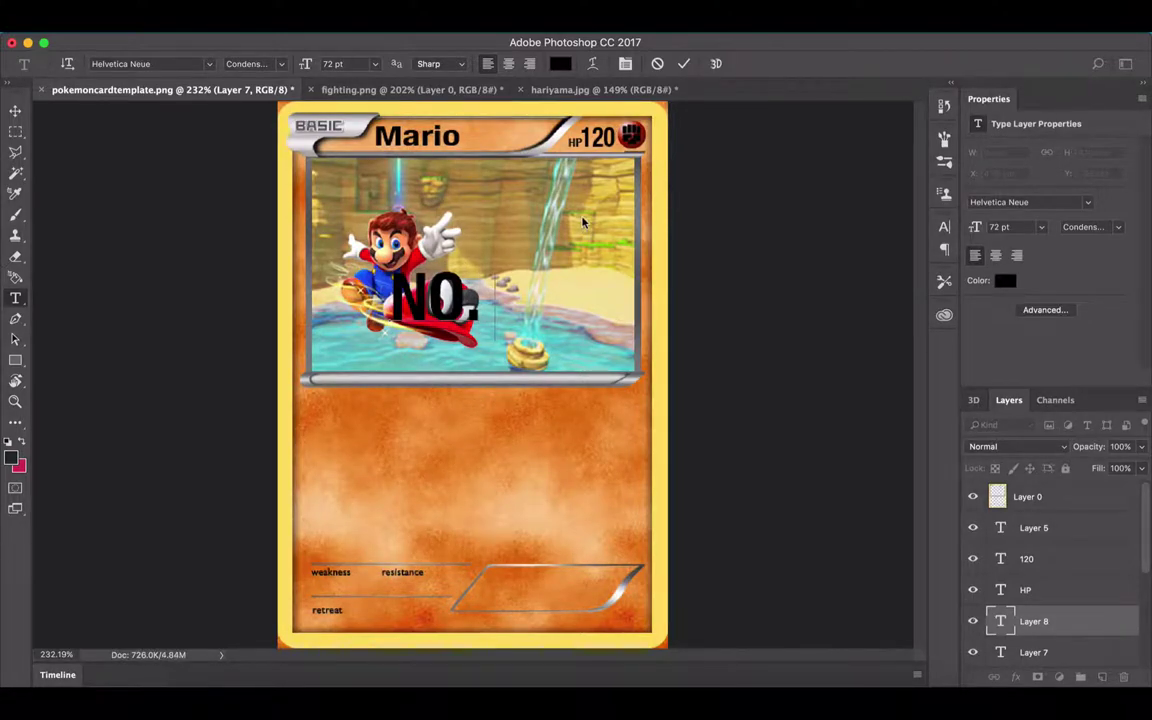
pyautogui.write(' 30052')
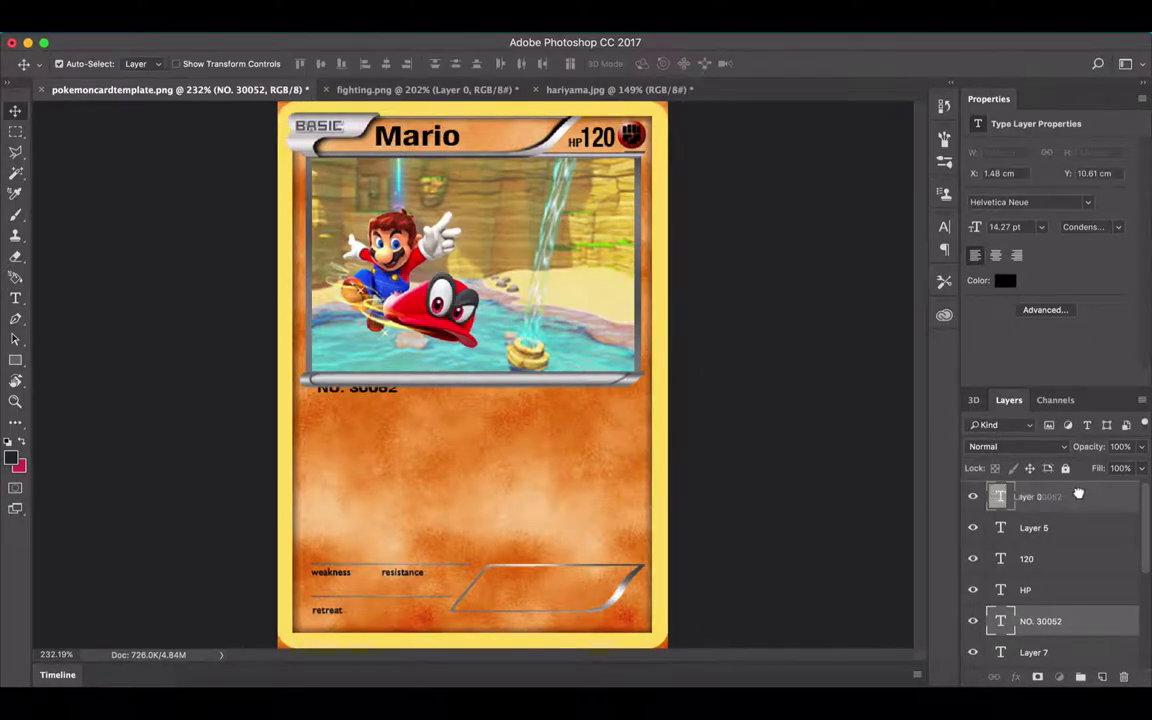
# Step: Move 'NO. 30052' onto the bar below the artwork and scale it down
pyautogui.moveTo(1078, 494)
pyautogui.mouseDown()
pyautogui.moveTo(1078, 631)
pyautogui.moveTo(1072, 494)
pyautogui.mouseUp()
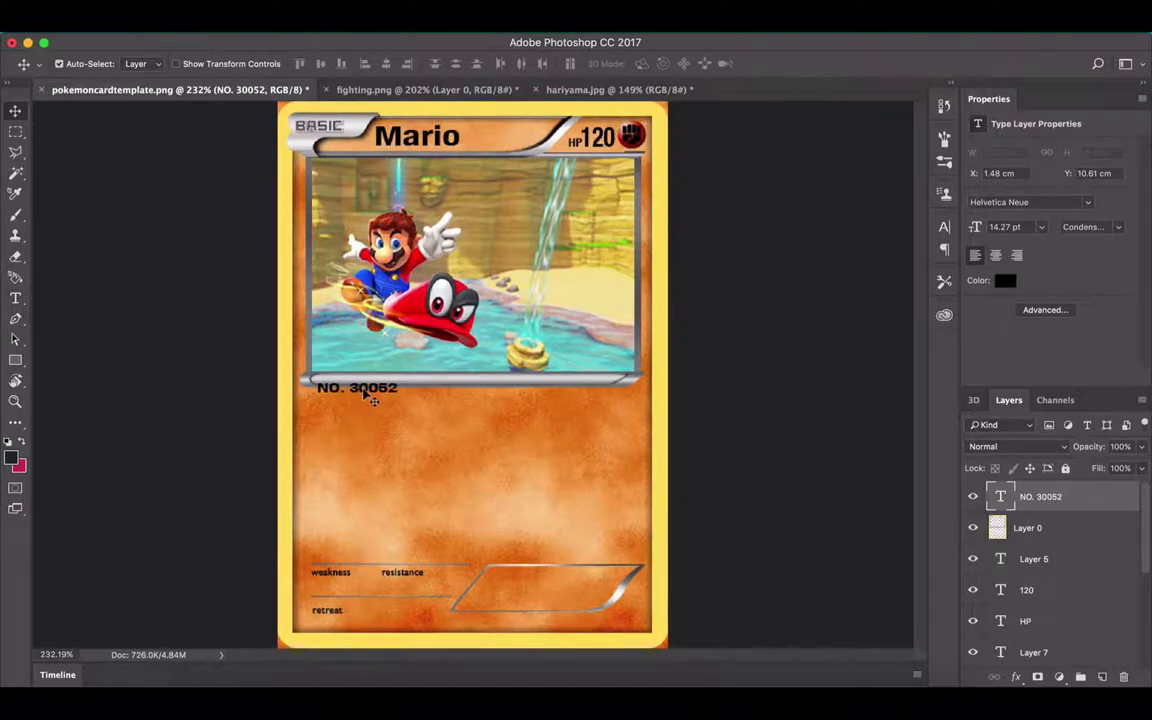
pyautogui.moveTo(362, 391); pyautogui.dragTo(381, 372)
pyautogui.press('super+t')
pyautogui.press('Return')
pyautogui.press('super+t')
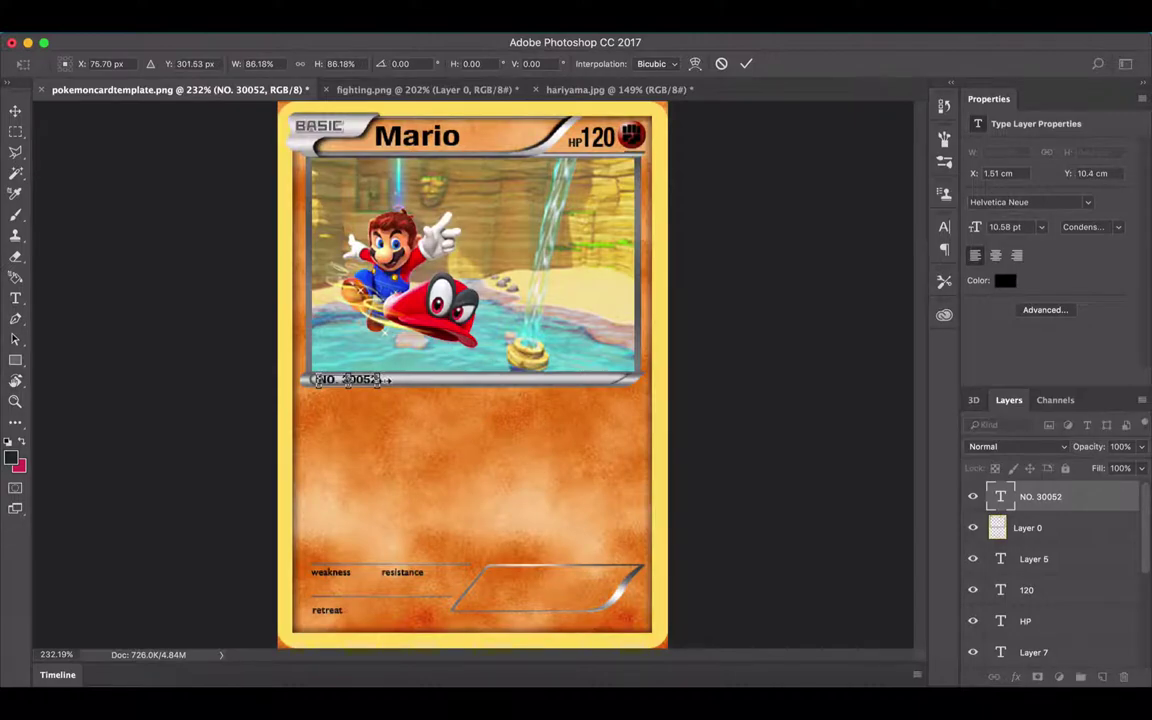
pyautogui.press('Return')
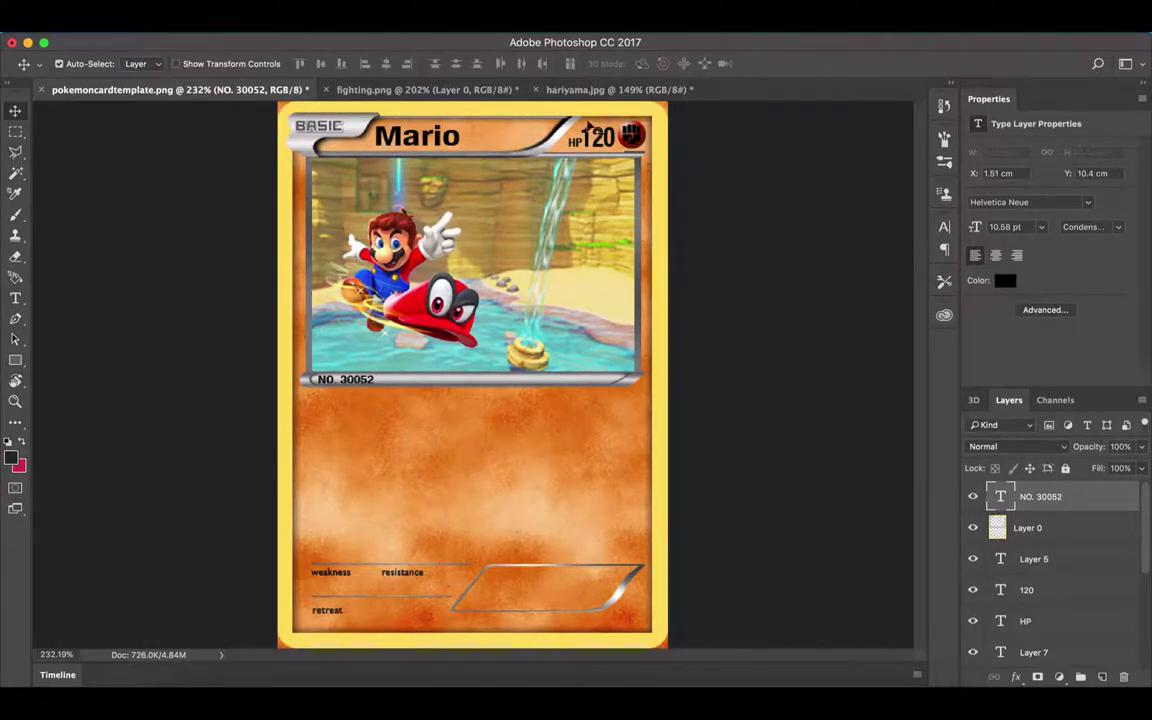
# Step: Bring up the Hariyama reference card for comparison
pyautogui.click(622, 90)
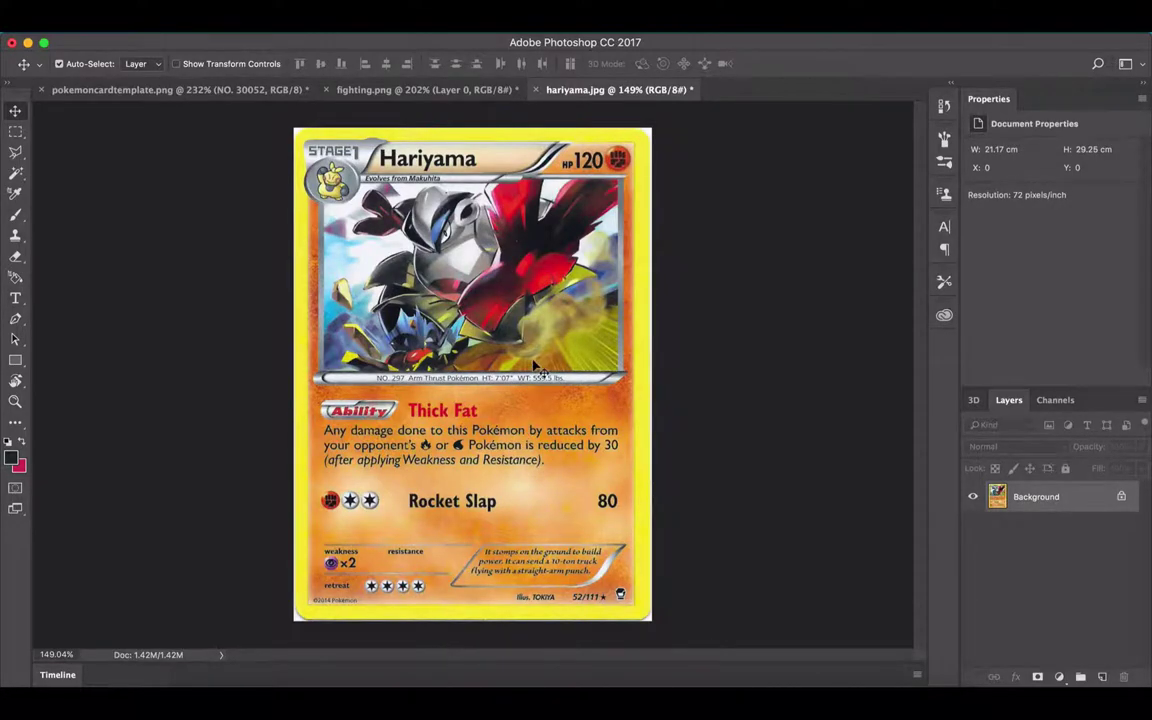
pyautogui.hotkey('ctrl', 'Tab')
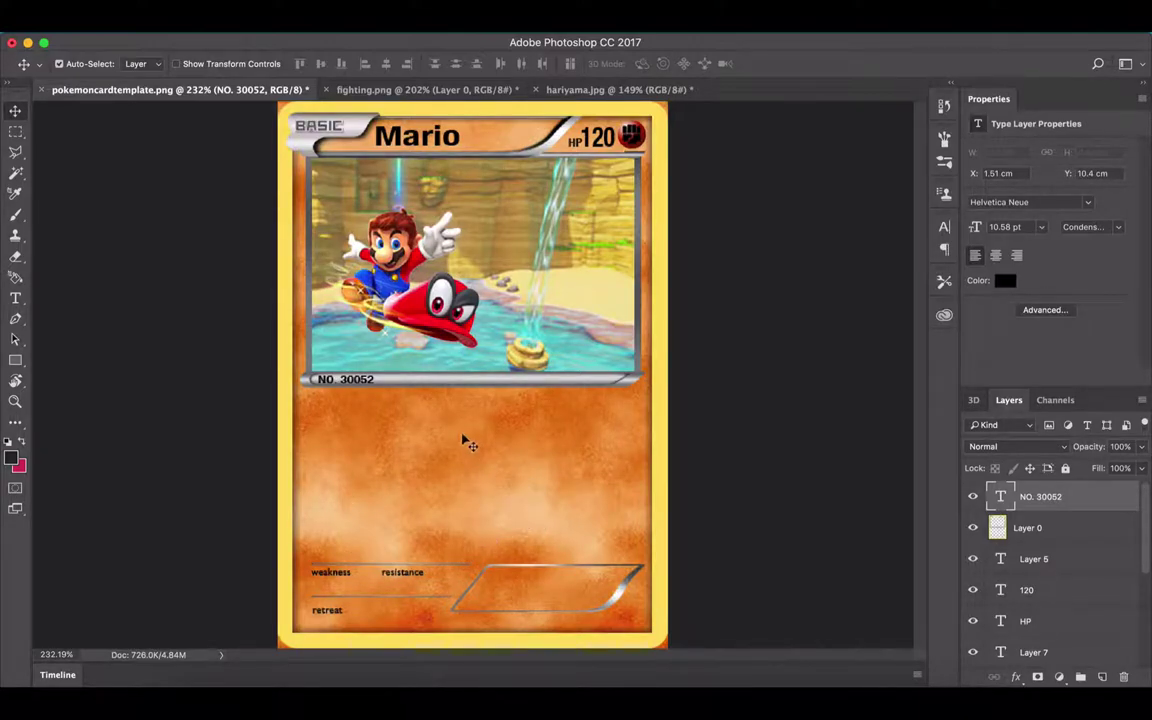
pyautogui.press('super')
pyautogui.press('t')
pyautogui.click(372, 380)
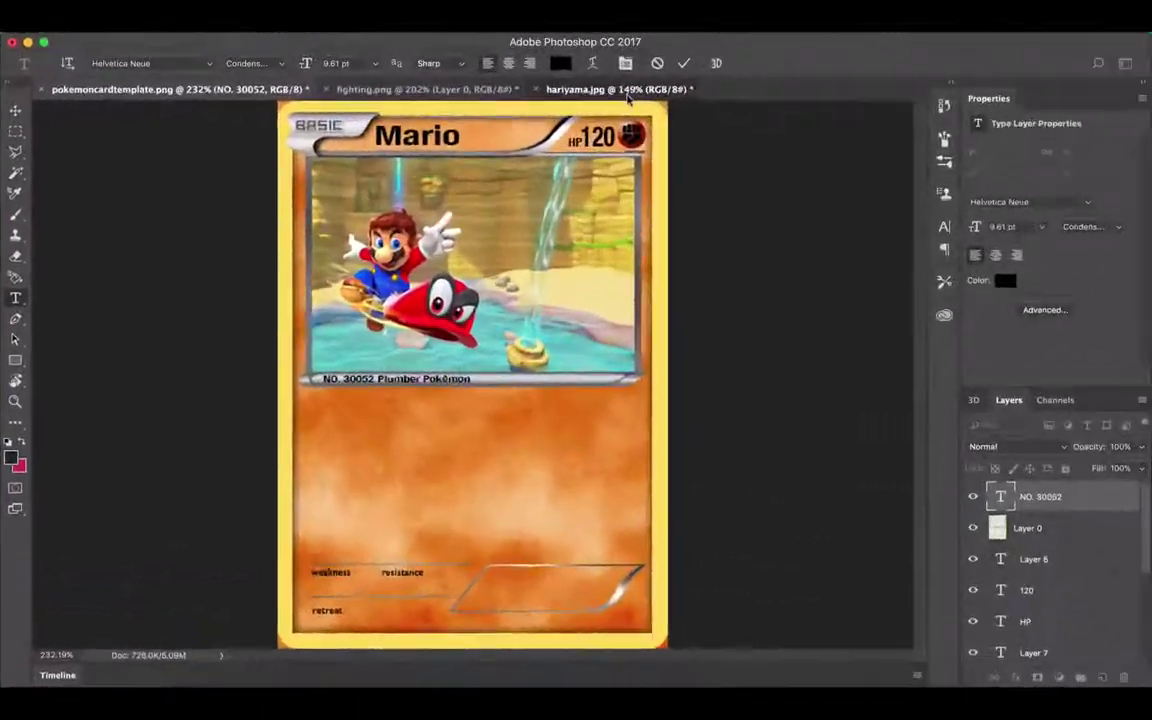
pyautogui.hotkey('ctrl', 'shift', 'Tab')
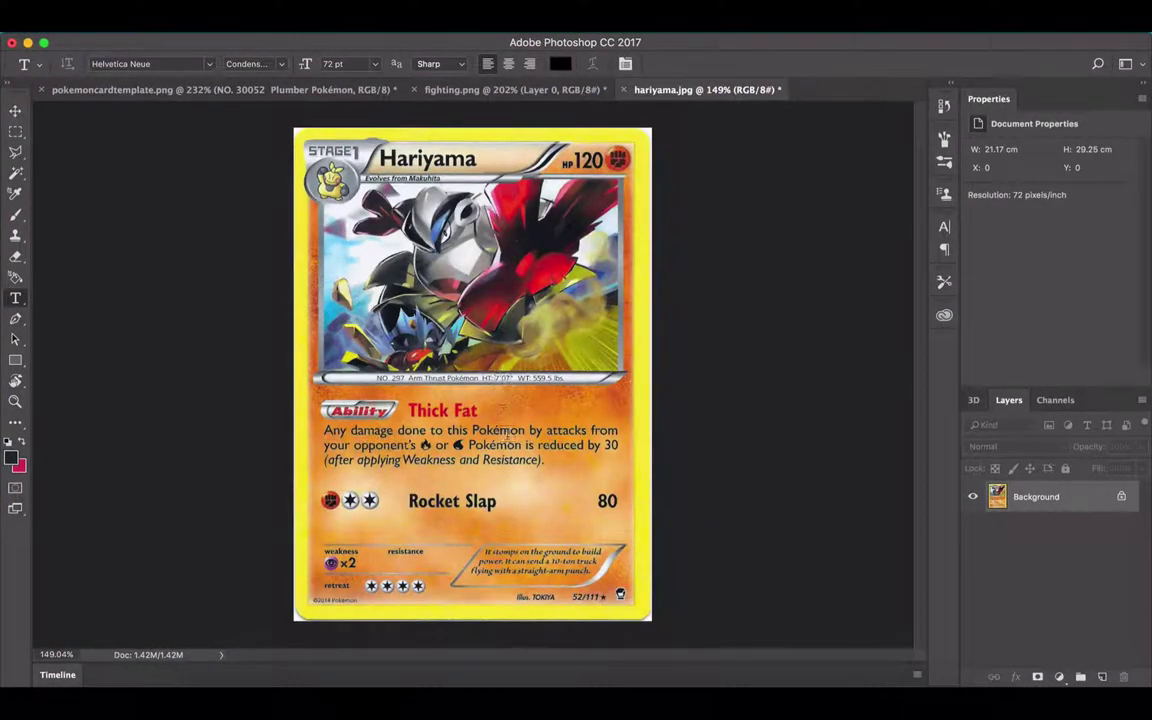
# Step: Add 'WT: 209lbs' after the height on the Mario card's info line
pyautogui.click(160, 90)
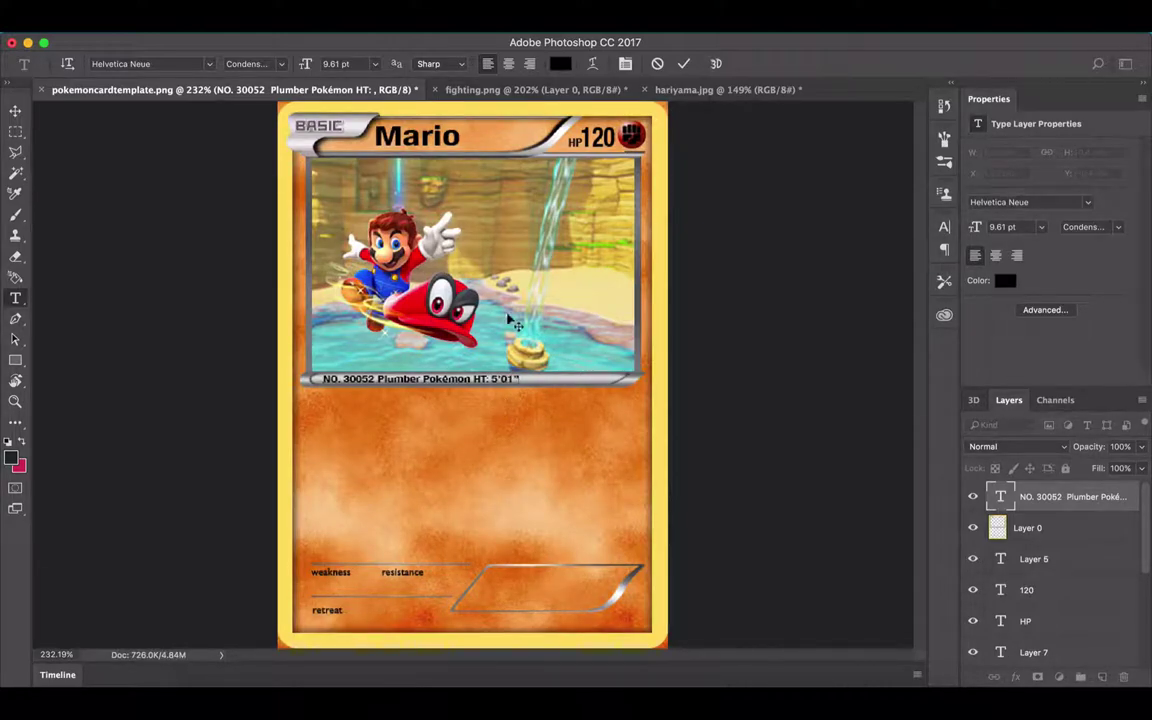
pyautogui.click(673, 92)
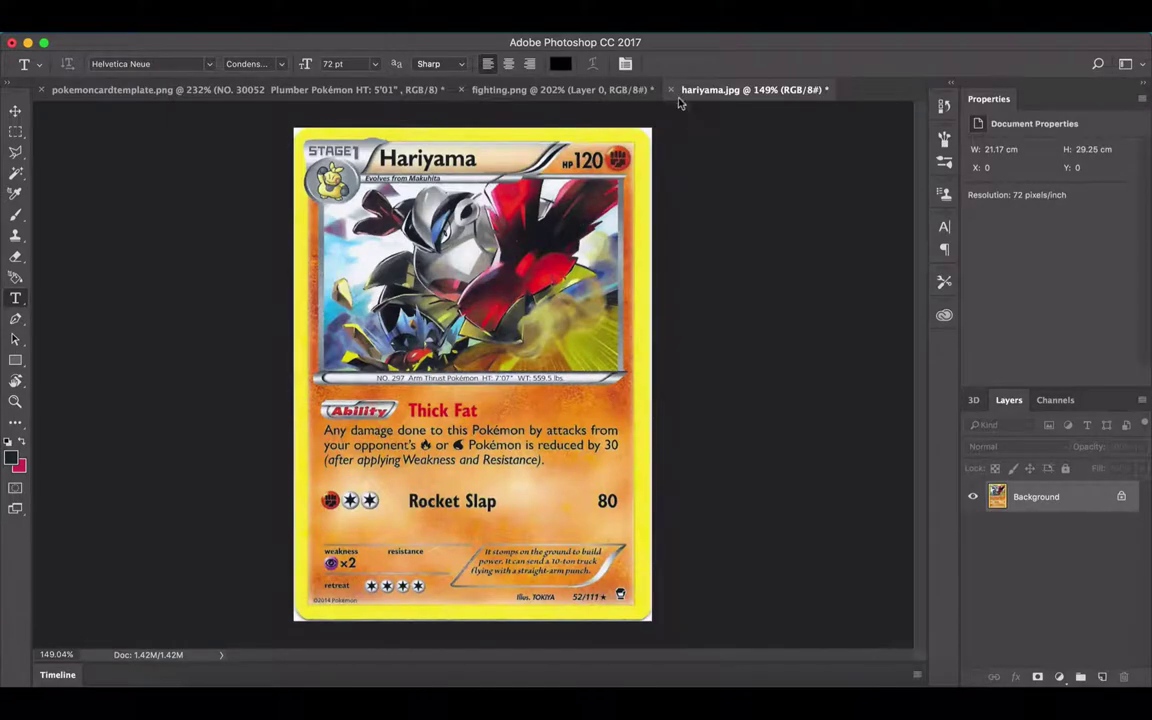
pyautogui.click(176, 90)
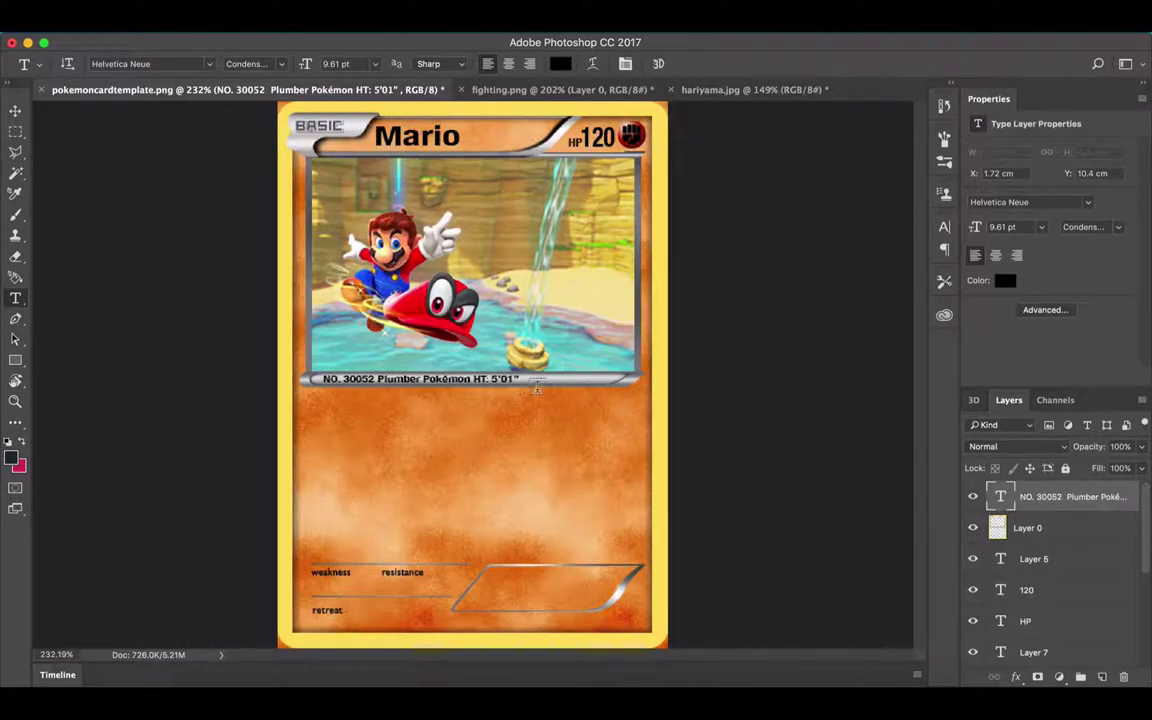
pyautogui.click(500, 379)
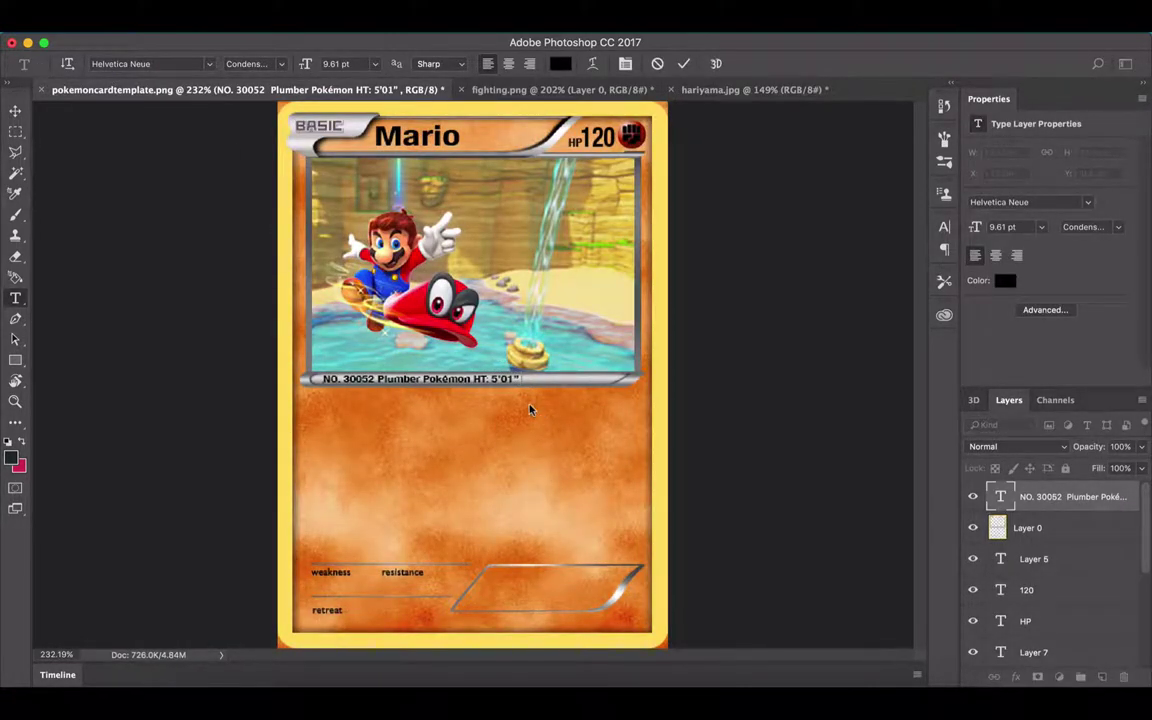
pyautogui.write('T:')
pyautogui.press('super+Return')
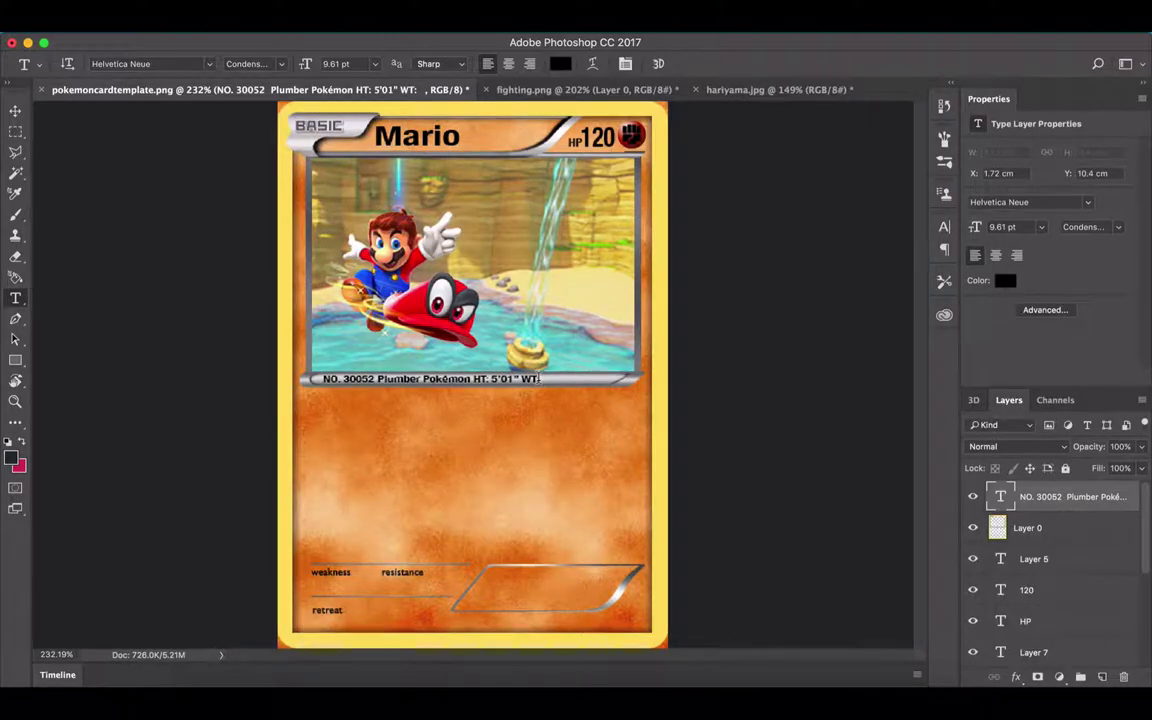
pyautogui.click(540, 379)
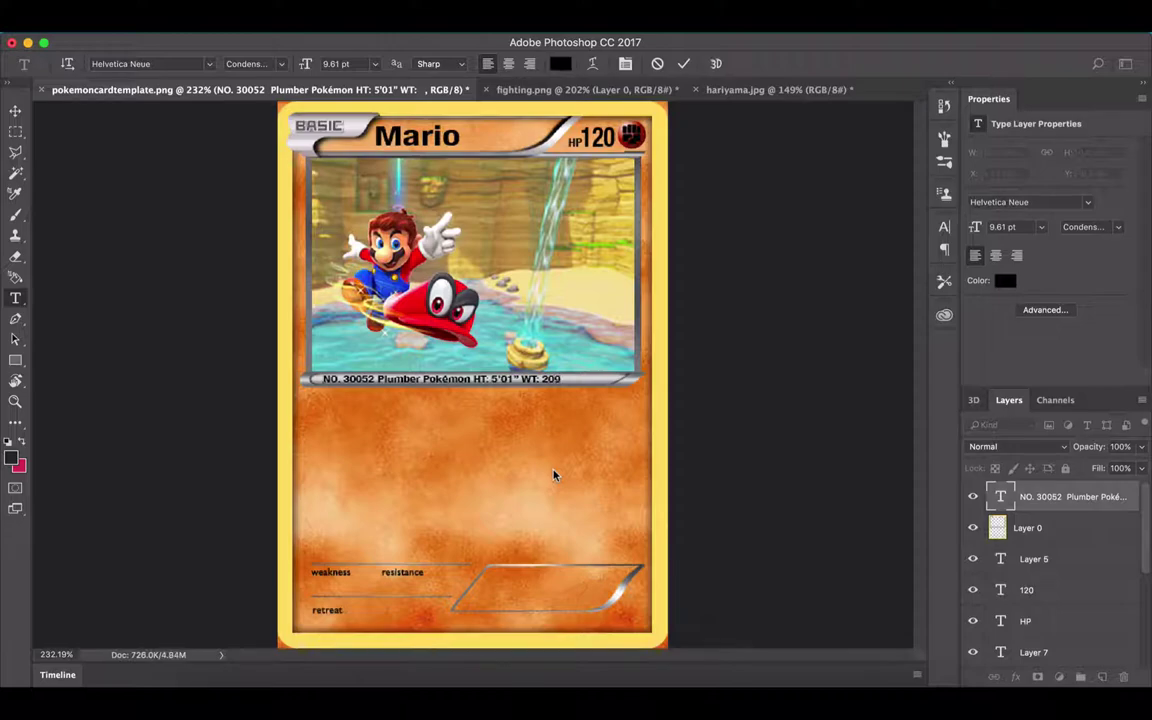
pyautogui.write('209lbs')
# Step: Match the Hariyama card's weight format, correcting it to 'WT: 209.4 lbs.'
pyautogui.click(712, 92)
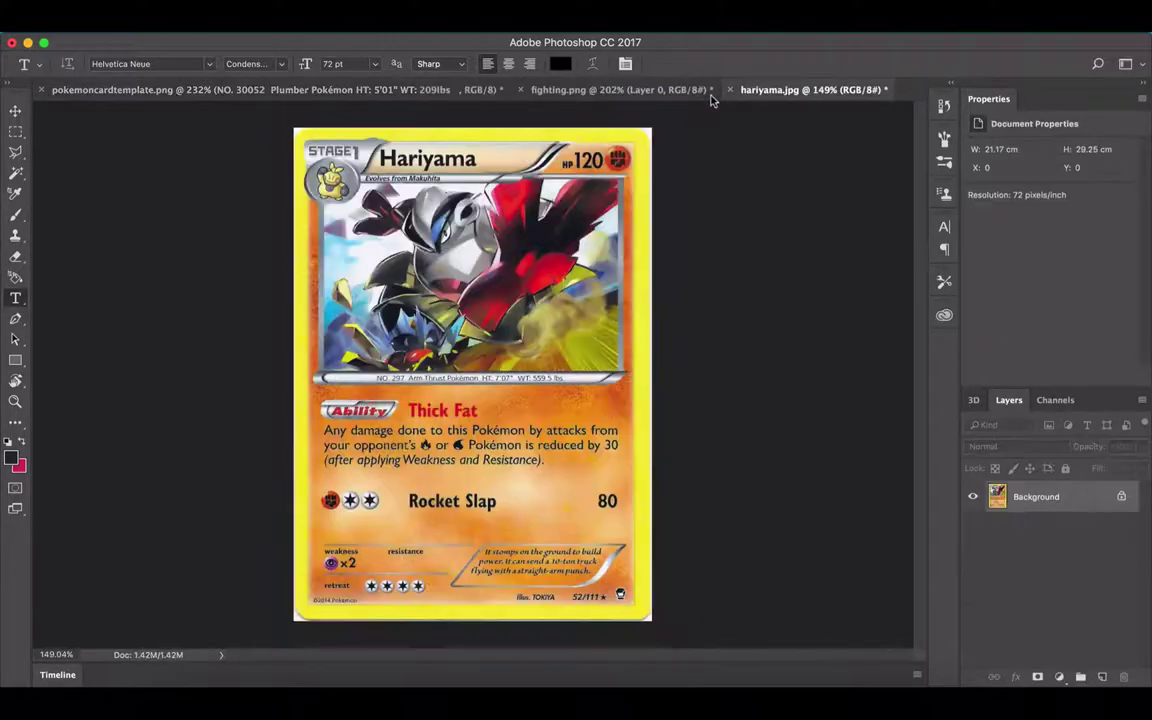
pyautogui.click(533, 338)
pyautogui.click(138, 89)
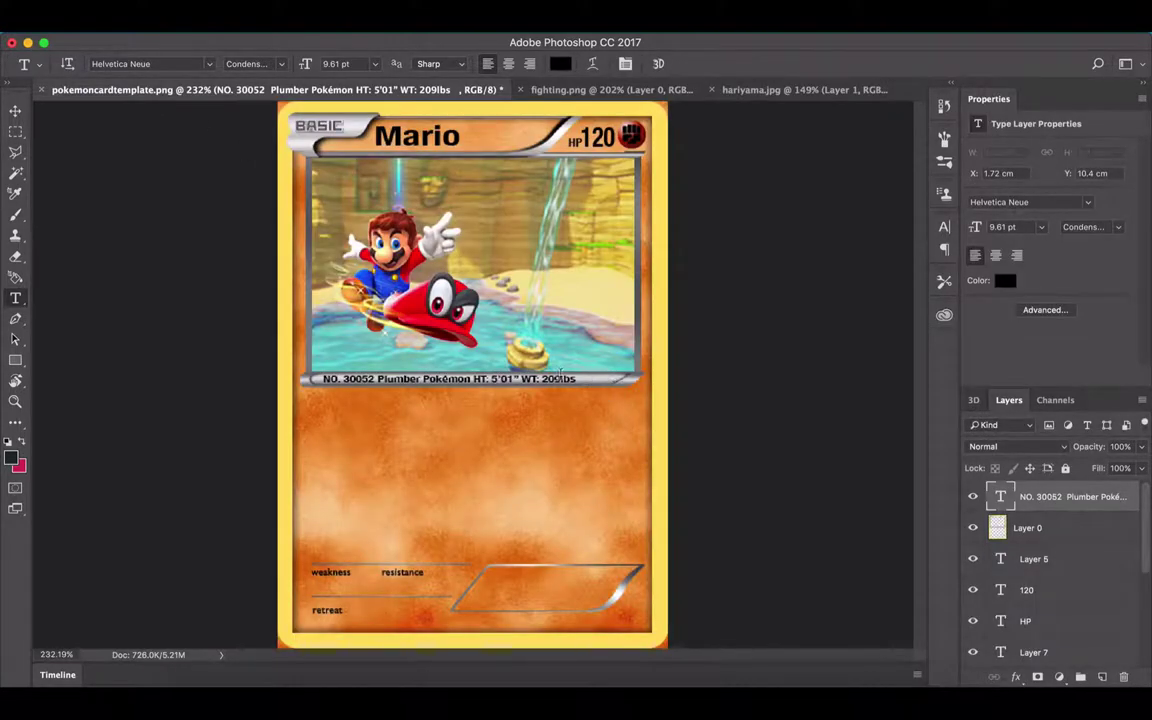
pyautogui.click(560, 379)
pyautogui.write('.4')
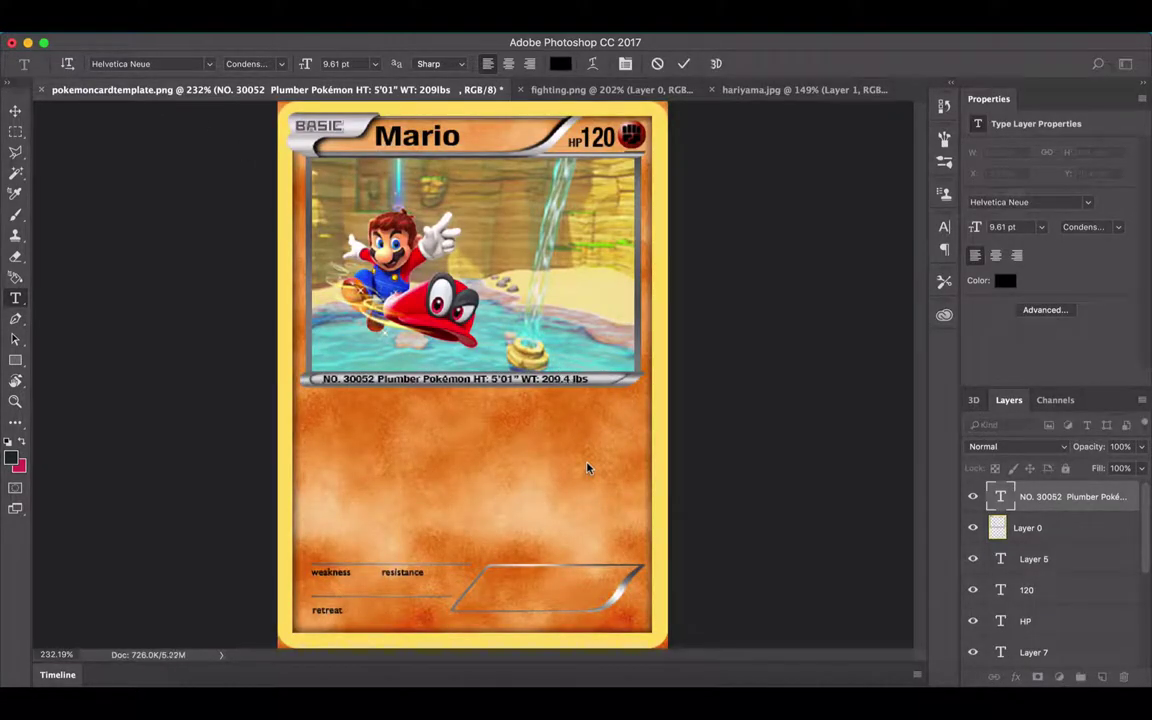
pyautogui.click(747, 97)
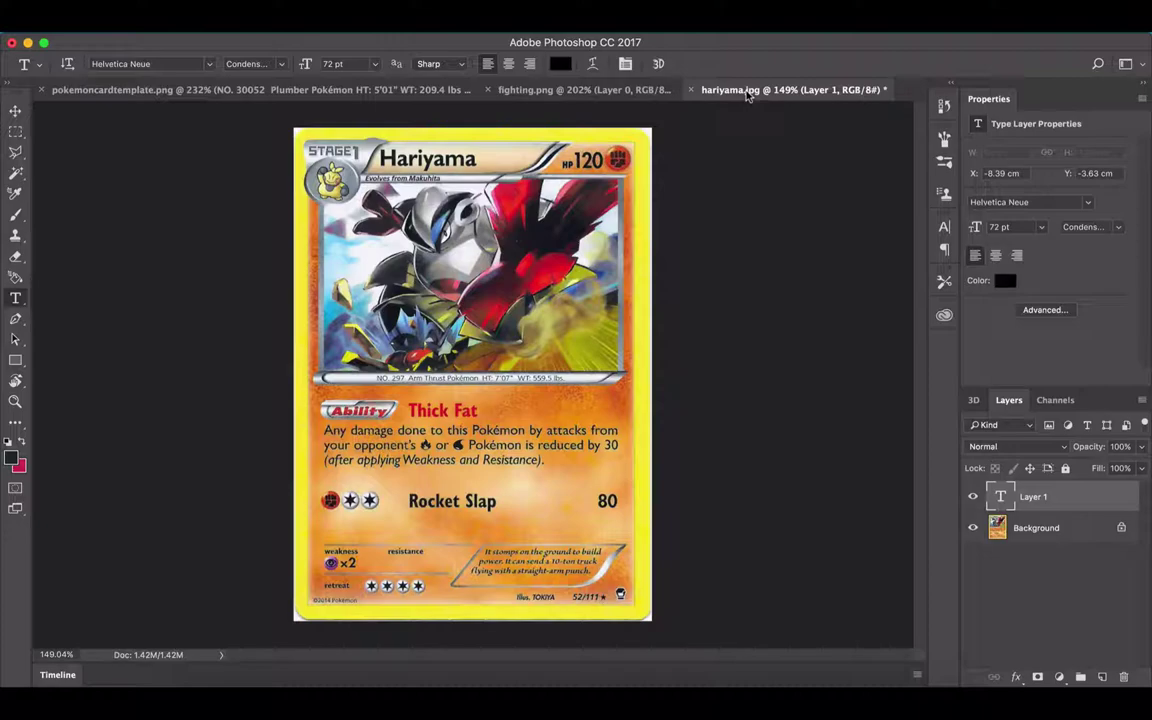
pyautogui.click(122, 90)
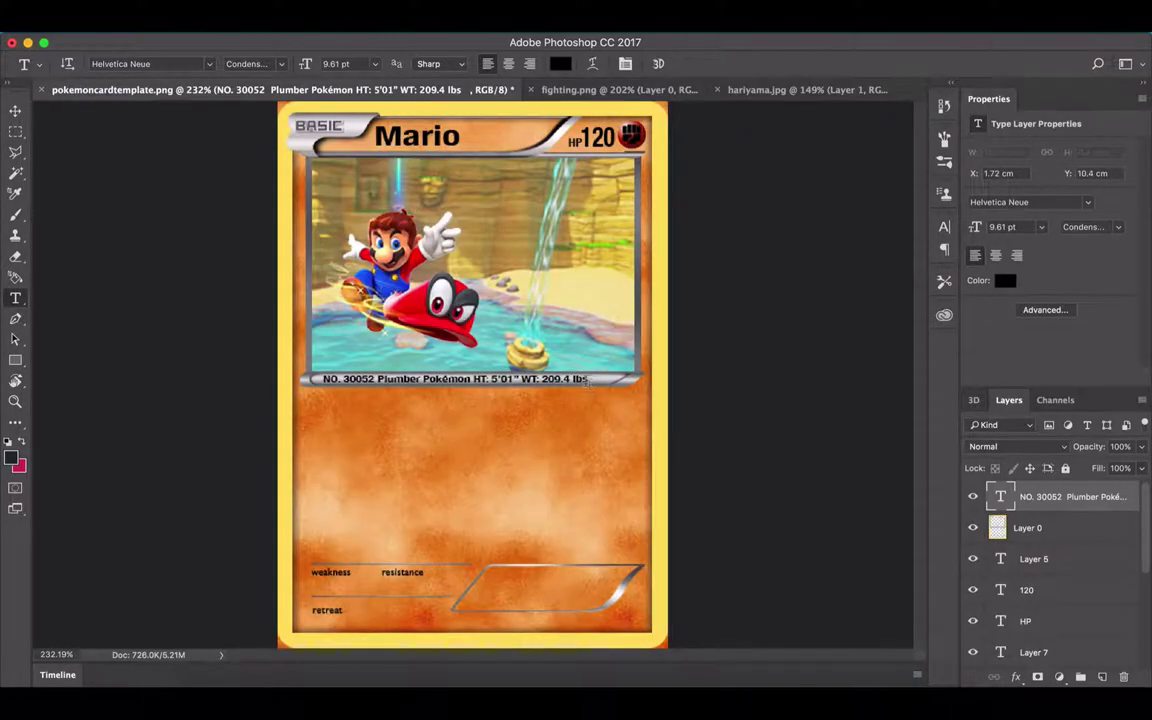
pyautogui.click(588, 380)
pyautogui.write('.')
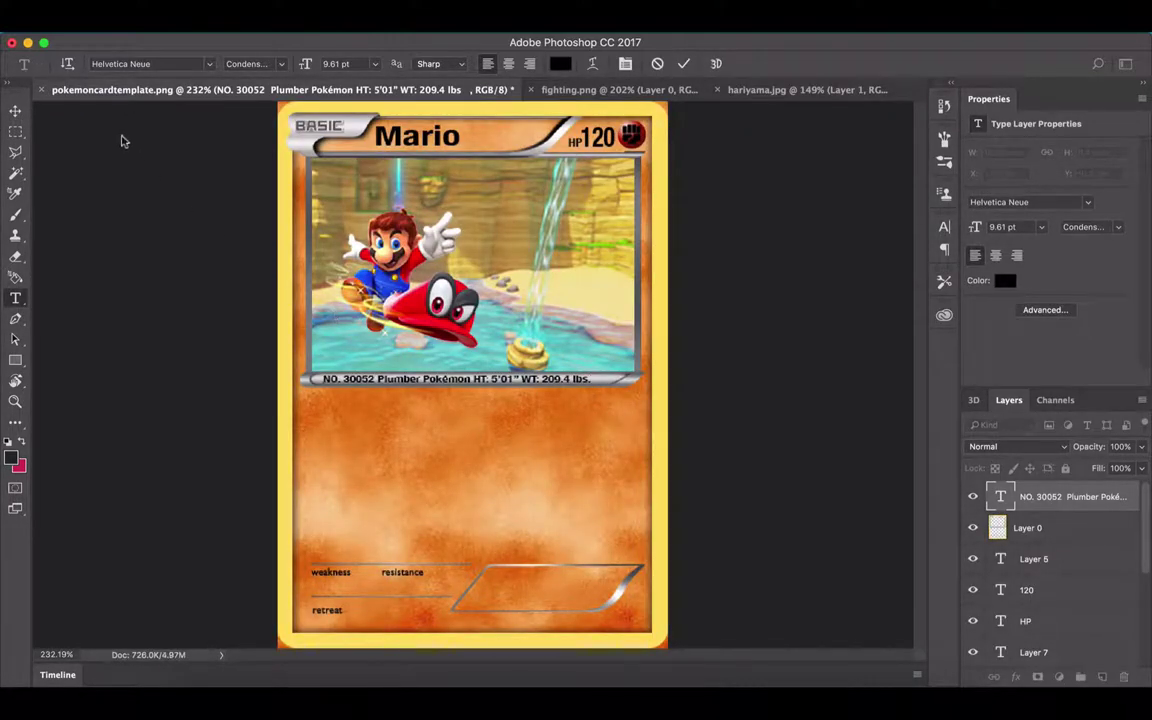
pyautogui.press('super+Return')
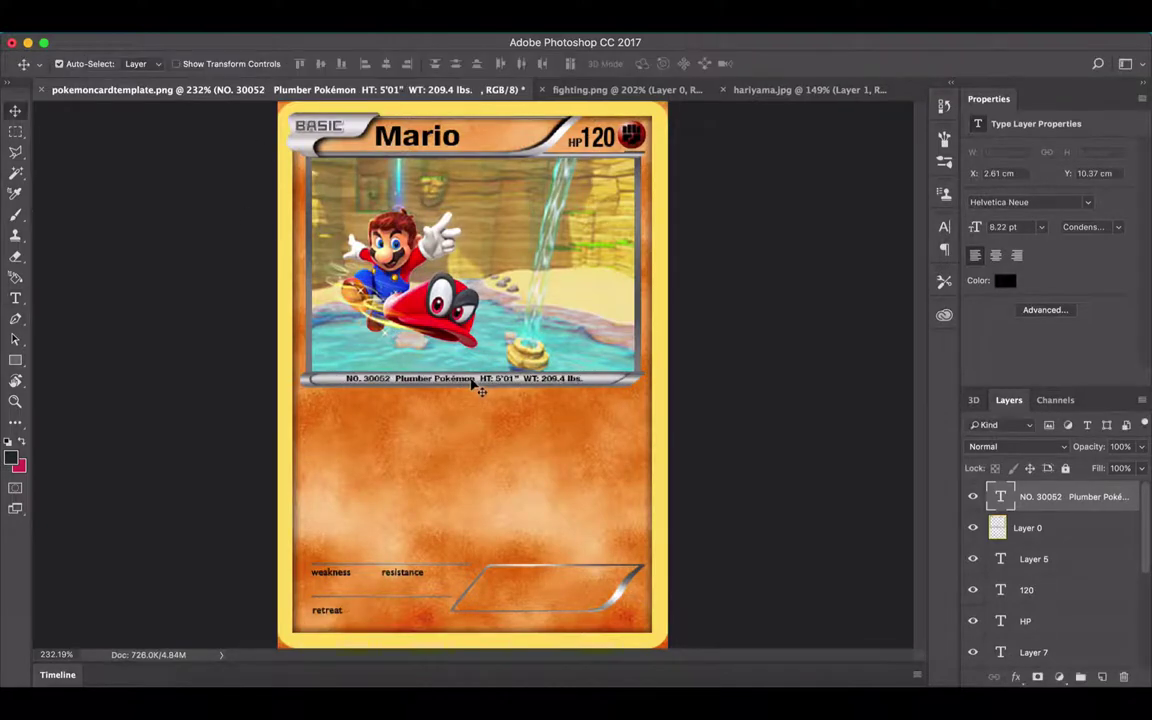
pyautogui.doubleClick(472, 385)
pyautogui.hotkey('ctrl', 'a')
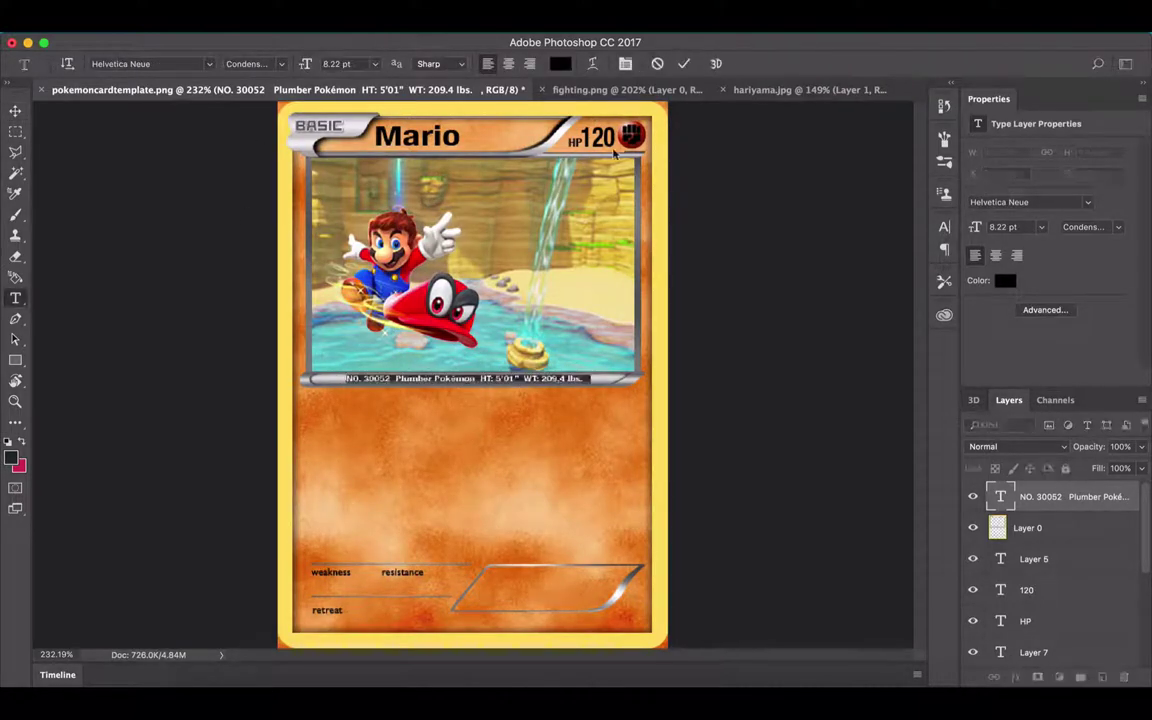
pyautogui.click(562, 64)
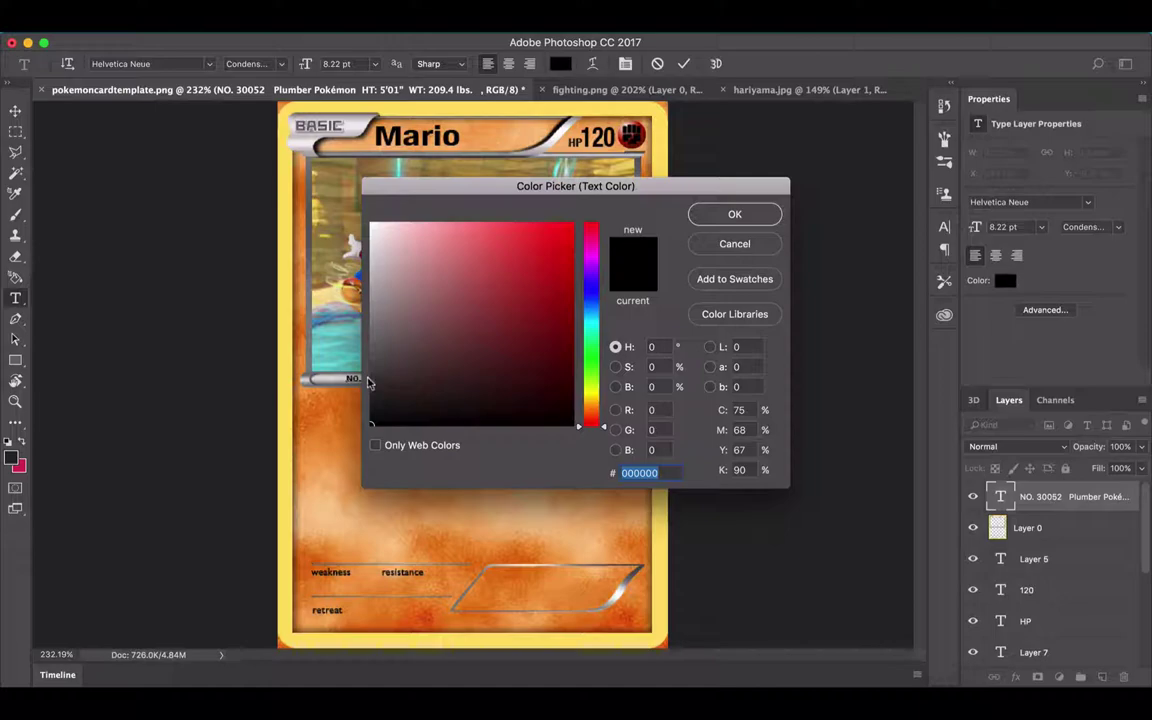
pyautogui.press('Return')
pyautogui.press('super+Return')
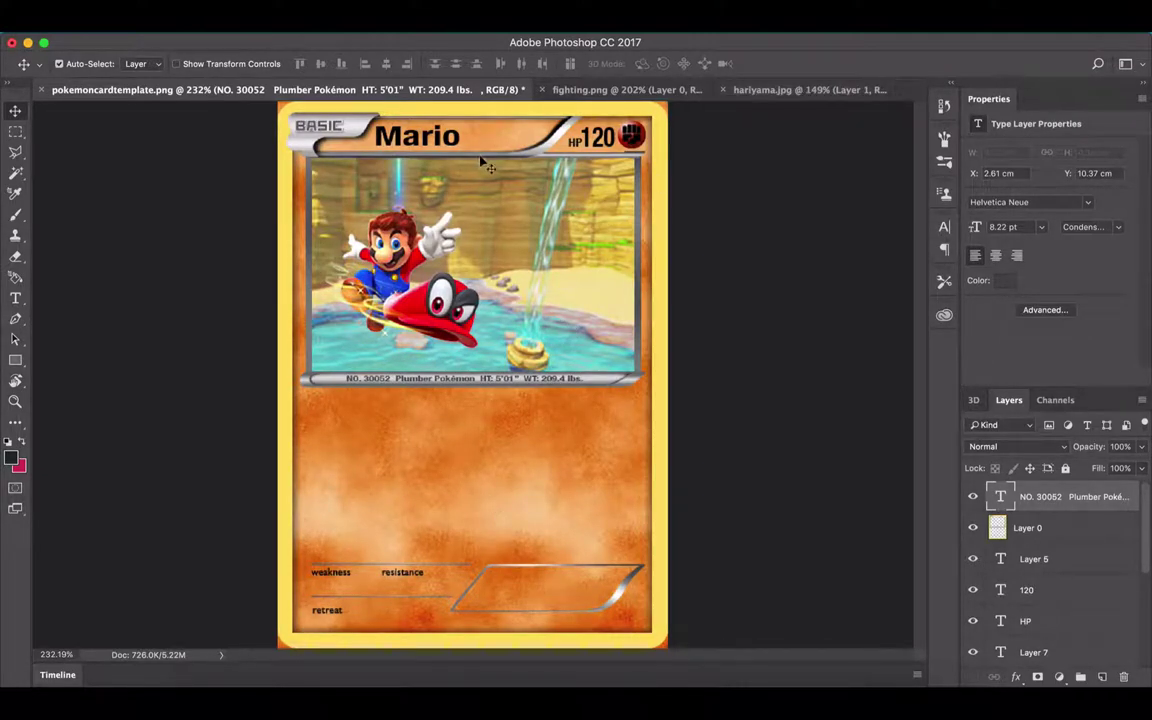
# Step: Type the attack name Fireball and retype its duplicate as '1-Up'
pyautogui.press('t')
pyautogui.click(428, 452)
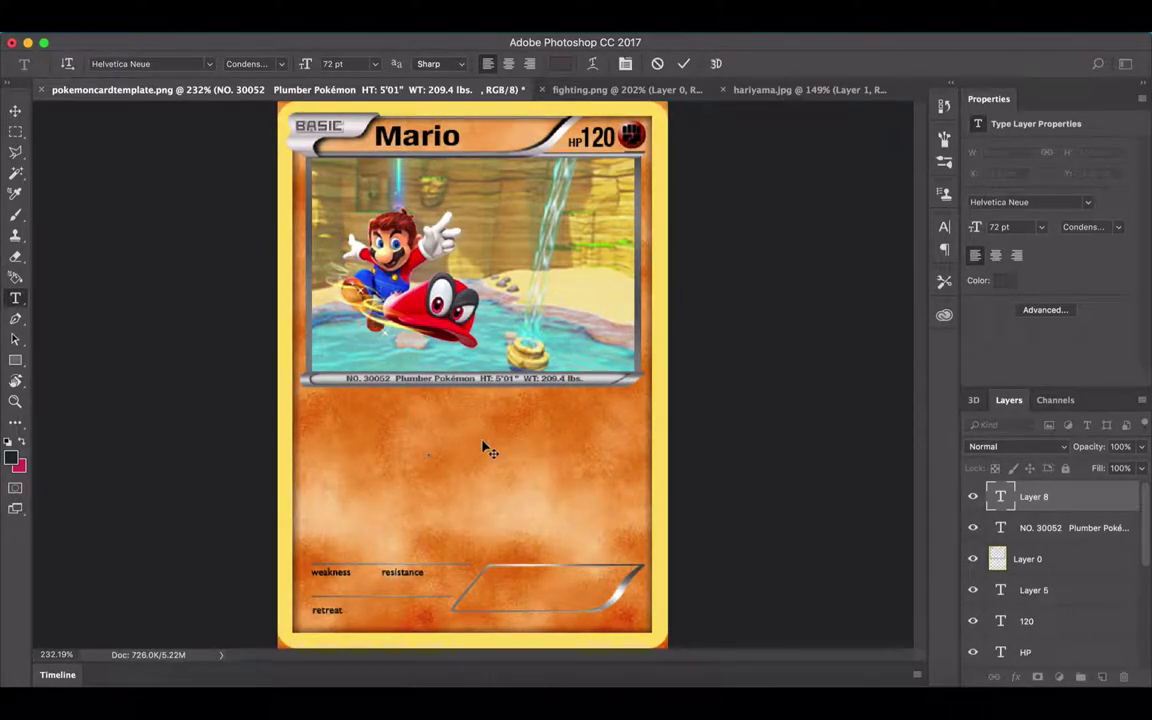
pyautogui.write('Fireball')
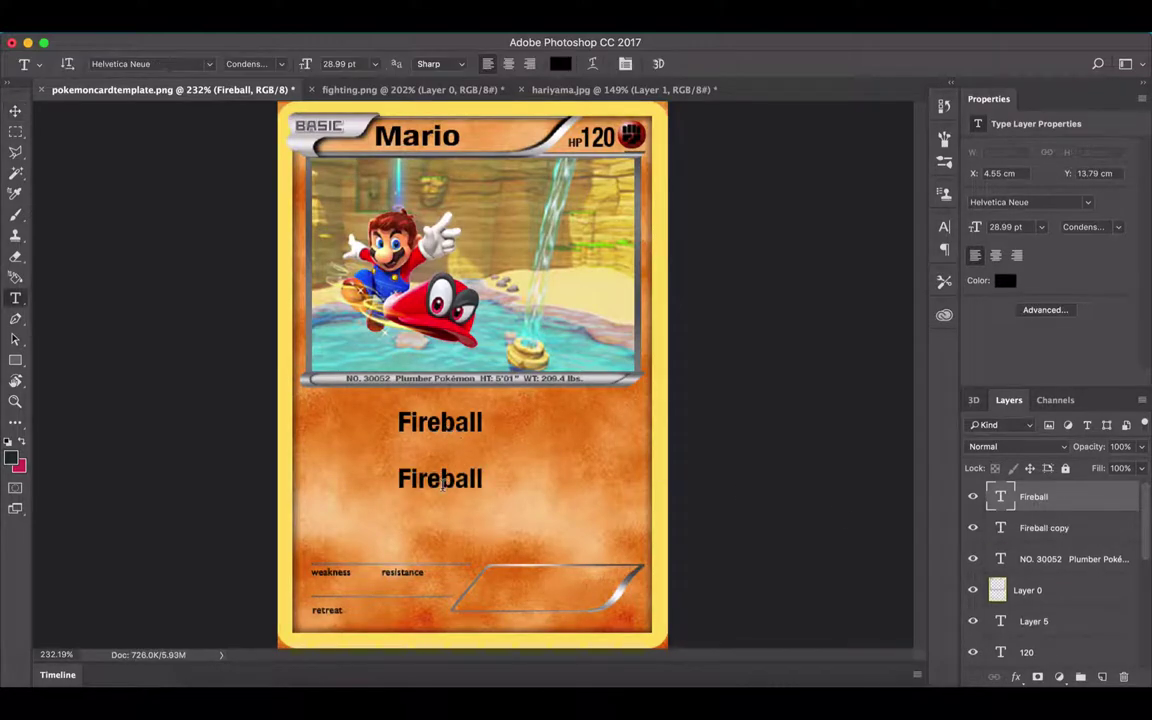
pyautogui.doubleClick(440, 479)
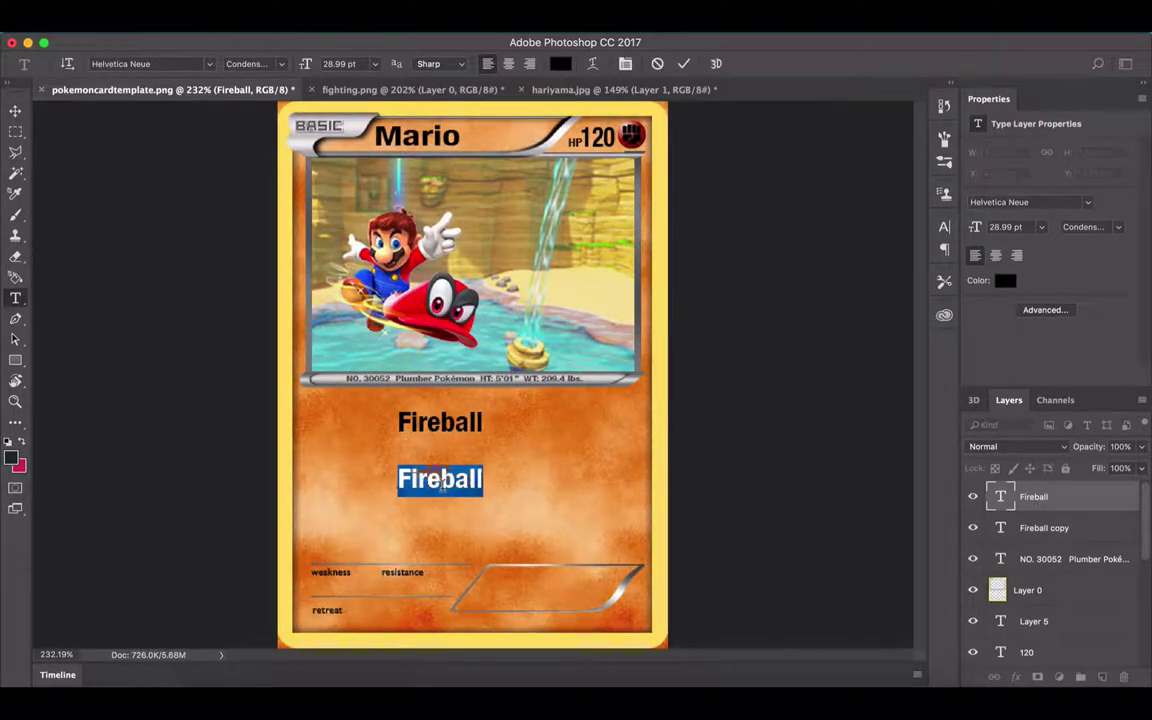
pyautogui.write('1')
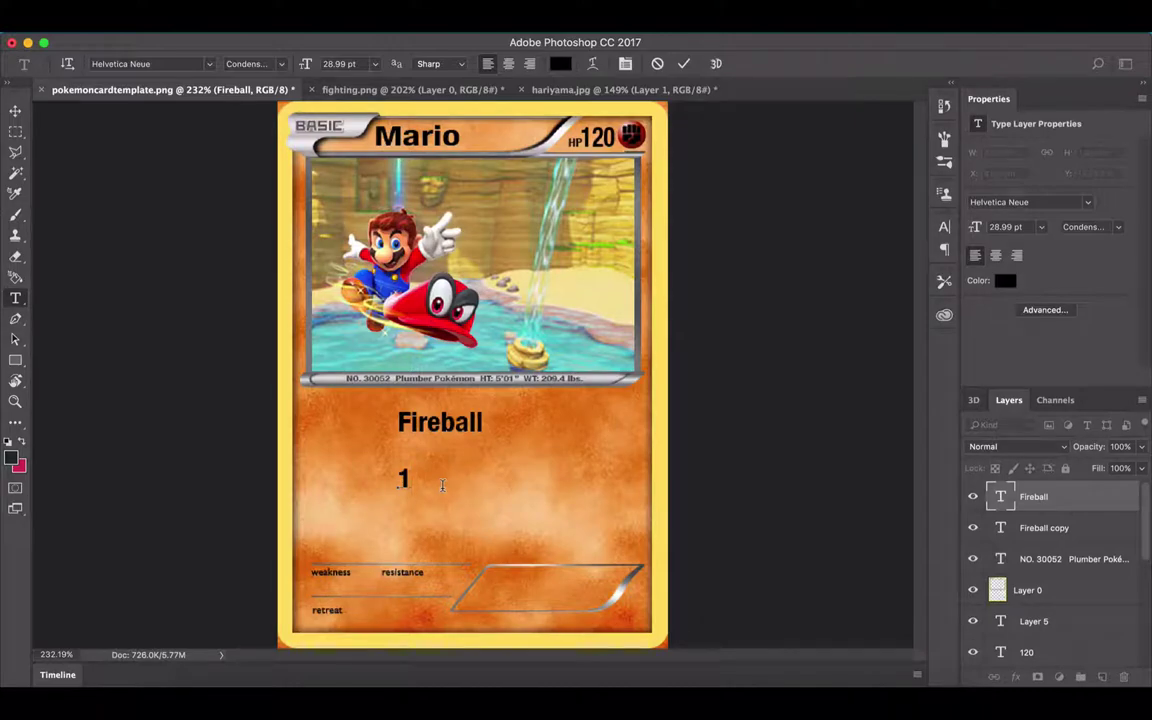
pyautogui.write('-Up')
pyautogui.click(16, 108)
# Step: Rename the Fireball attack to 'Fire Flower'
pyautogui.click(409, 381)
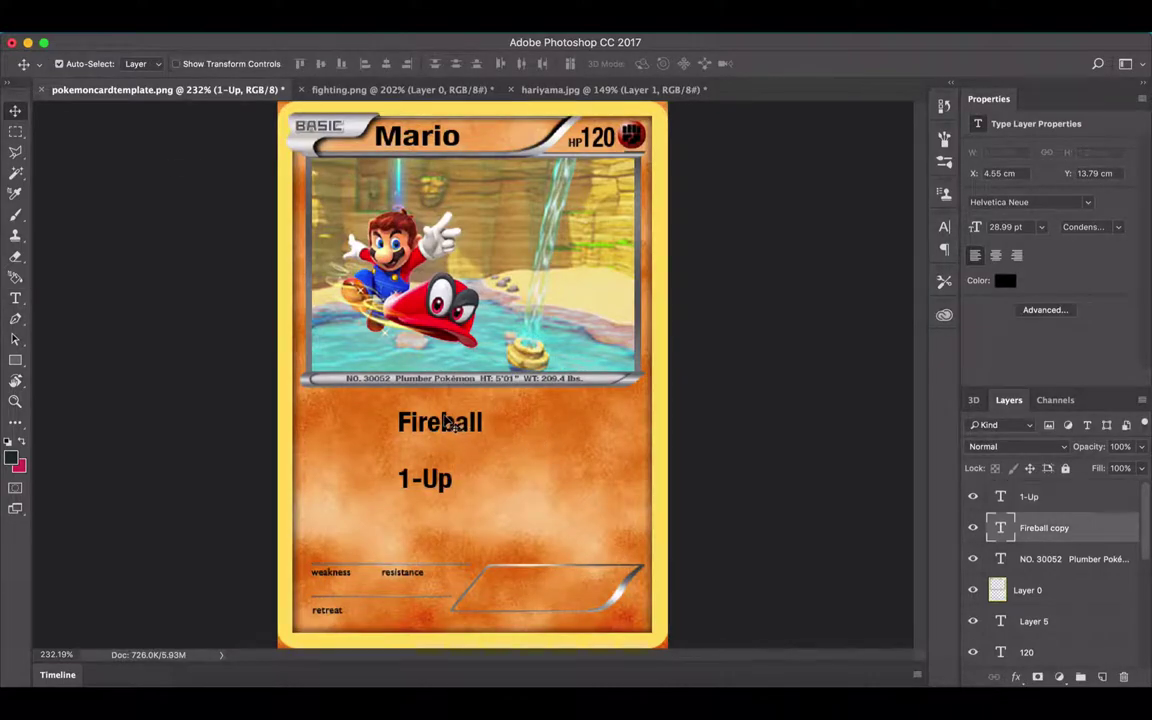
pyautogui.press('t')
pyautogui.doubleClick(444, 414)
pyautogui.write('Fi')
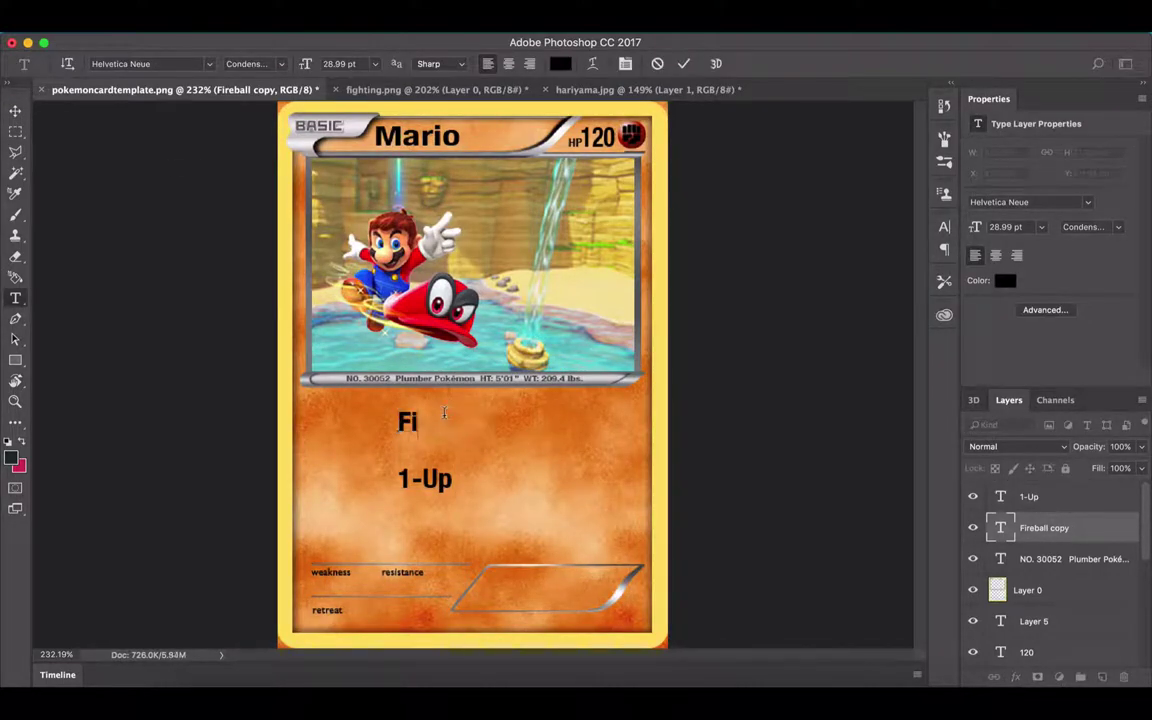
pyautogui.write('re Flowe')
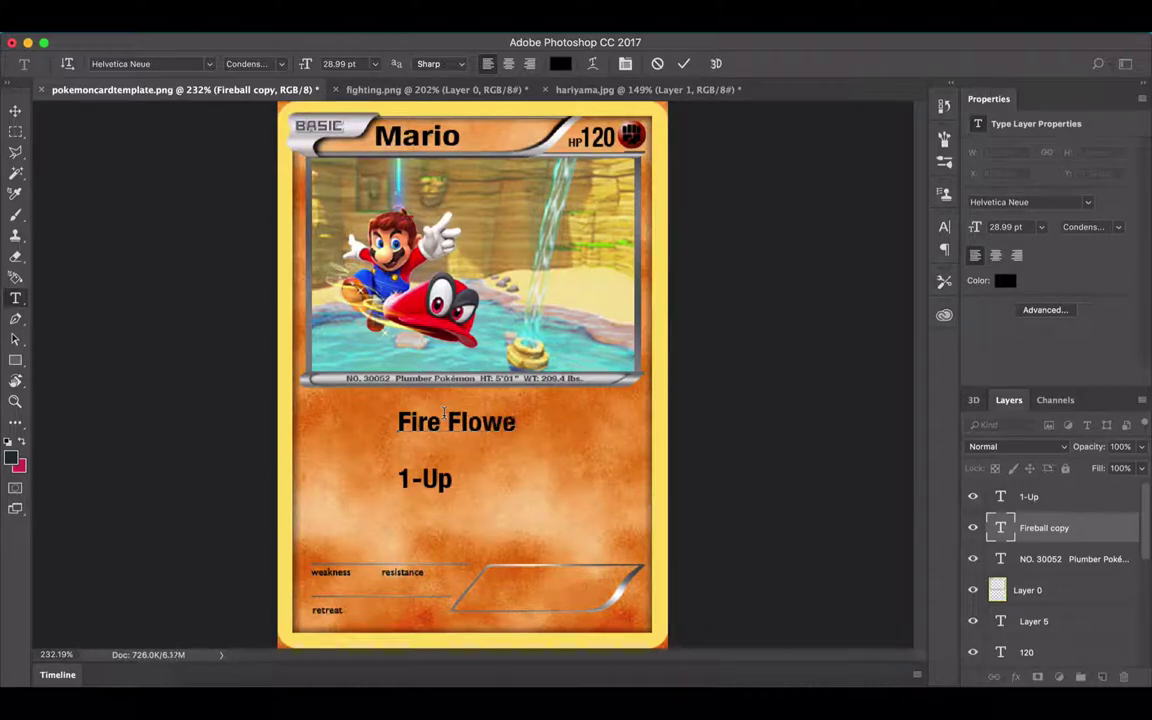
pyautogui.click(15, 110)
pyautogui.keyDown('shift'); pyautogui.click(434, 498); pyautogui.keyUp('shift')
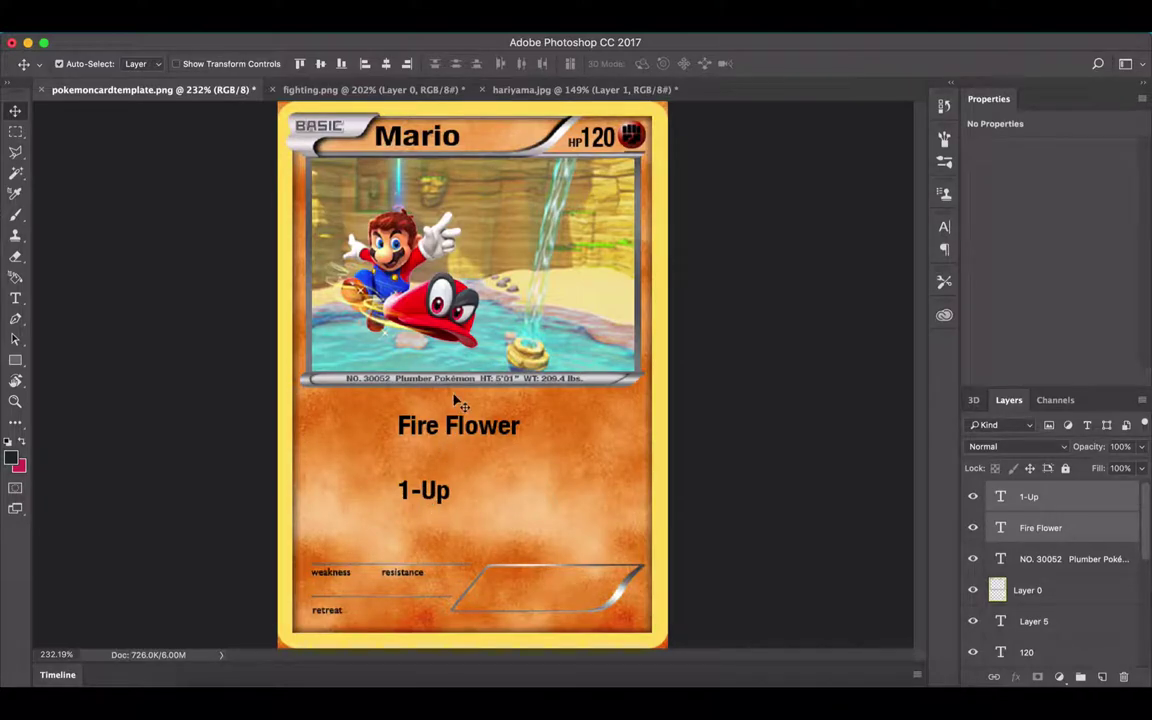
# Step: Add a damage value of 70 after Fire Flower and paste the fire energy image
pyautogui.click(478, 428)
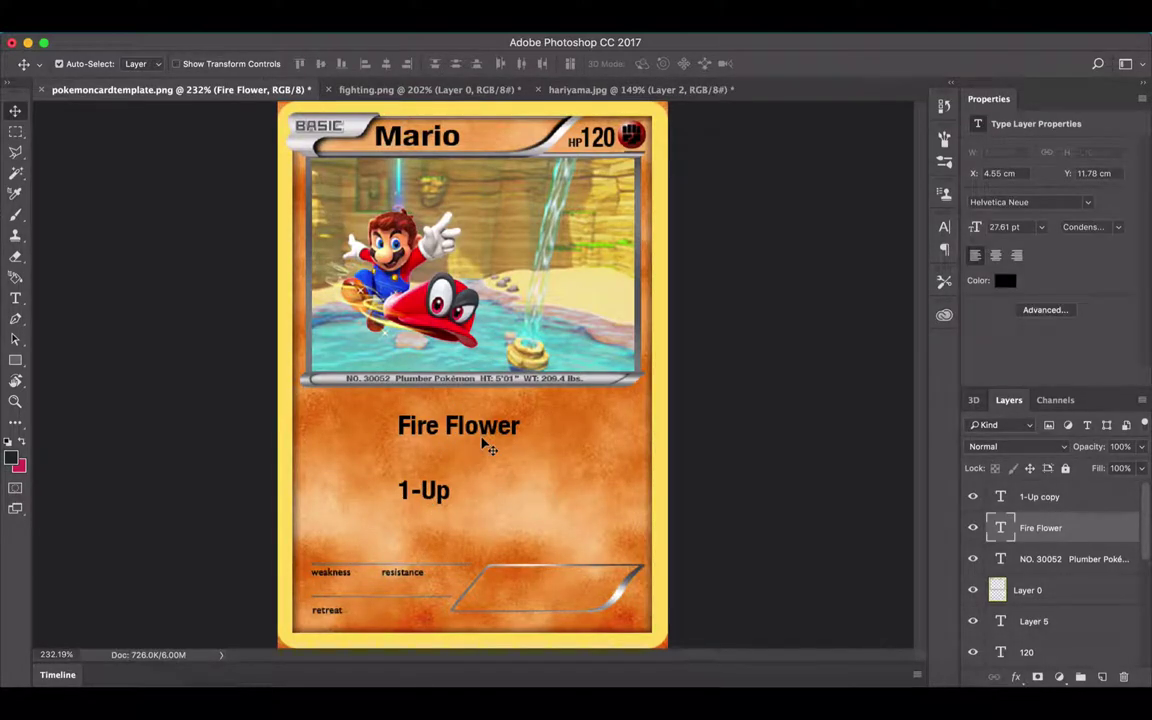
pyautogui.press('t')
pyautogui.click(519, 428)
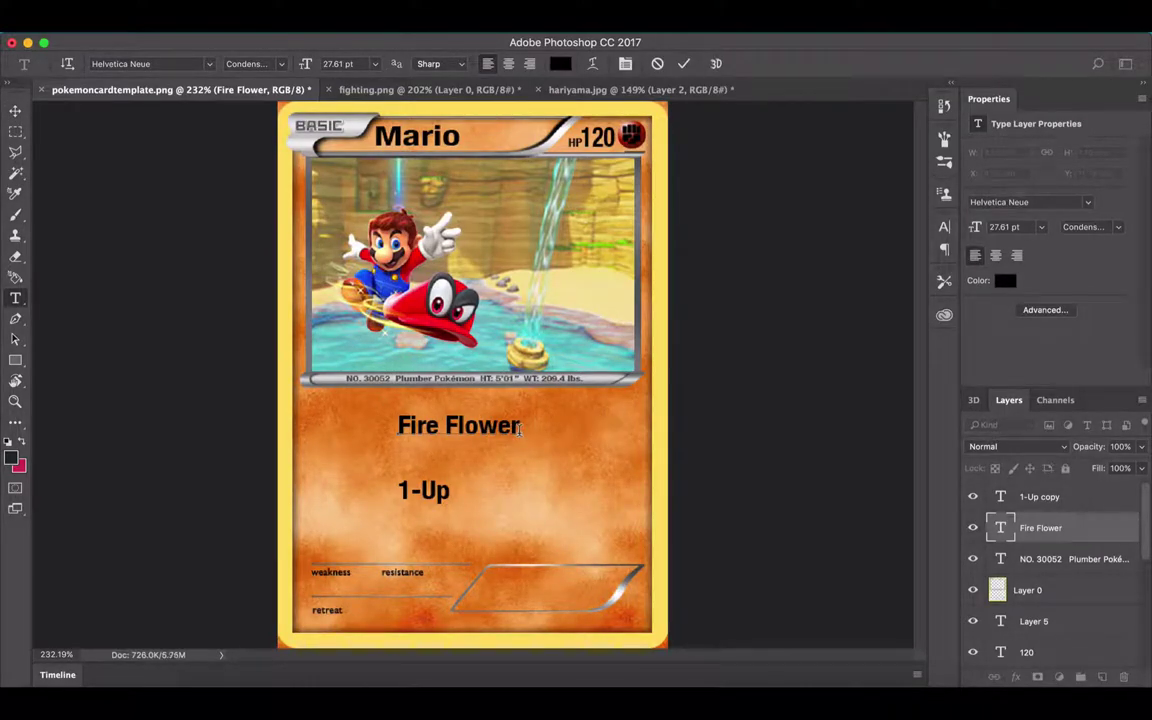
pyautogui.write('70')
pyautogui.hotkey('ctrl', 'Return')
pyautogui.press('v')
pyautogui.click(457, 500)
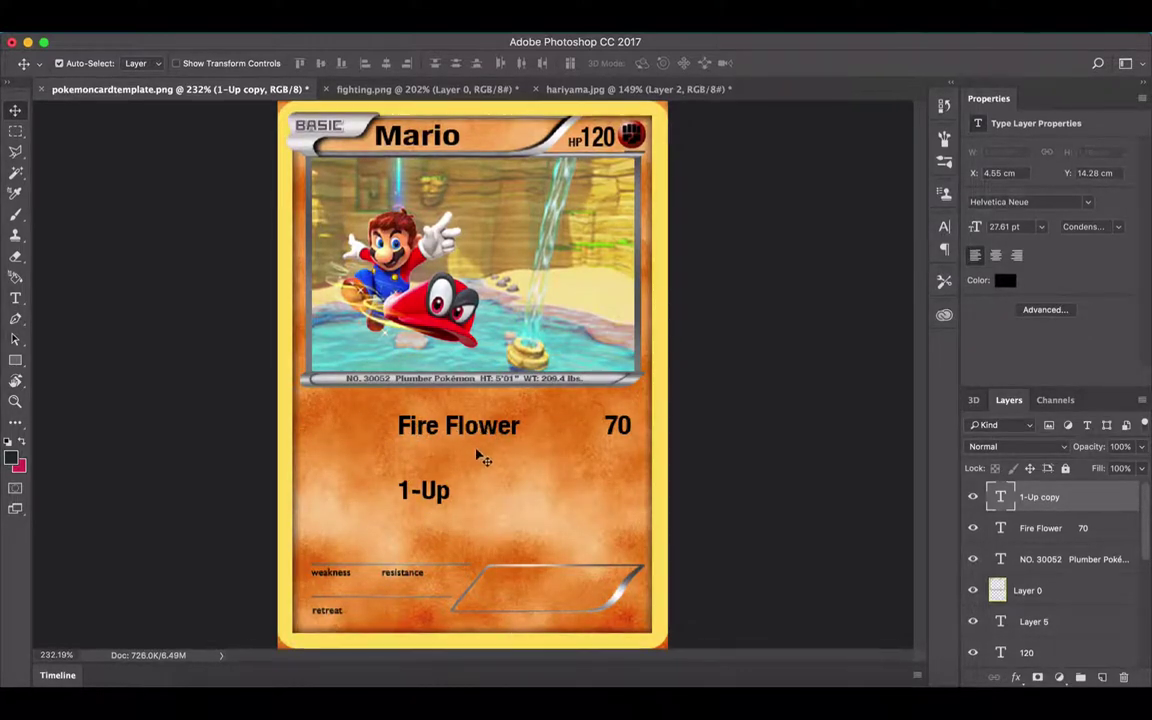
pyautogui.hotkey('ctrl', 'v')
pyautogui.hotkey('ctrl', 't')
# Step: Shrink the fire energy image to icon size beside Fire Flower
pyautogui.moveTo(638, 208); pyautogui.dragTo(328, 440)
pyautogui.press('Return')
pyautogui.hotkey('ctrl', 't')
pyautogui.press('Return')
pyautogui.hotkey('ctrl', 't')
pyautogui.press('Return')
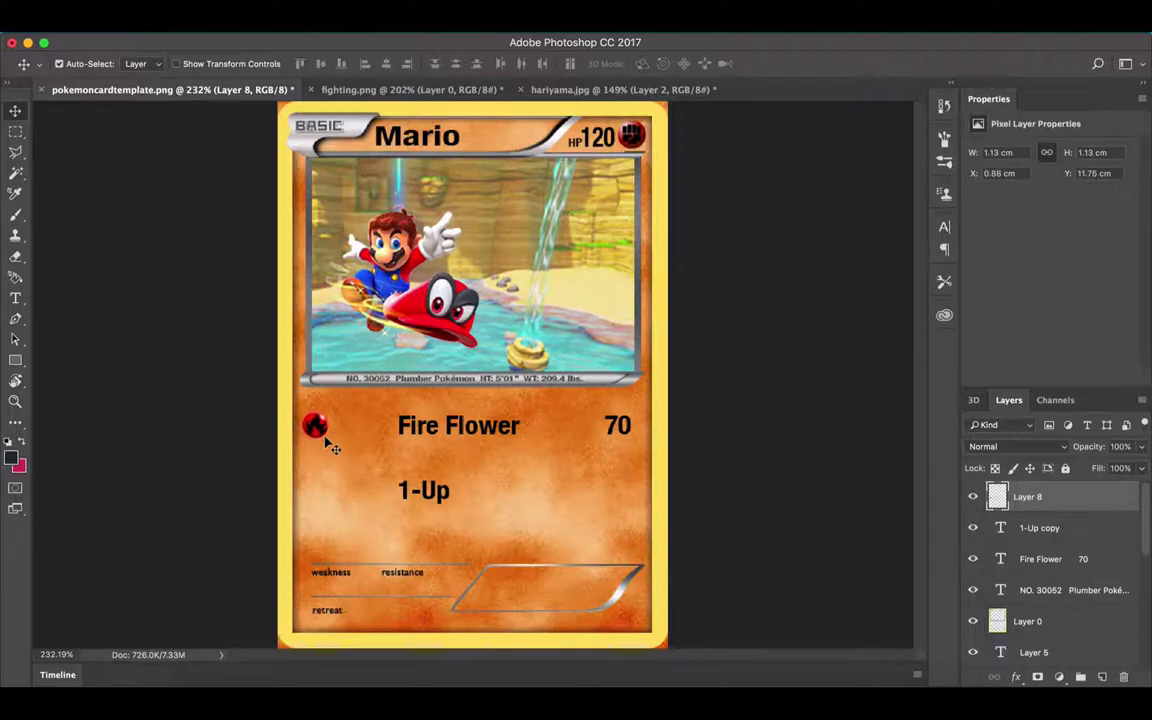
# Step: Paste the grass energy image and shrink it to an icon next to the fire icon
pyautogui.hotkey('ctrl', 'v')
pyautogui.hotkey('ctrl', 't')
pyautogui.moveTo(640, 207); pyautogui.dragTo(351, 437)
pyautogui.press('Return')
pyautogui.hotkey('ctrl', 't')
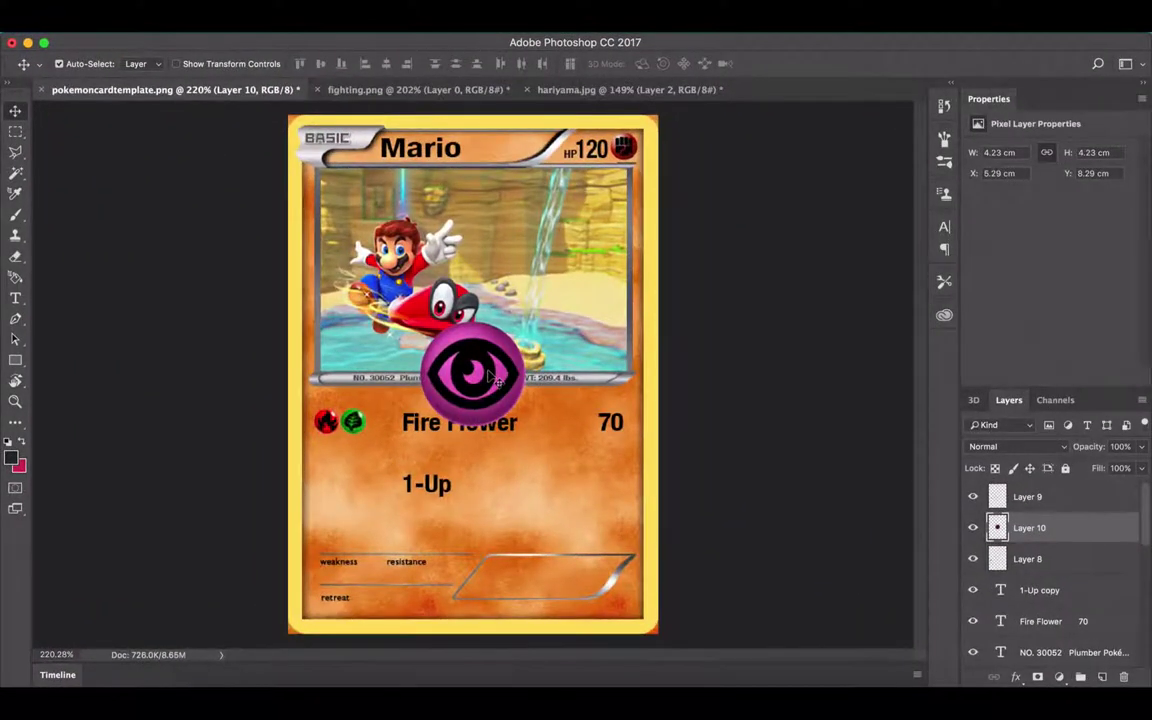
# Step: Shrink the psychic symbol to energy-icon size and place it left of 1-Up
pyautogui.hotkey('ctrl', 't')
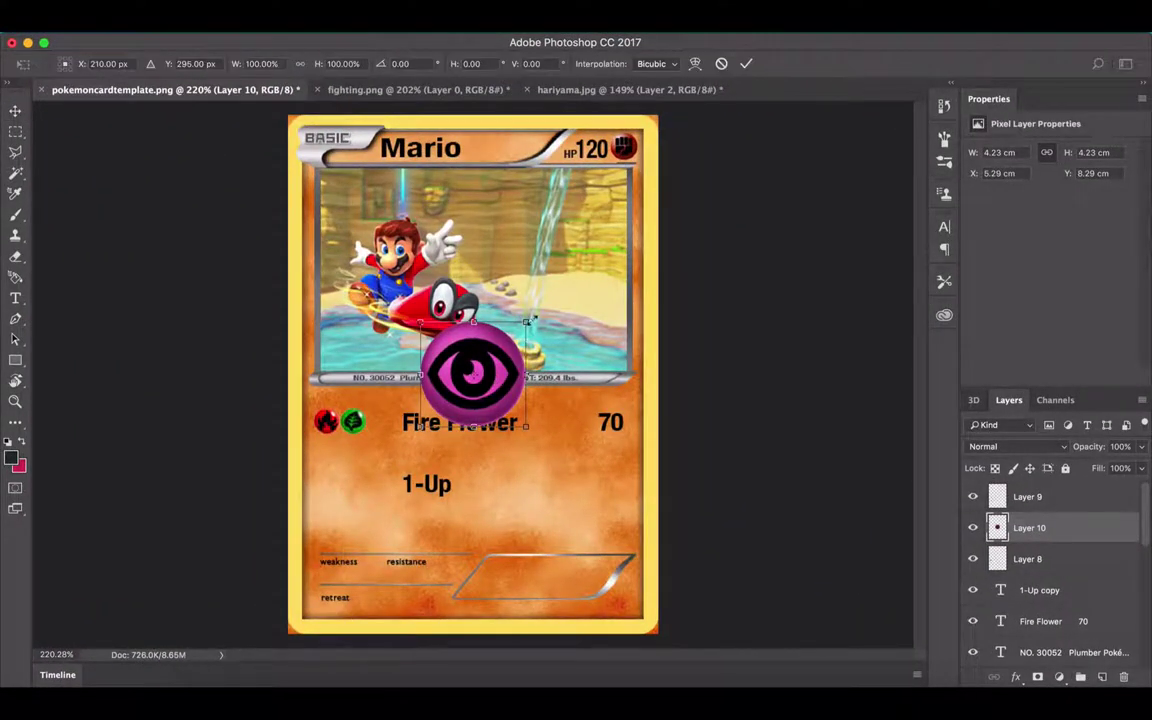
pyautogui.moveTo(526, 322); pyautogui.dragTo(492, 354)
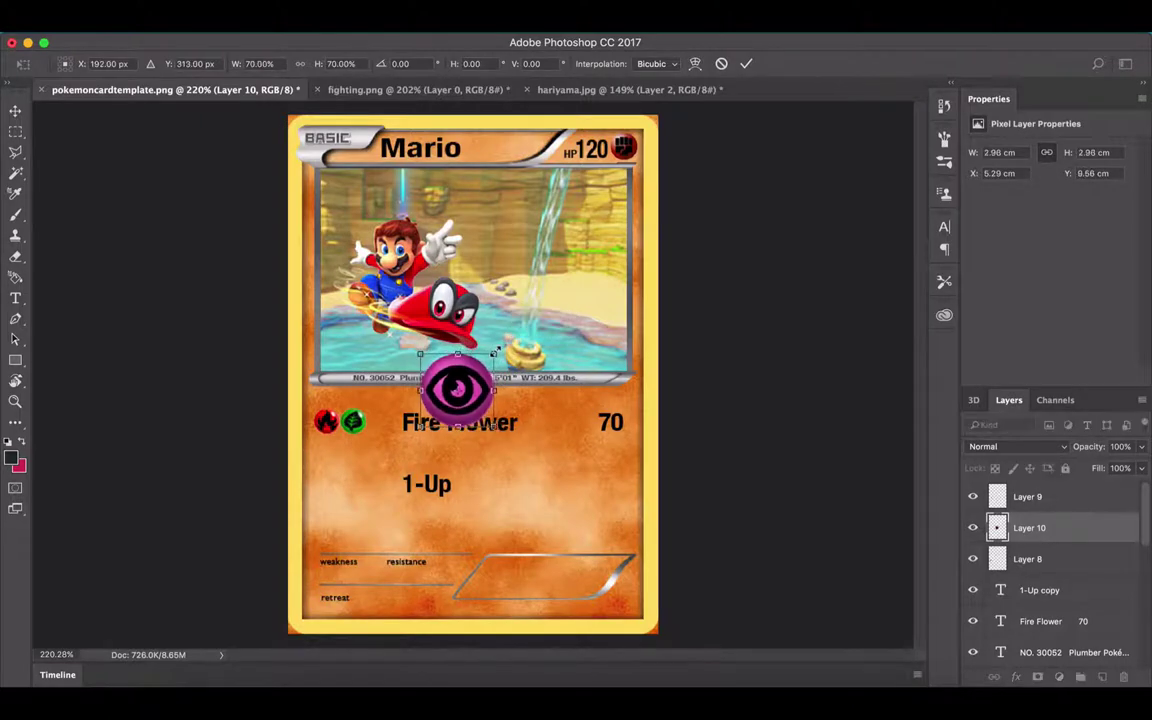
pyautogui.press('Return')
pyautogui.moveTo(464, 405); pyautogui.dragTo(336, 482)
pyautogui.hotkey('ctrl', 't')
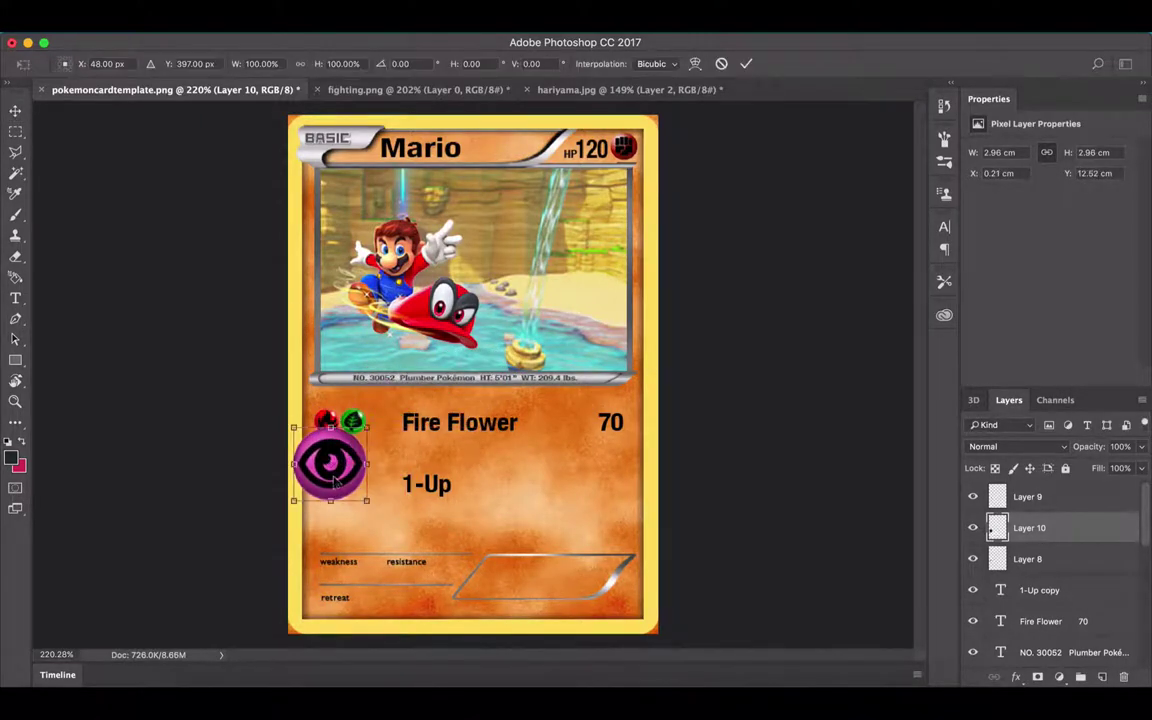
pyautogui.moveTo(300, 421); pyautogui.dragTo(337, 476)
pyautogui.press('Return')
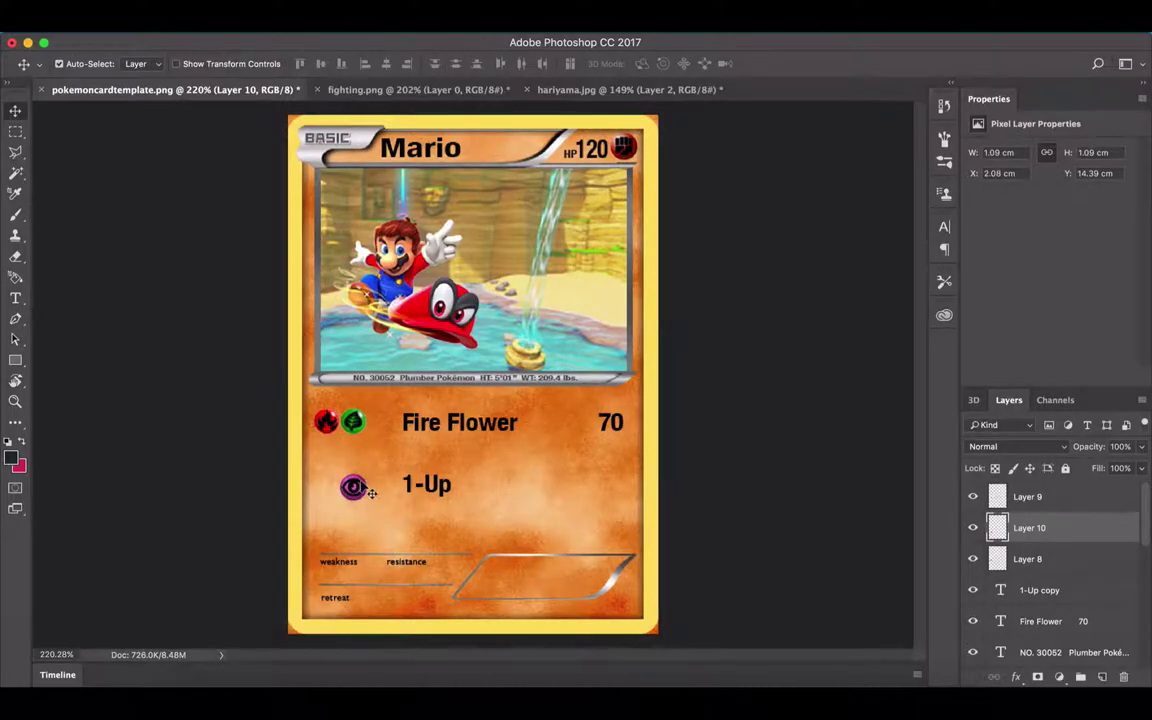
pyautogui.moveTo(357, 489); pyautogui.dragTo(327, 486)
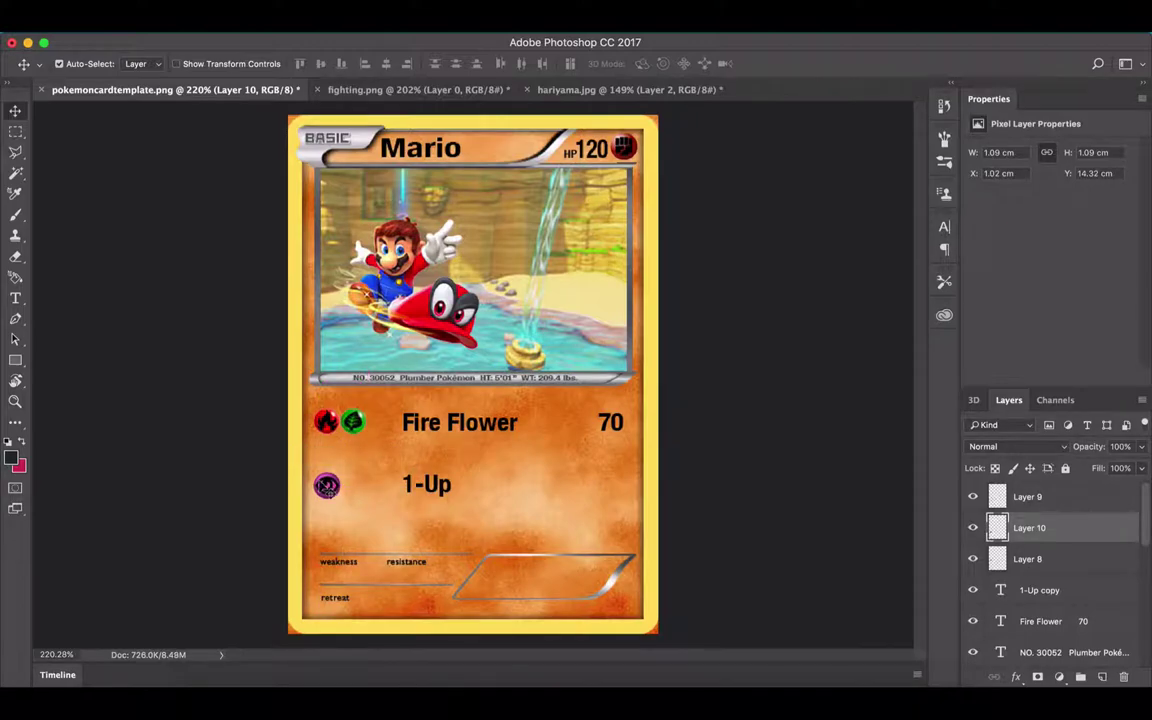
# Step: Shrink the psychic icon slightly to match the fire icon
pyautogui.scroll(2, 326, 487)
pyautogui.press('super+t')
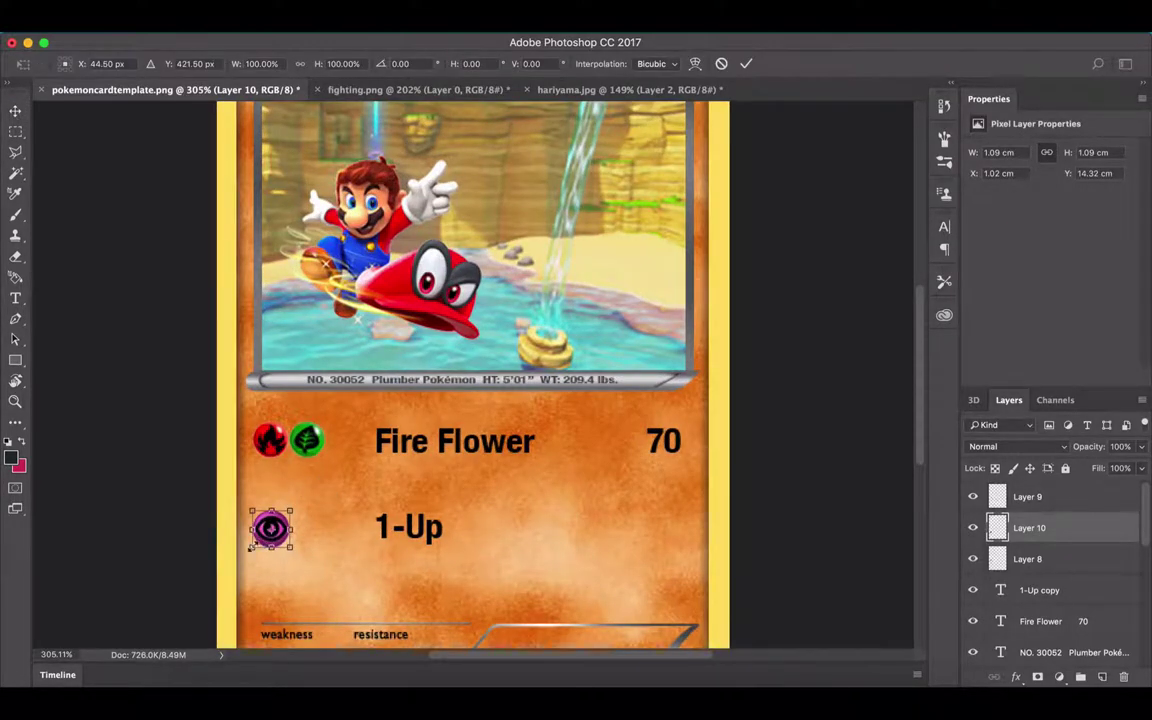
pyautogui.moveTo(251, 547); pyautogui.dragTo(272, 530)
pyautogui.press('Return')
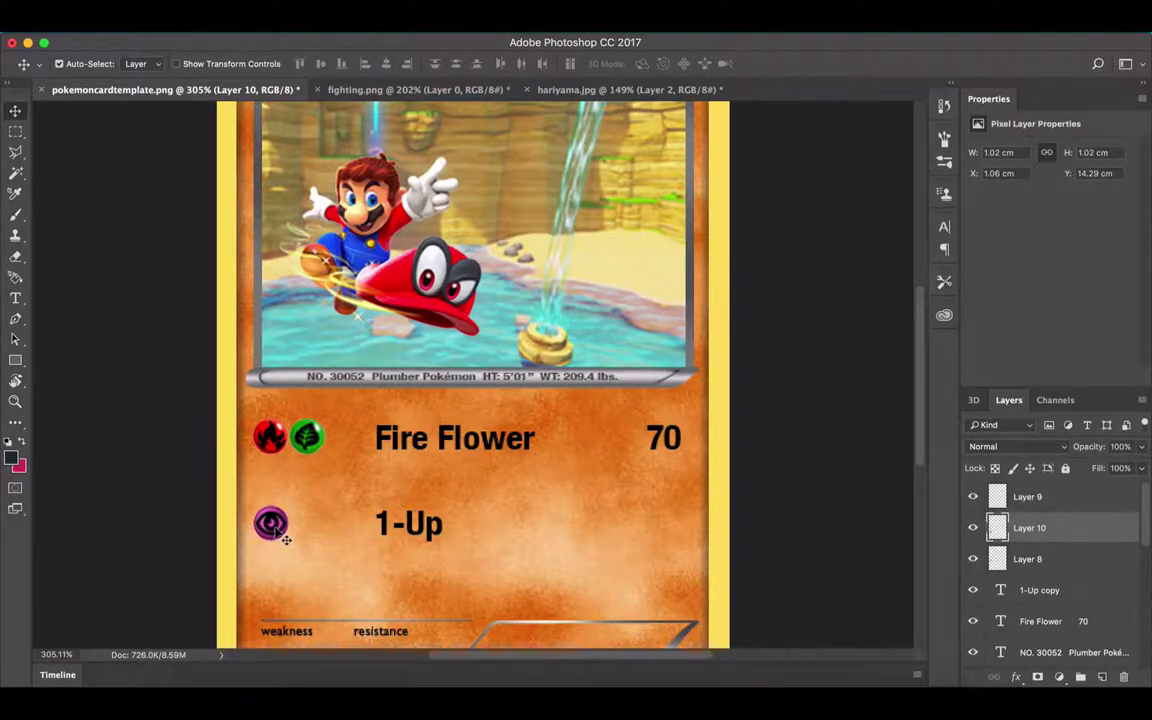
# Step: Duplicate the psychic icon into a row of three ahead of 1-Up
pyautogui.hotkey('ctrl', 'v')
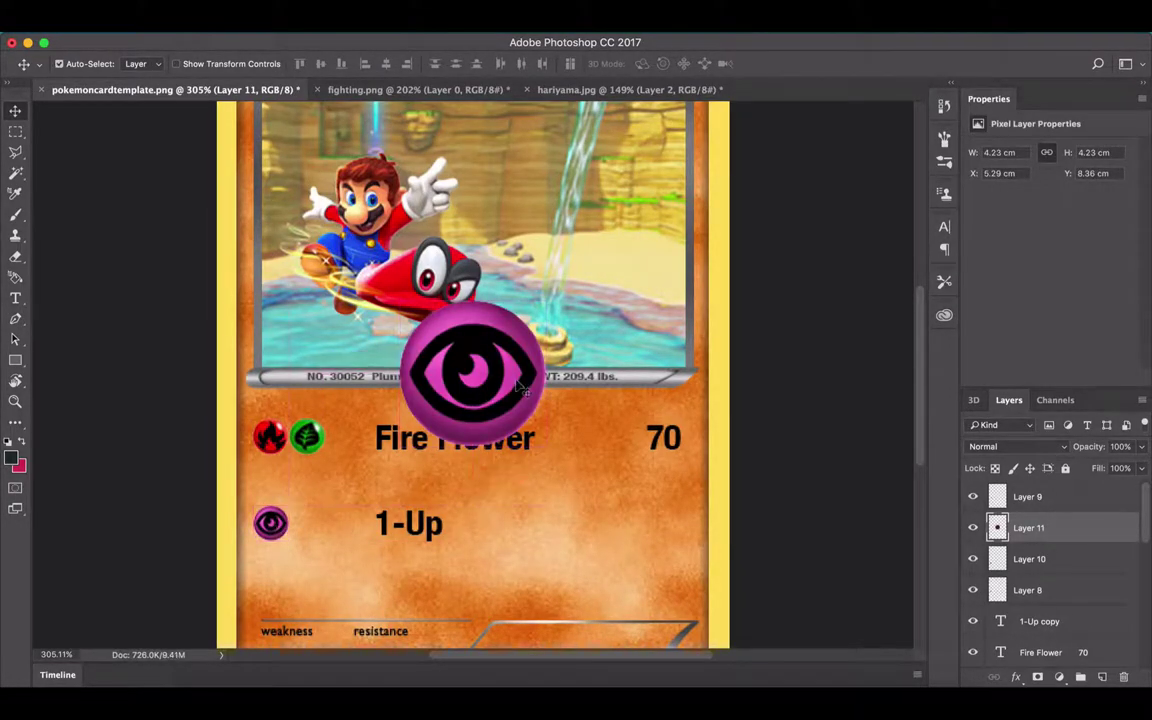
pyautogui.hotkey('ctrl', 'z')
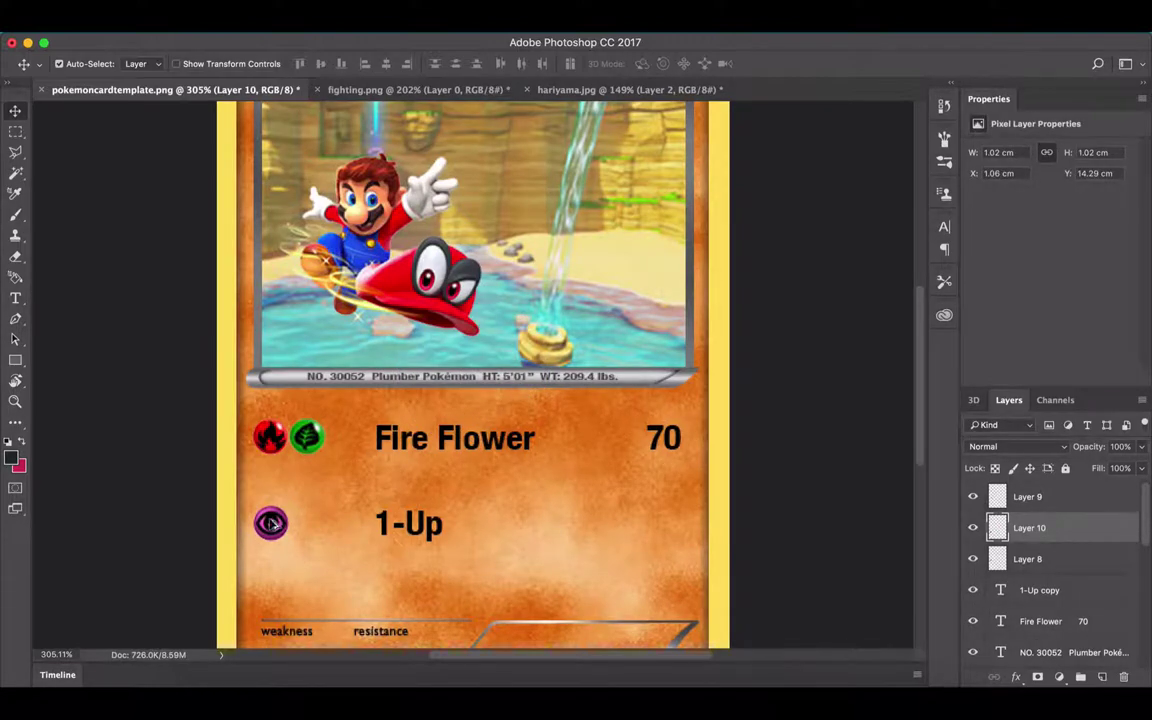
pyautogui.moveTo(270, 522); pyautogui.dragTo(386, 540)
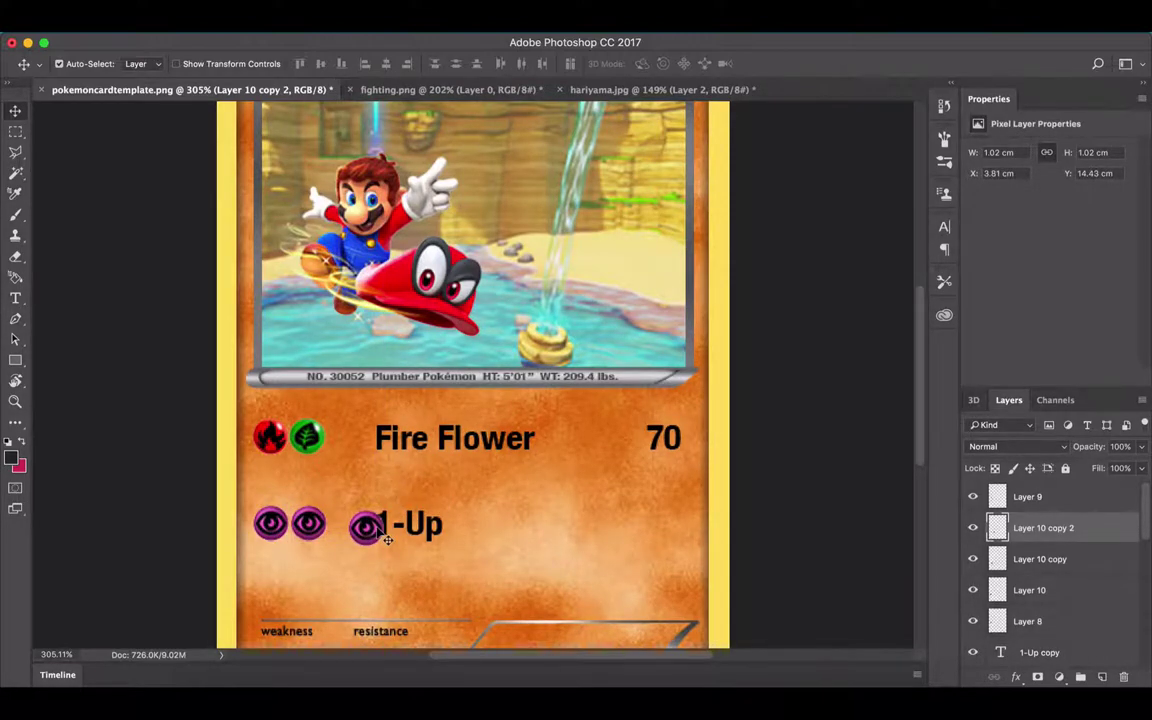
pyautogui.press('super+z')
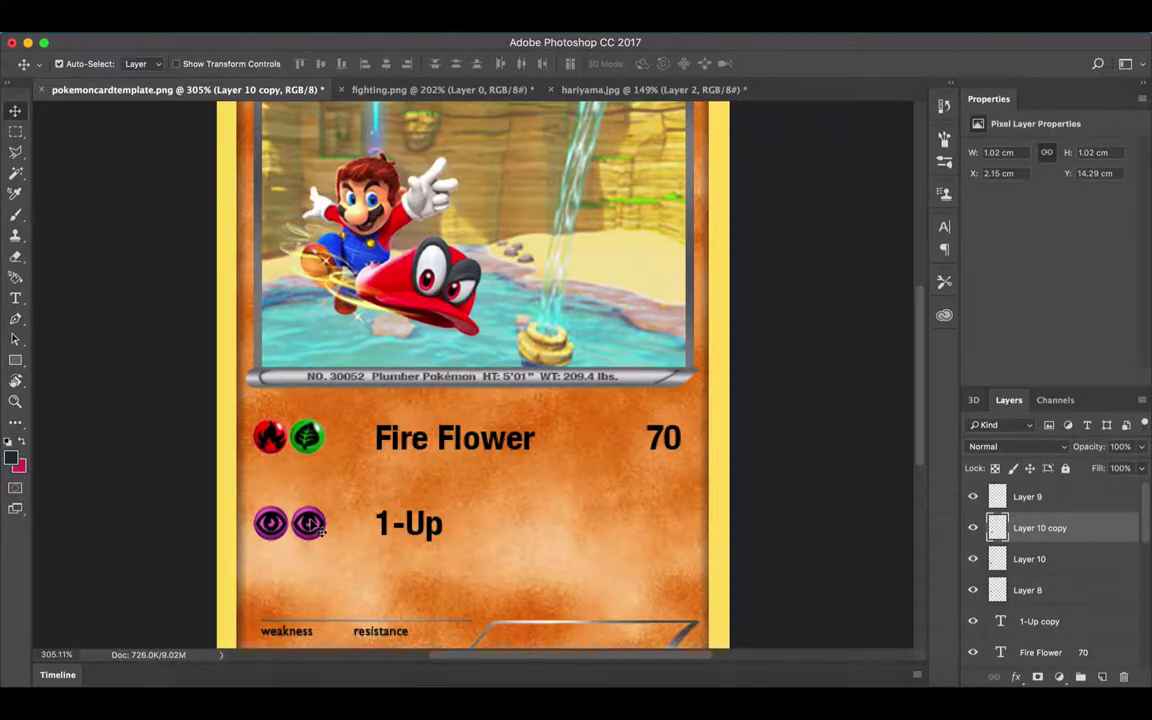
pyautogui.press('Left')
pyautogui.moveTo(320, 531); pyautogui.dragTo(359, 531)
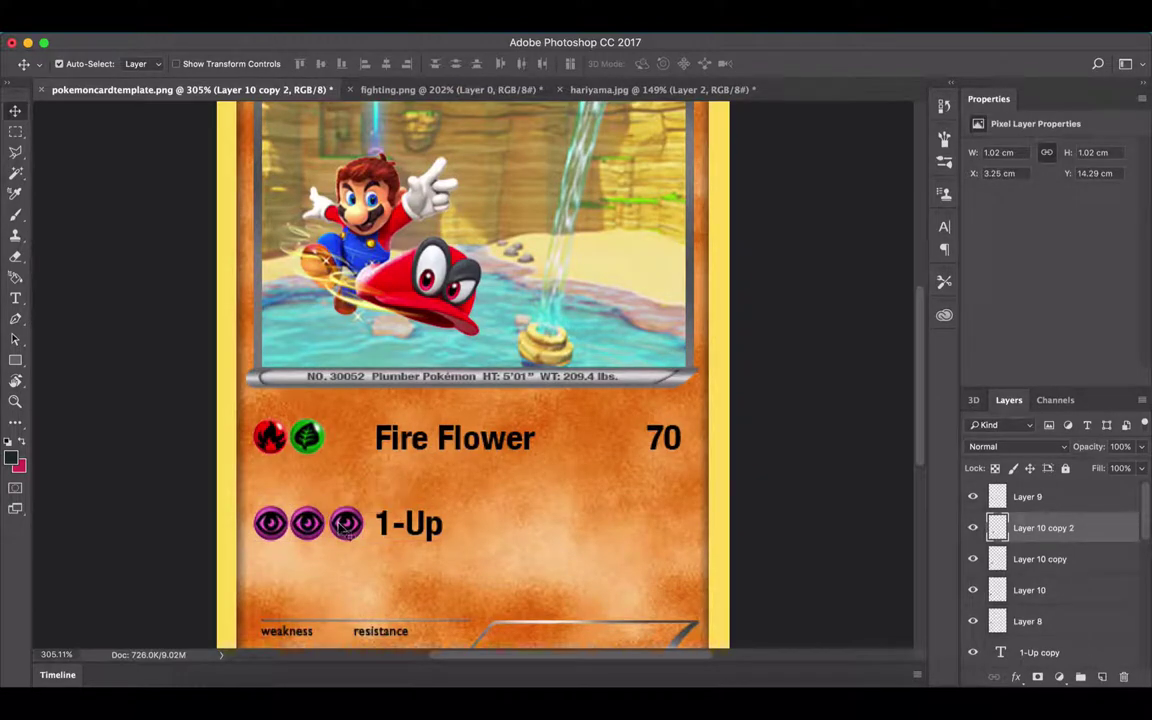
pyautogui.click(400, 538)
# Step: Shift the 1-Up and Fire Flower texts right and remove a space before 70
pyautogui.moveTo(400, 538); pyautogui.dragTo(404, 538)
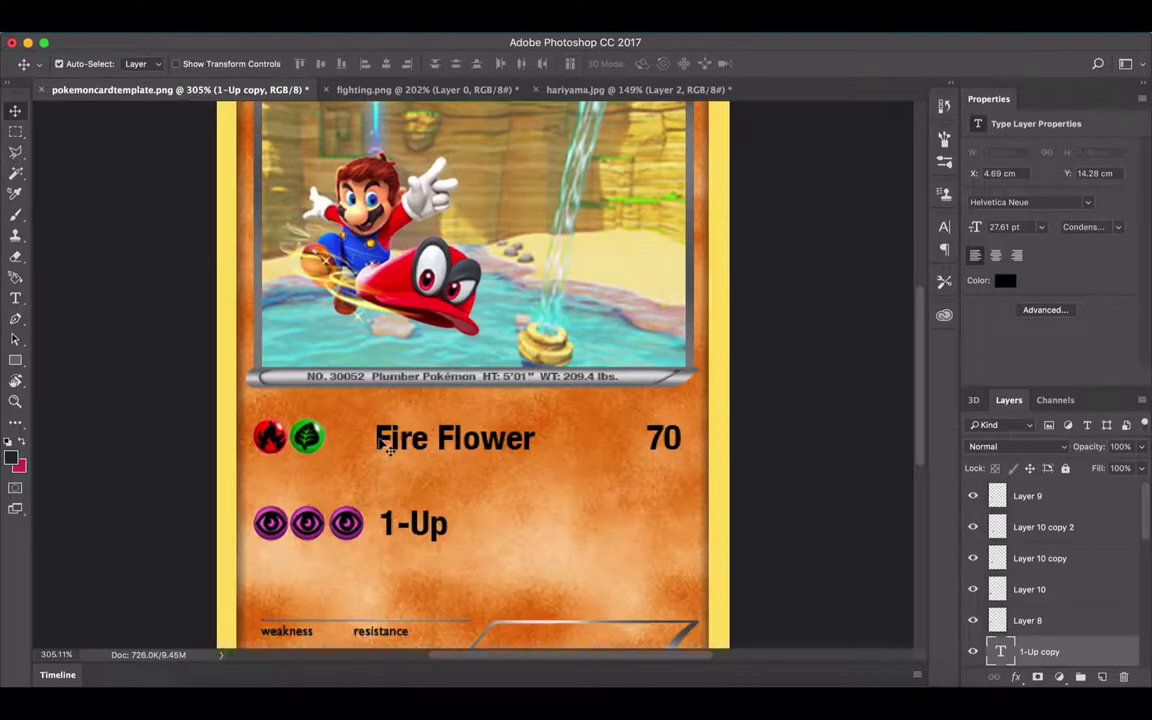
pyautogui.moveTo(388, 449); pyautogui.dragTo(390, 444)
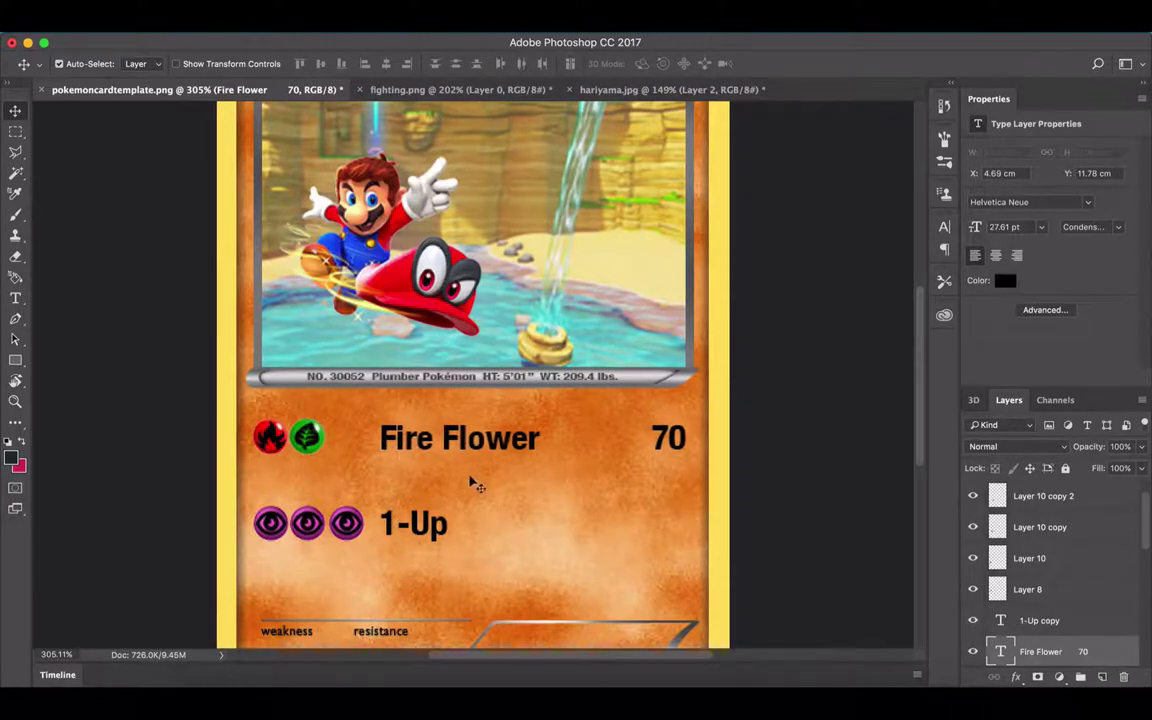
pyautogui.click(540, 412)
pyautogui.press('t')
pyautogui.click(584, 437)
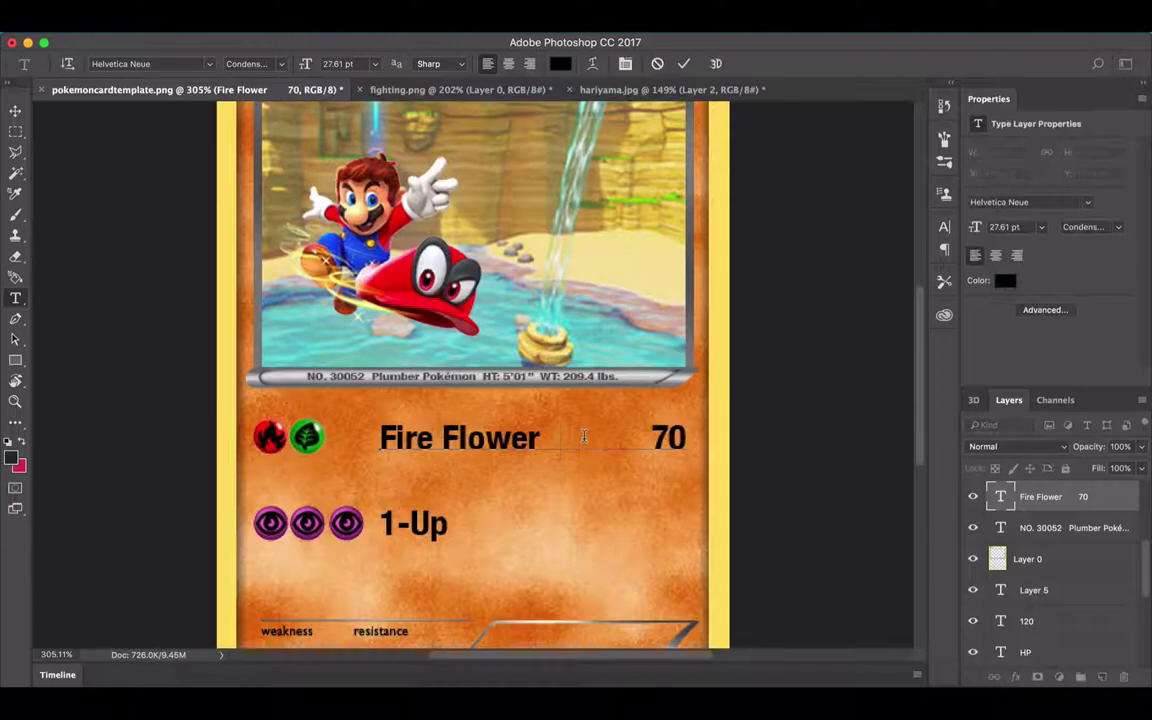
pyautogui.press('BackSpace')
pyautogui.click(16, 112)
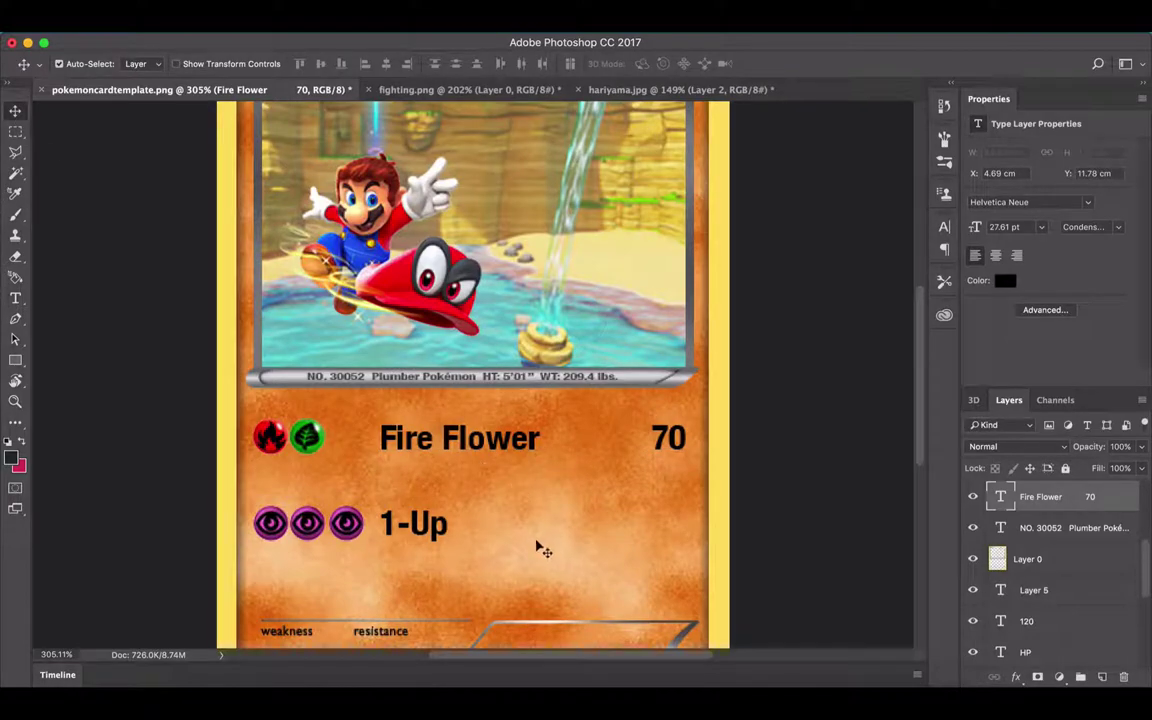
# Step: Nudge the 1-Up row of icons and text down
pyautogui.keyDown('alt'); pyautogui.click(398, 542); pyautogui.keyUp('alt')
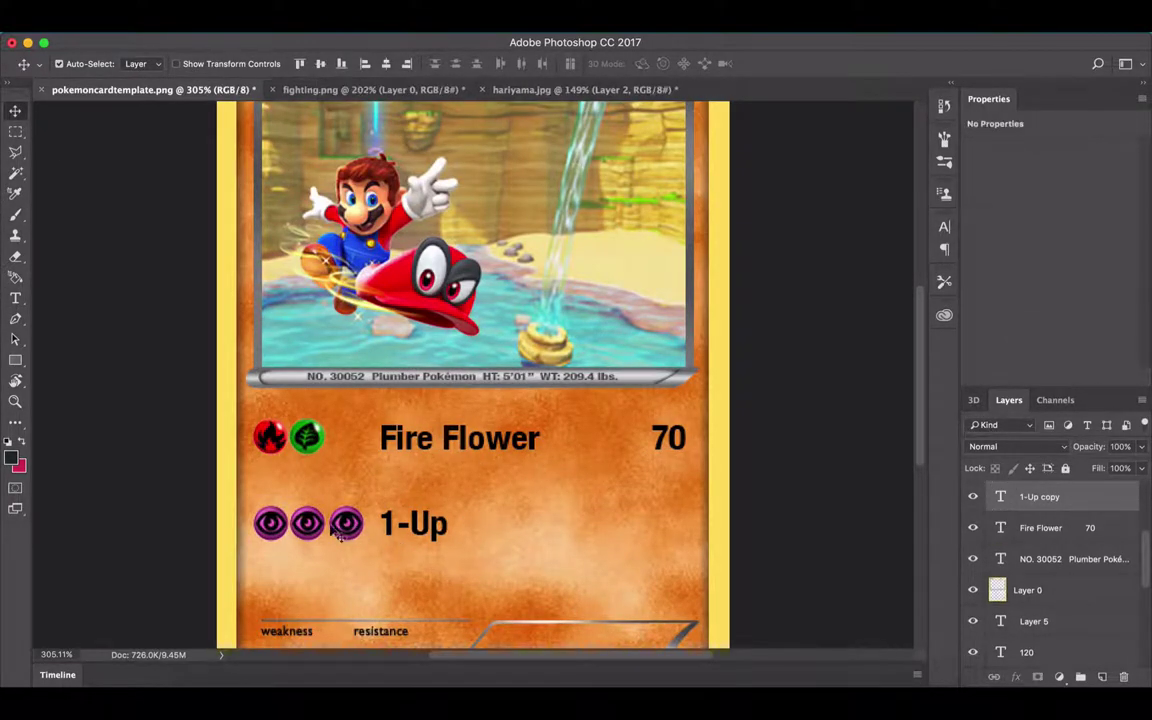
pyautogui.press('Down')
pyautogui.press('Down')
pyautogui.press('Down')
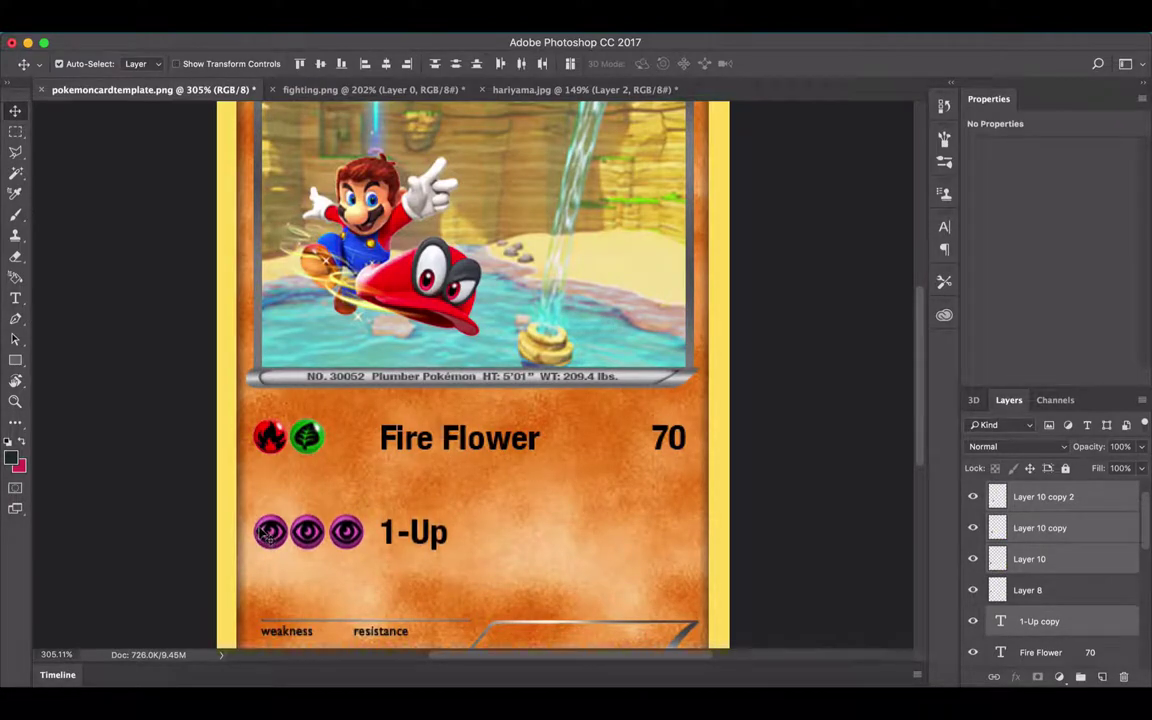
pyautogui.scroll(-4, 513, 558)
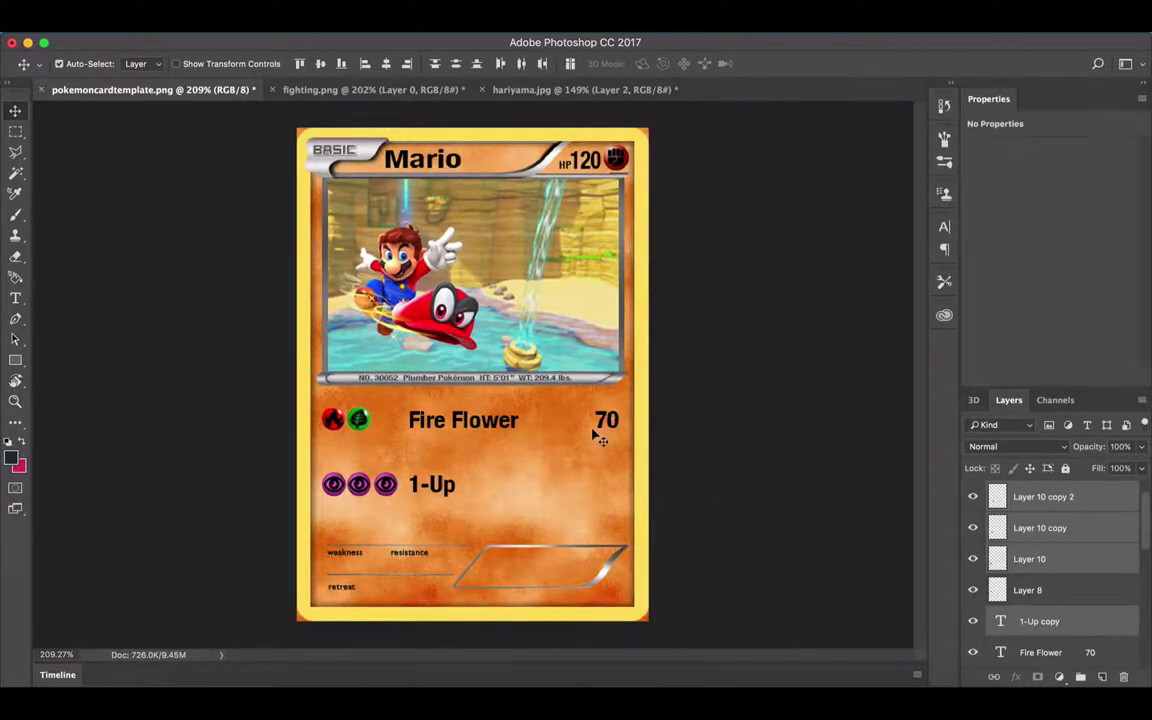
# Step: Change Fire Flower's damage from 70 to 50 and duplicate that text line
pyautogui.press('t')
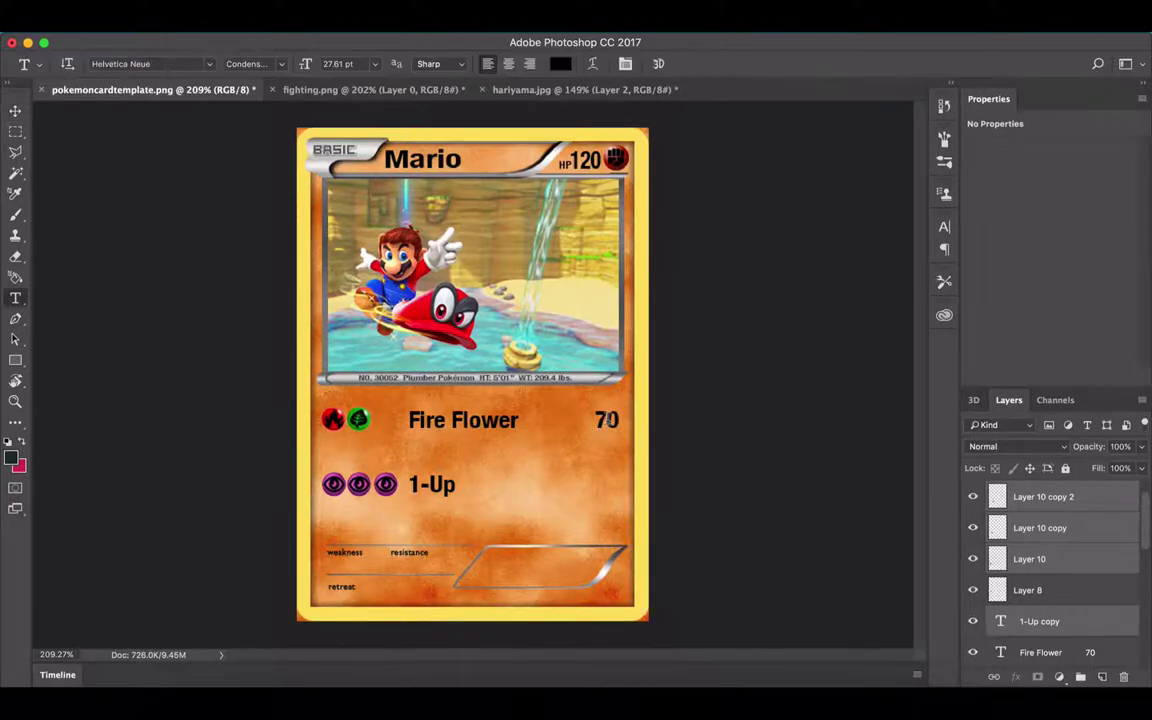
pyautogui.click(607, 420)
pyautogui.press('BackSpace')
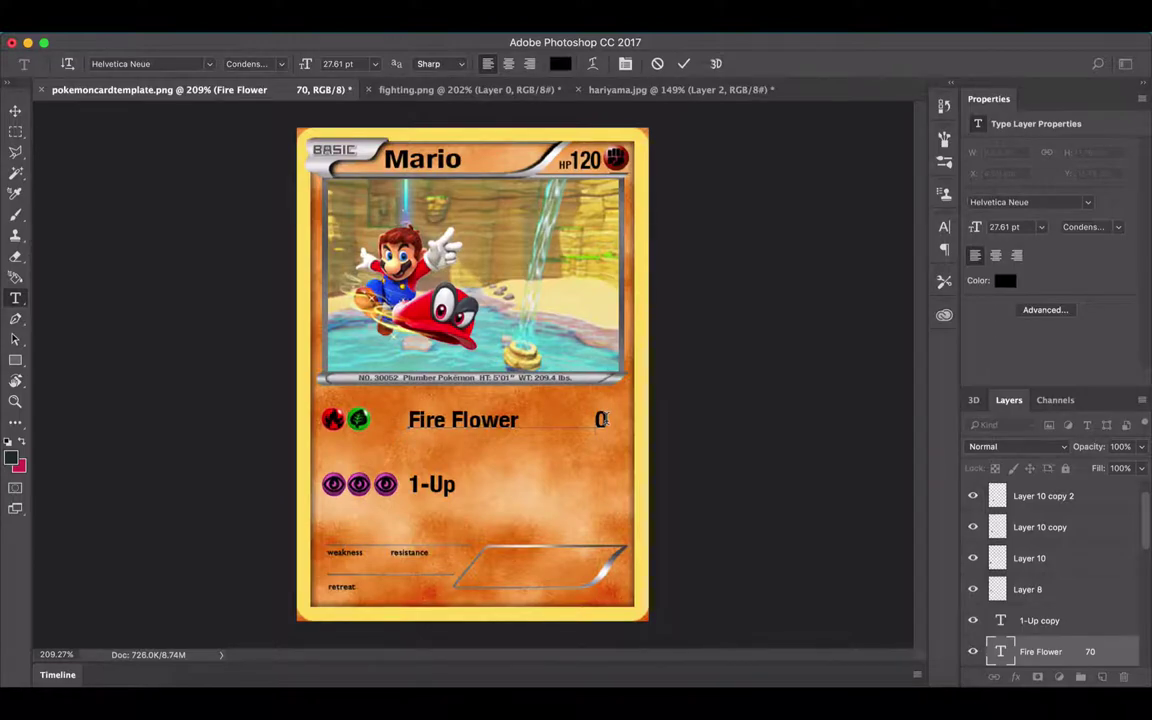
pyautogui.write('5')
pyautogui.press('super+Return')
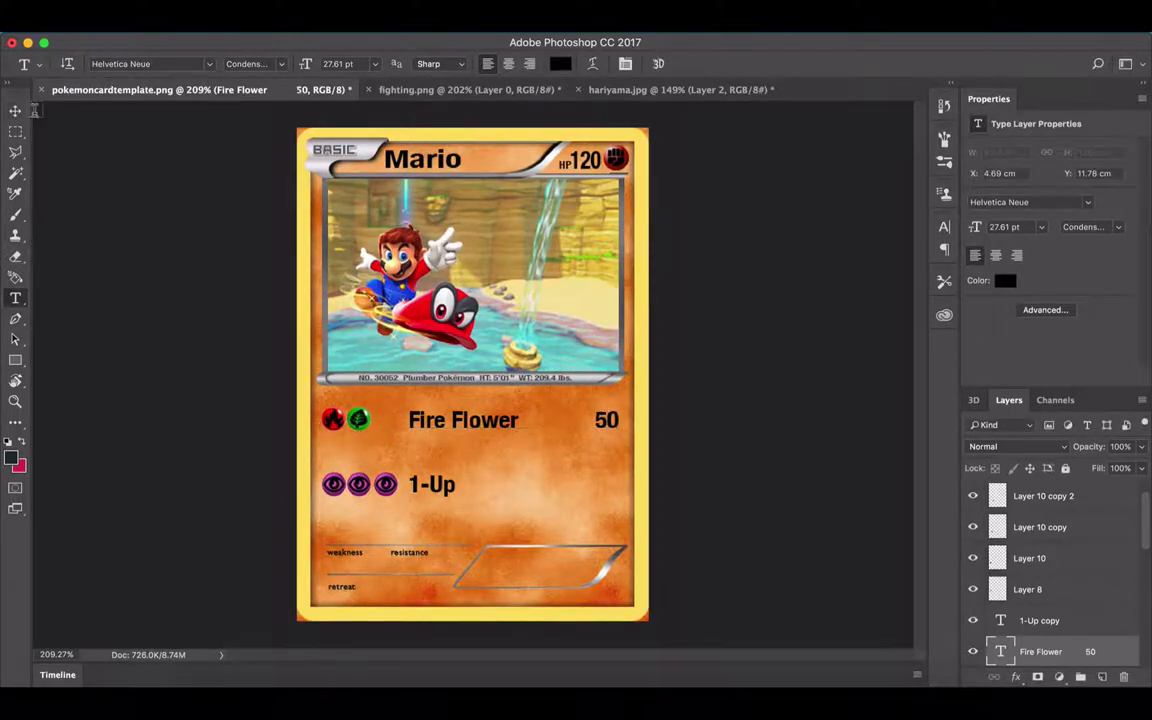
pyautogui.click(16, 111)
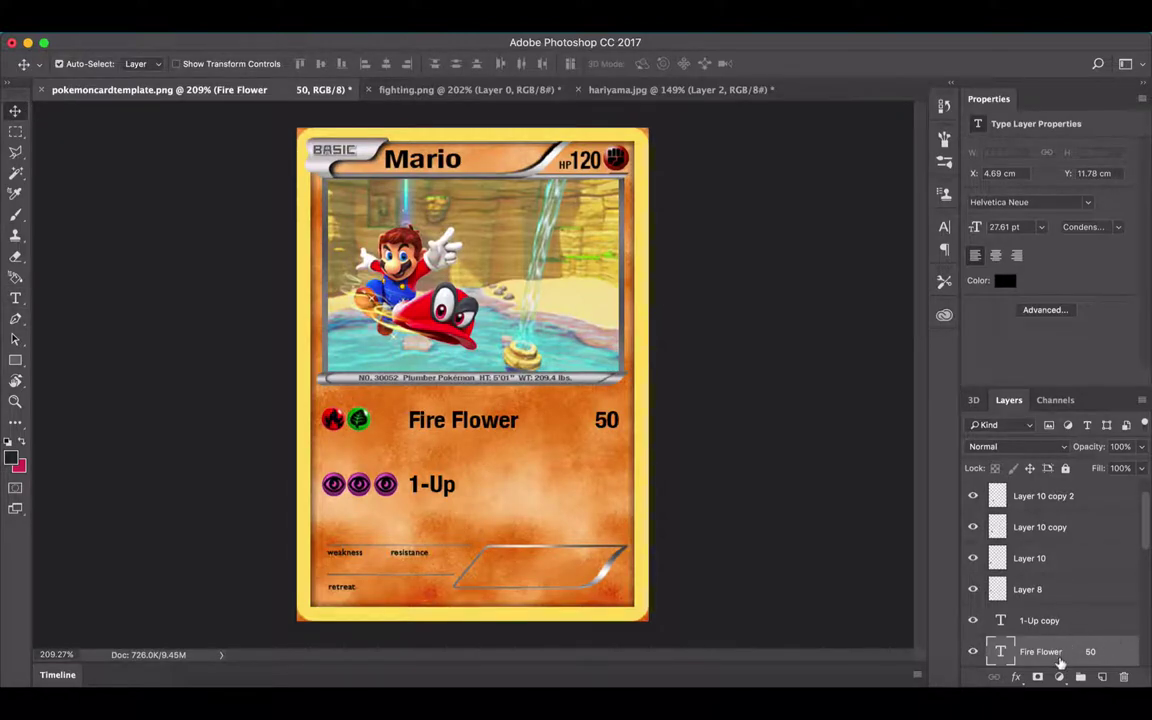
pyautogui.moveTo(1067, 655); pyautogui.dragTo(1067, 630)
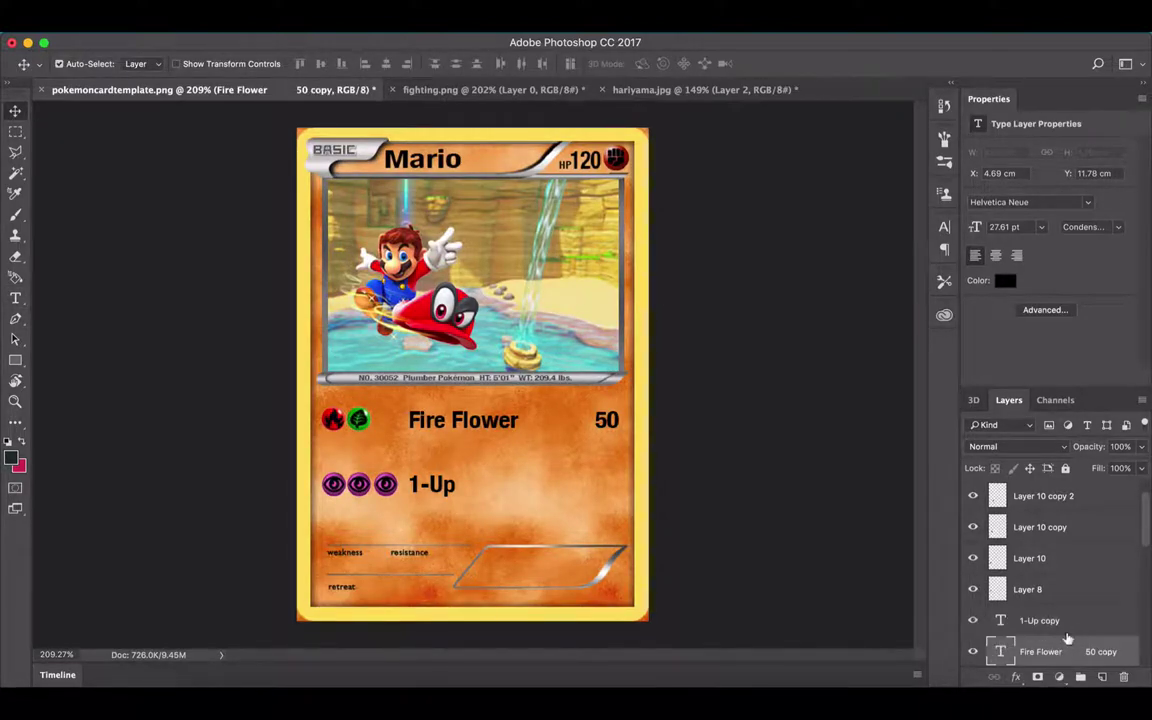
# Step: Turn the copied line into 'The Defending Pokémon' description text in Medium weight
pyautogui.press('t')
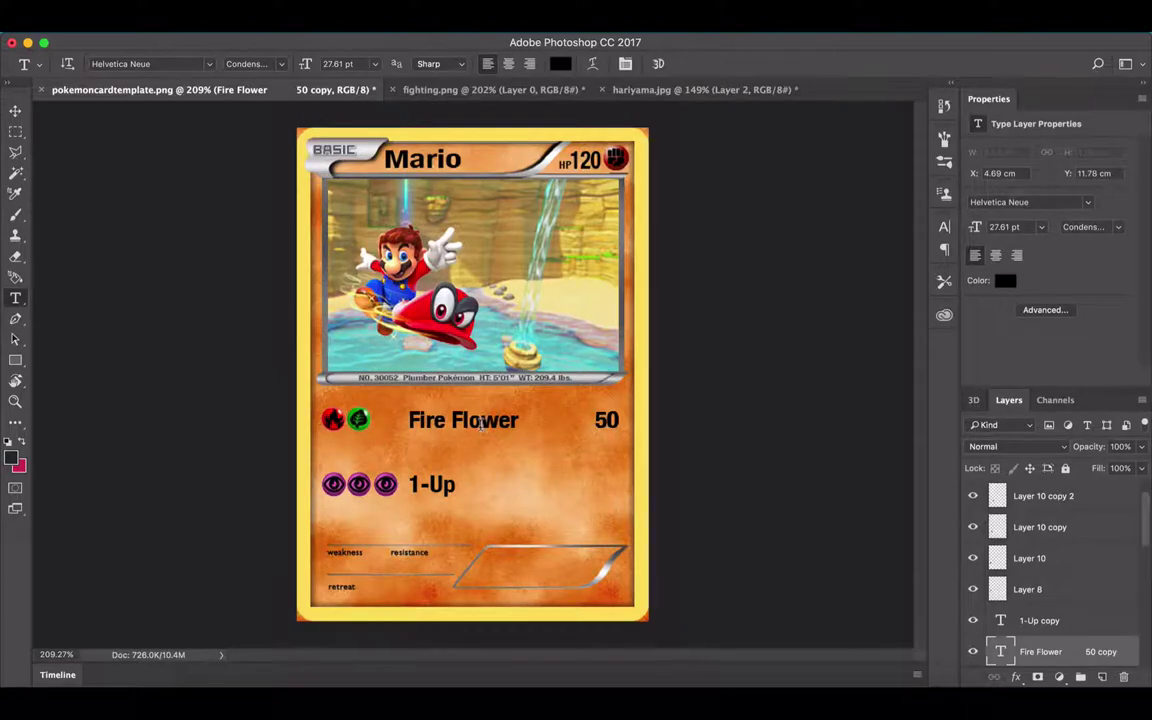
pyautogui.press('v')
pyautogui.moveTo(477, 457); pyautogui.dragTo(477, 452)
pyautogui.press('t')
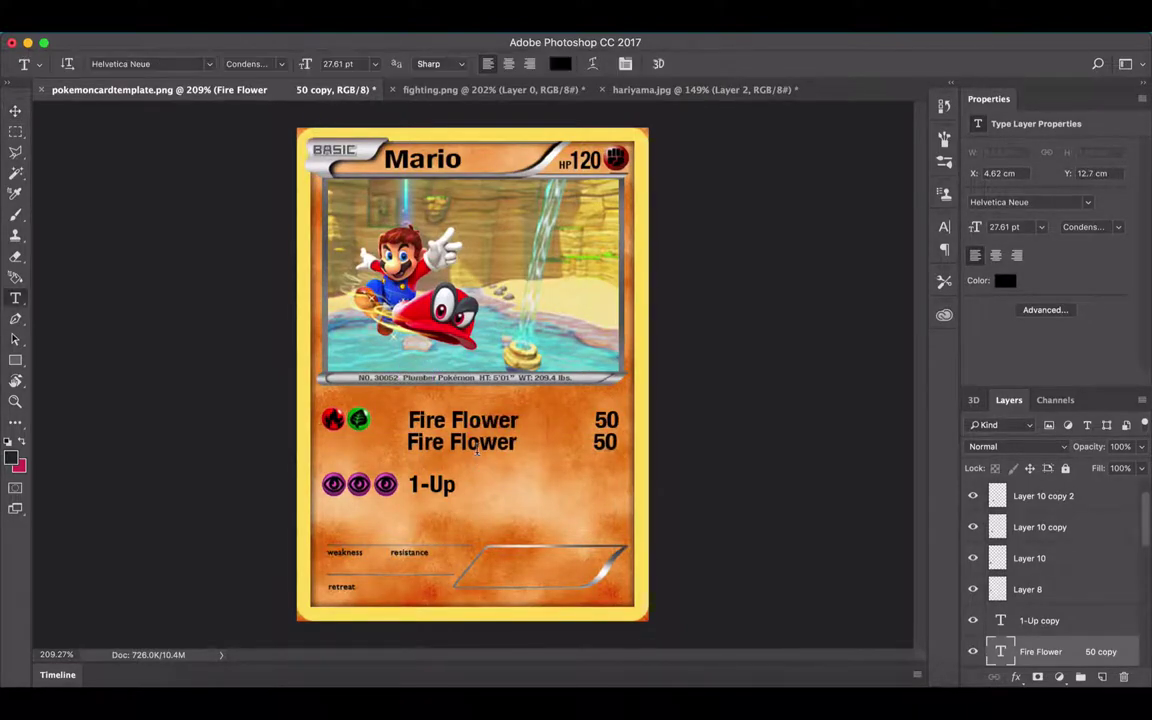
pyautogui.doubleClick(477, 449)
pyautogui.tripleClick(477, 449)
pyautogui.press('BackSpace')
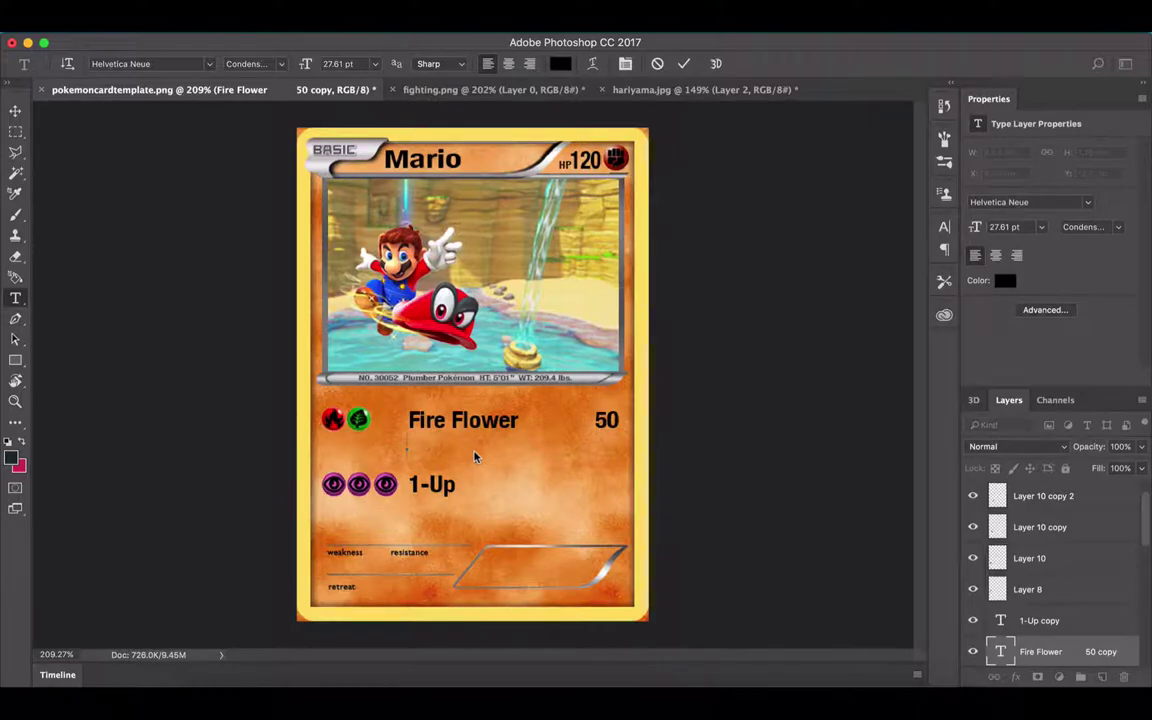
pyautogui.write('The Defending Poké')
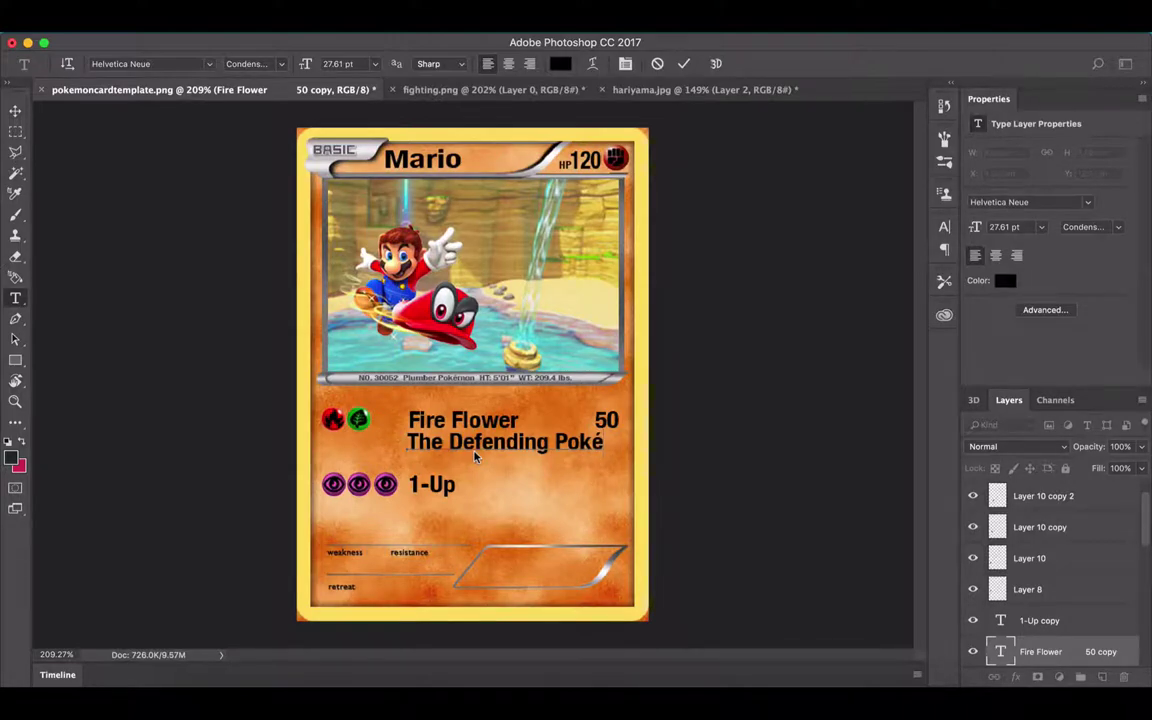
pyautogui.write('mon is now burned.')
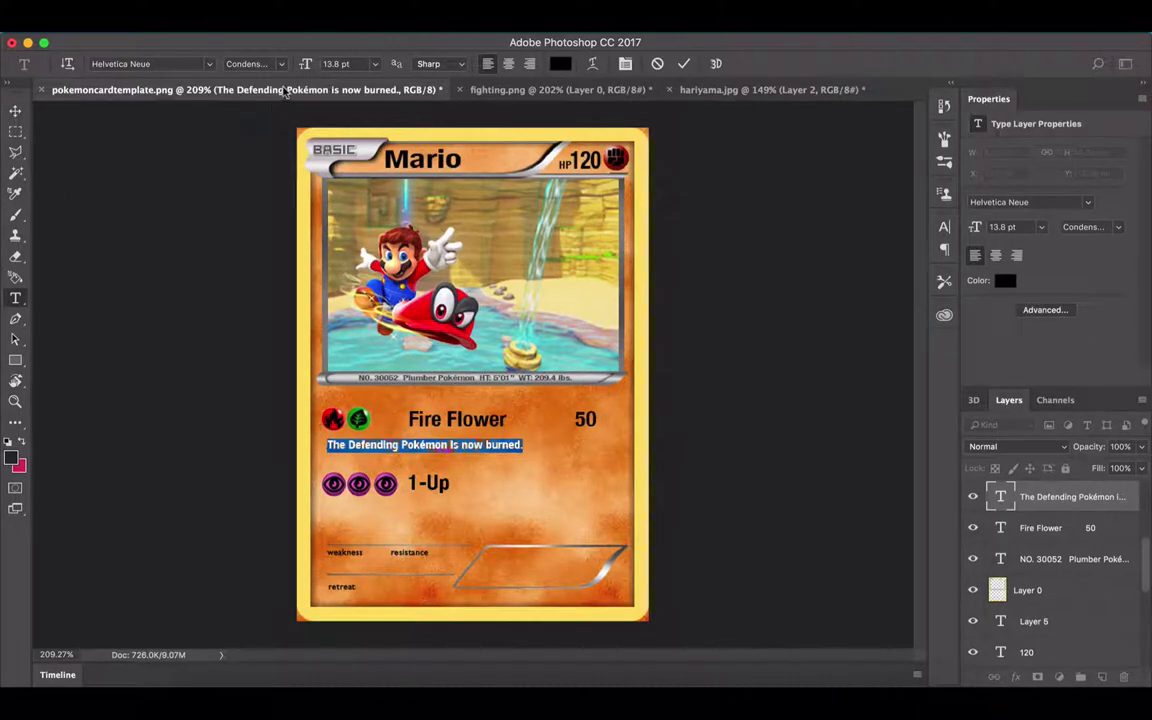
pyautogui.click(258, 64)
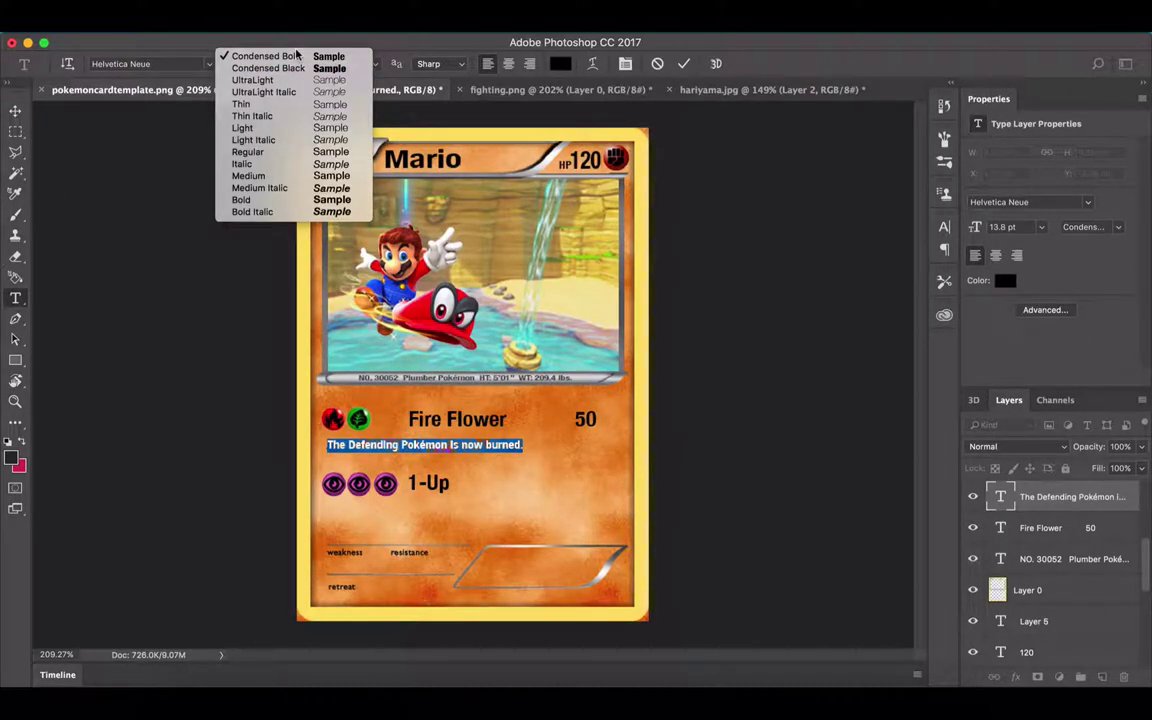
pyautogui.click(308, 177)
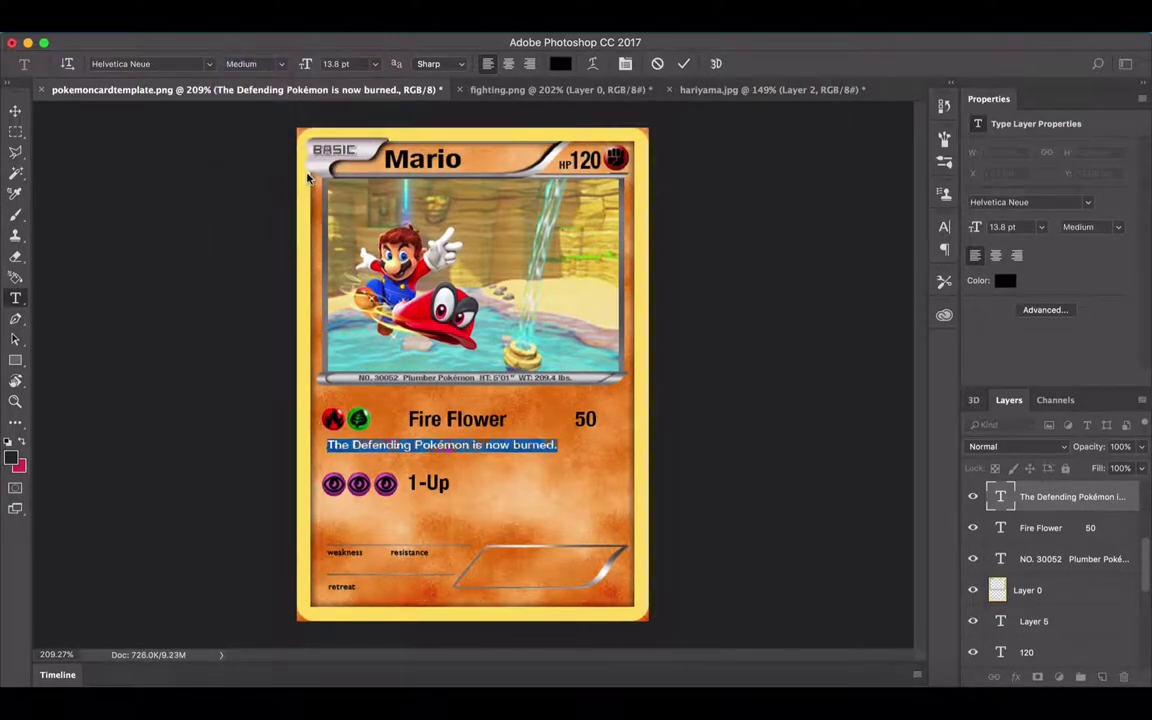
# Step: Narrow the attack description horizontally with Free Transform
pyautogui.click(16, 110)
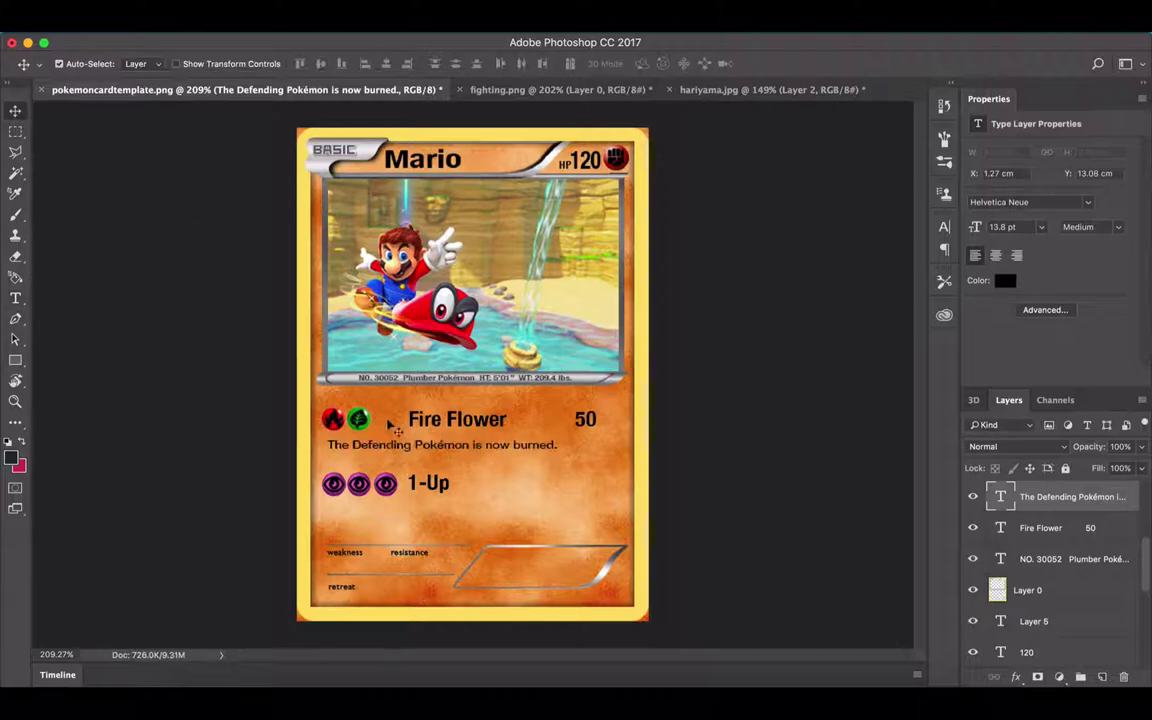
pyautogui.press('super+t')
pyautogui.moveTo(559, 445); pyautogui.dragTo(452, 513)
# Step: Apply the narrower description width and select the third psychic energy symbol
pyautogui.press('Return')
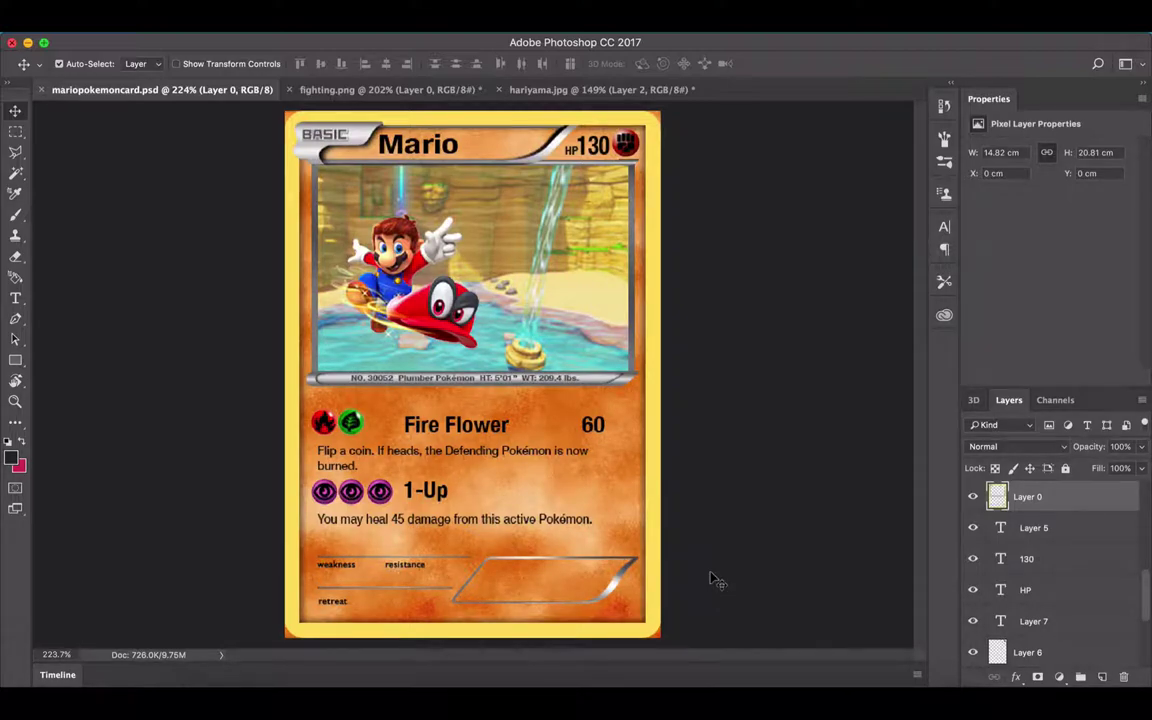
pyautogui.click(440, 541)
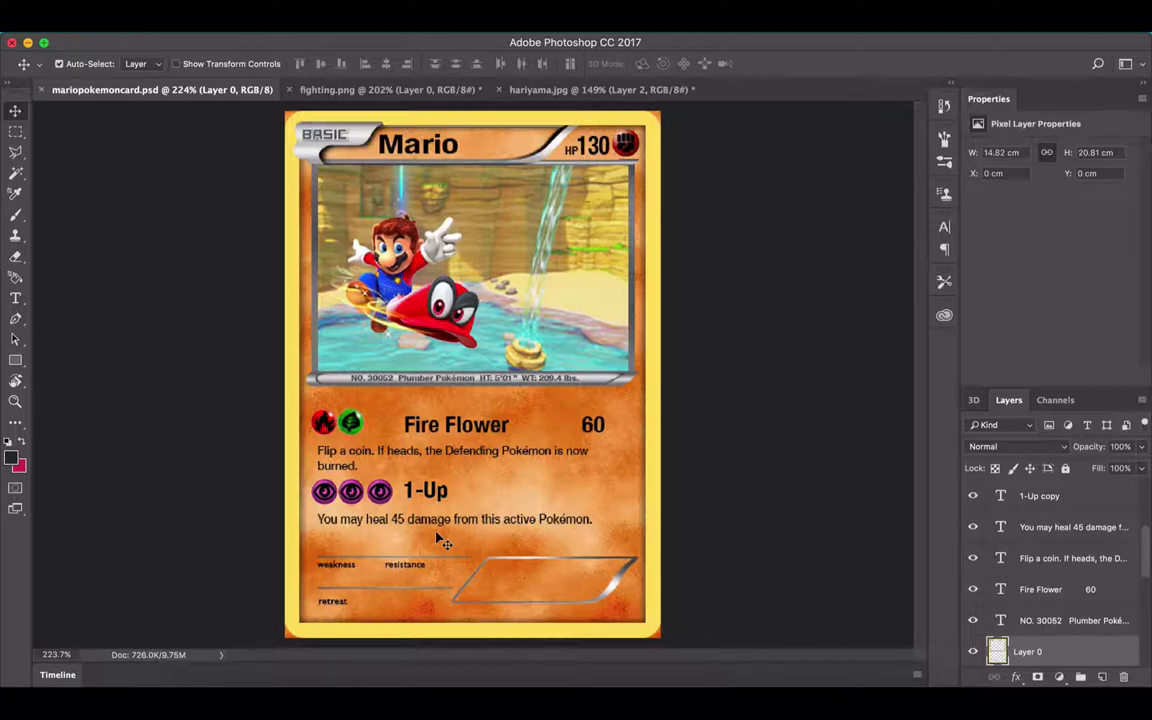
pyautogui.click(383, 503)
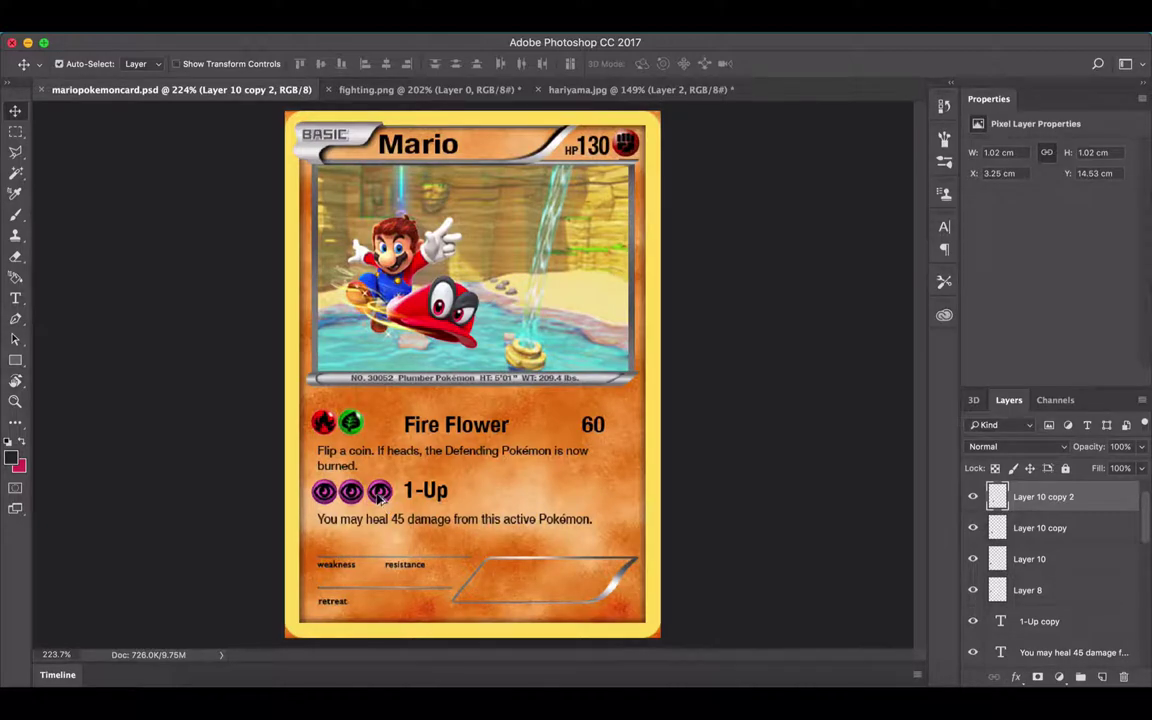
# Step: Duplicate the energy symbol down to the weakness row and shrink it to fit there
pyautogui.moveTo(381, 500); pyautogui.dragTo(360, 568)
pyautogui.hotkey('ctrl', 't')
pyautogui.scroll(10, 350, 575)
pyautogui.scroll(-3, 350, 575)
pyautogui.moveTo(229, 473); pyautogui.dragTo(148, 456)
pyautogui.moveTo(178, 412); pyautogui.dragTo(150, 455)
pyautogui.press('Return')
pyautogui.scroll(-5, 390, 415)
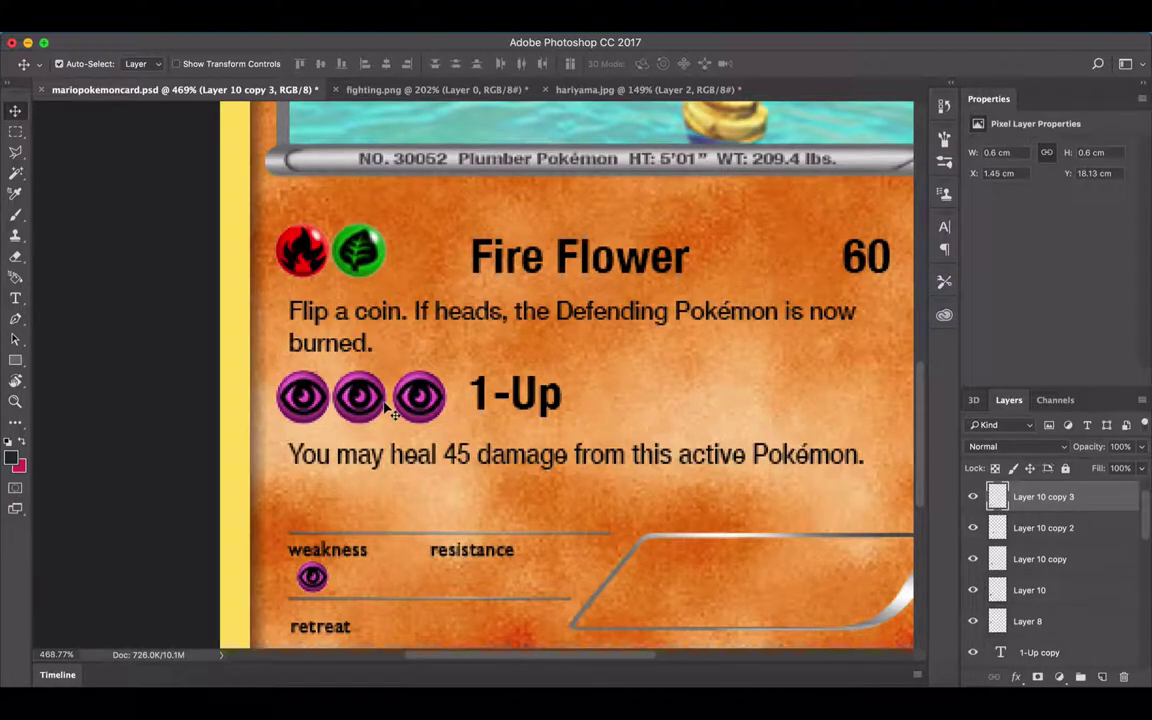
# Step: Add the text 'x2' beside the weakness symbol, correcting the mistyped 'X3'
pyautogui.press('t')
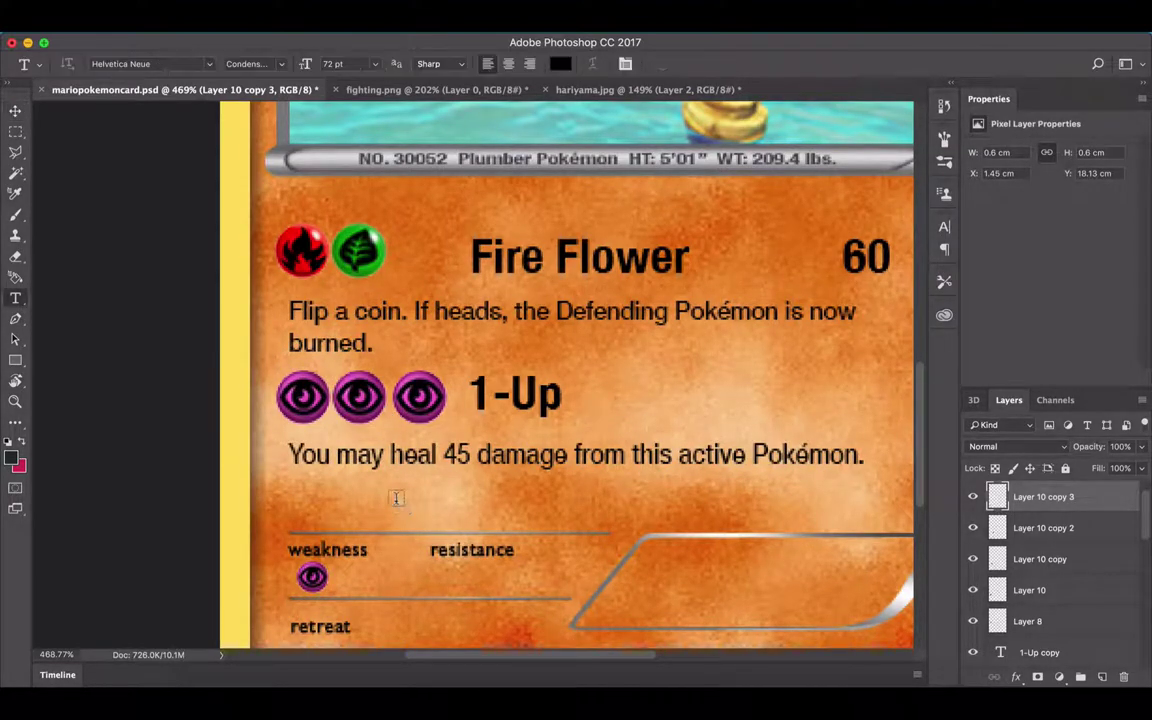
pyautogui.click(341, 578)
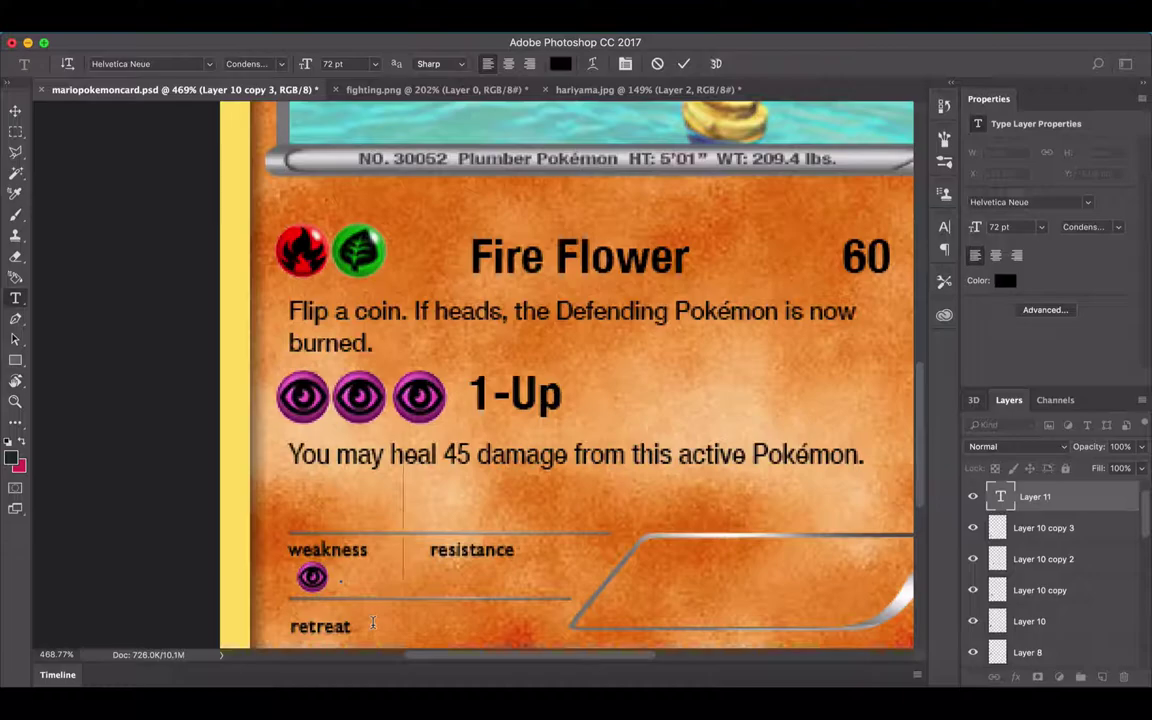
pyautogui.write('X3')
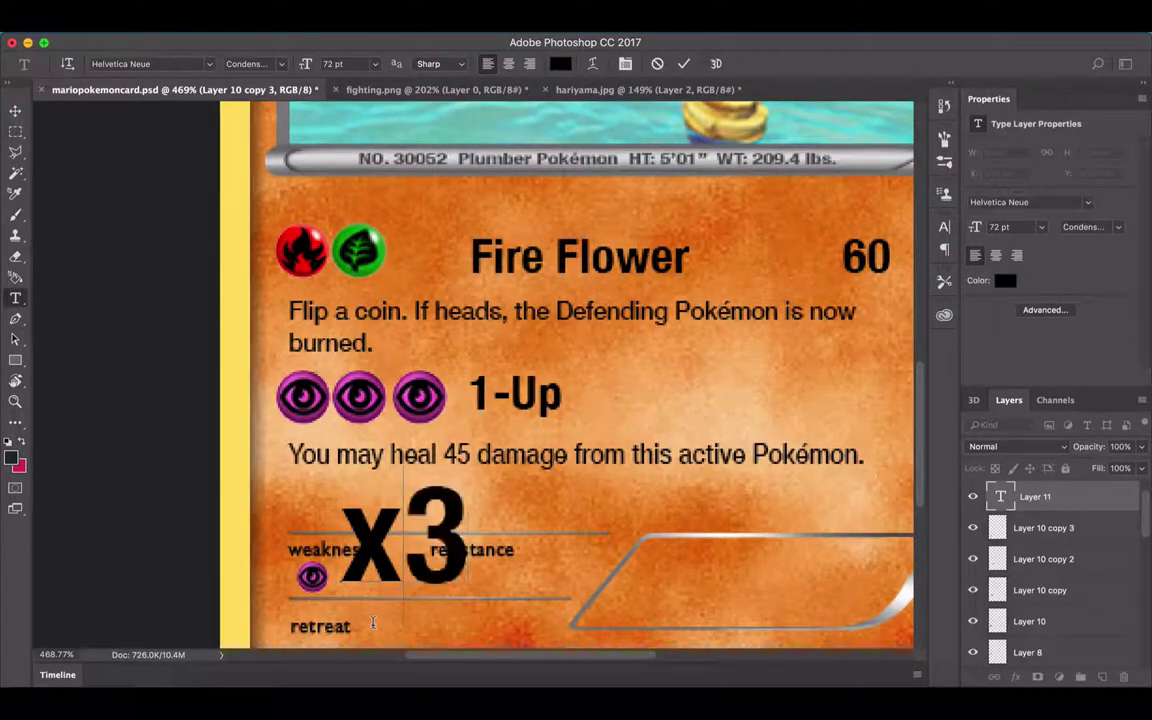
pyautogui.press('BackSpace')
pyautogui.write('2')
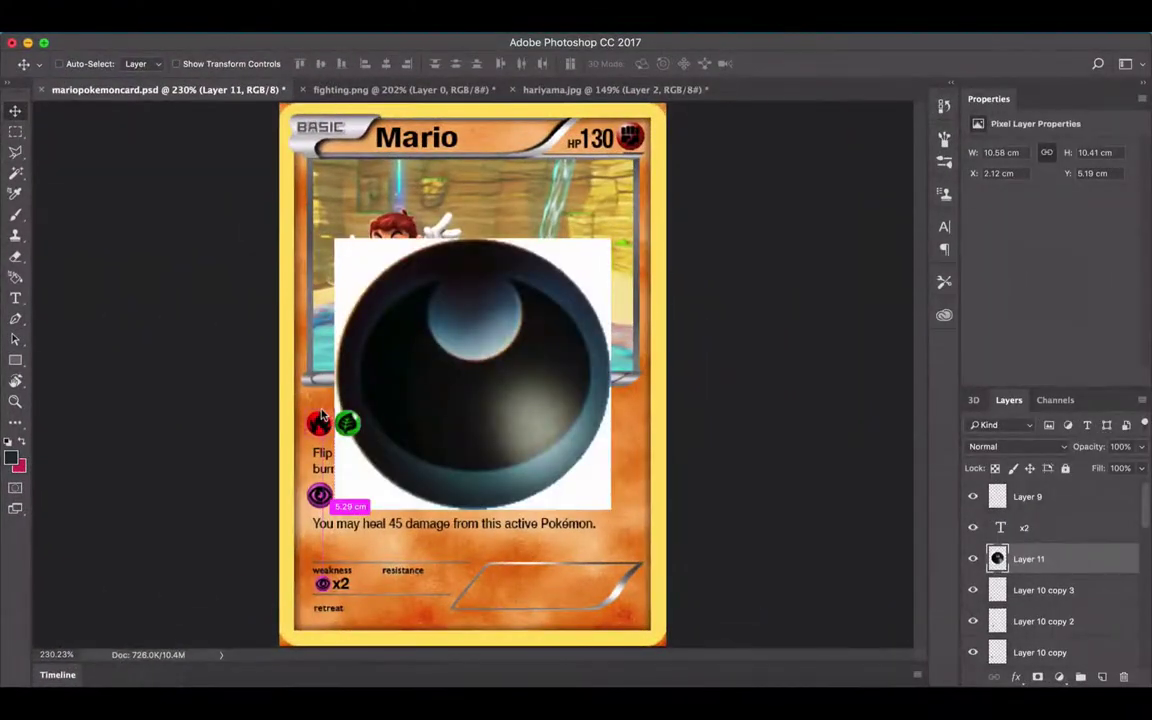
pyautogui.moveTo(321, 415); pyautogui.dragTo(321, 417)
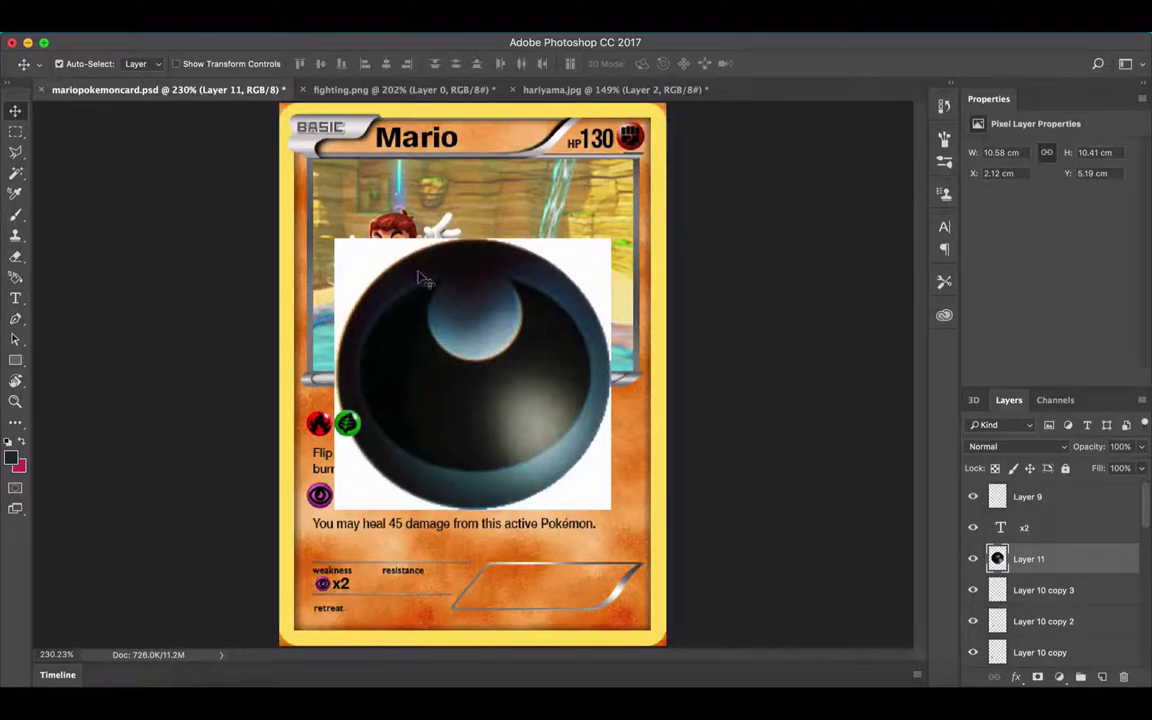
# Step: Remove the white background around the dark circle image with the Magic Wand
pyautogui.moveTo(442, 301); pyautogui.dragTo(505, 345)
pyautogui.press('w')
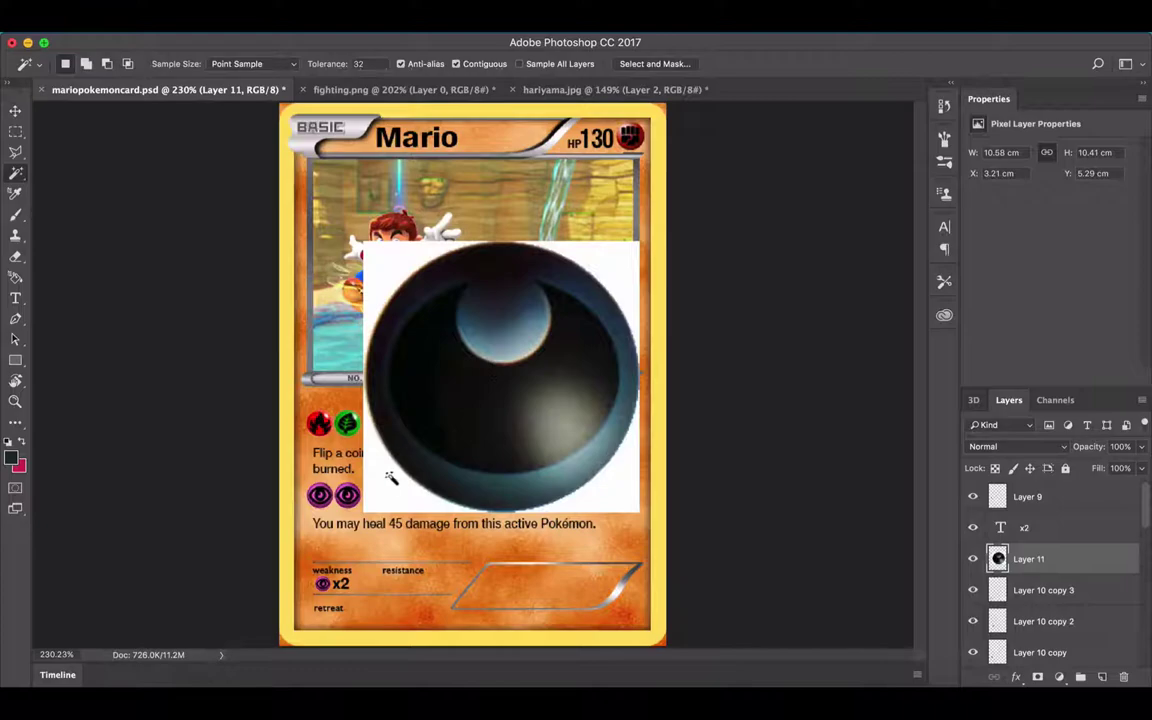
pyautogui.click(405, 482)
pyautogui.press('Delete')
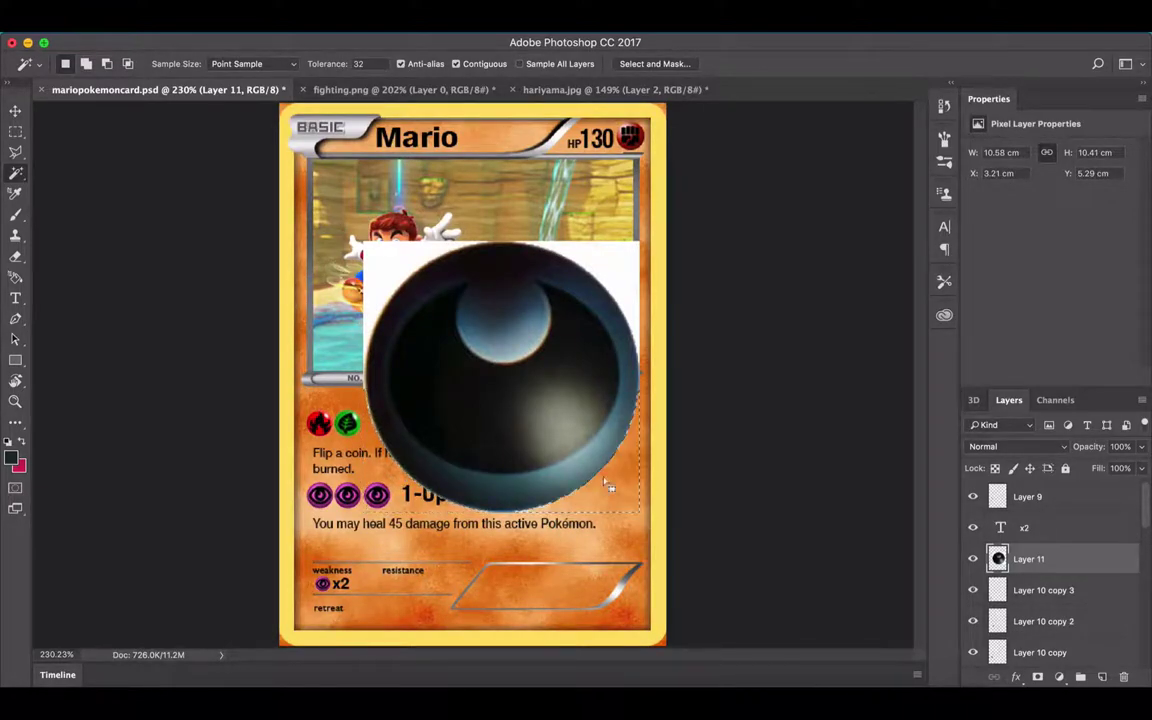
pyautogui.click(595, 255)
pyautogui.press('Delete')
pyautogui.click(366, 250)
pyautogui.press('Delete')
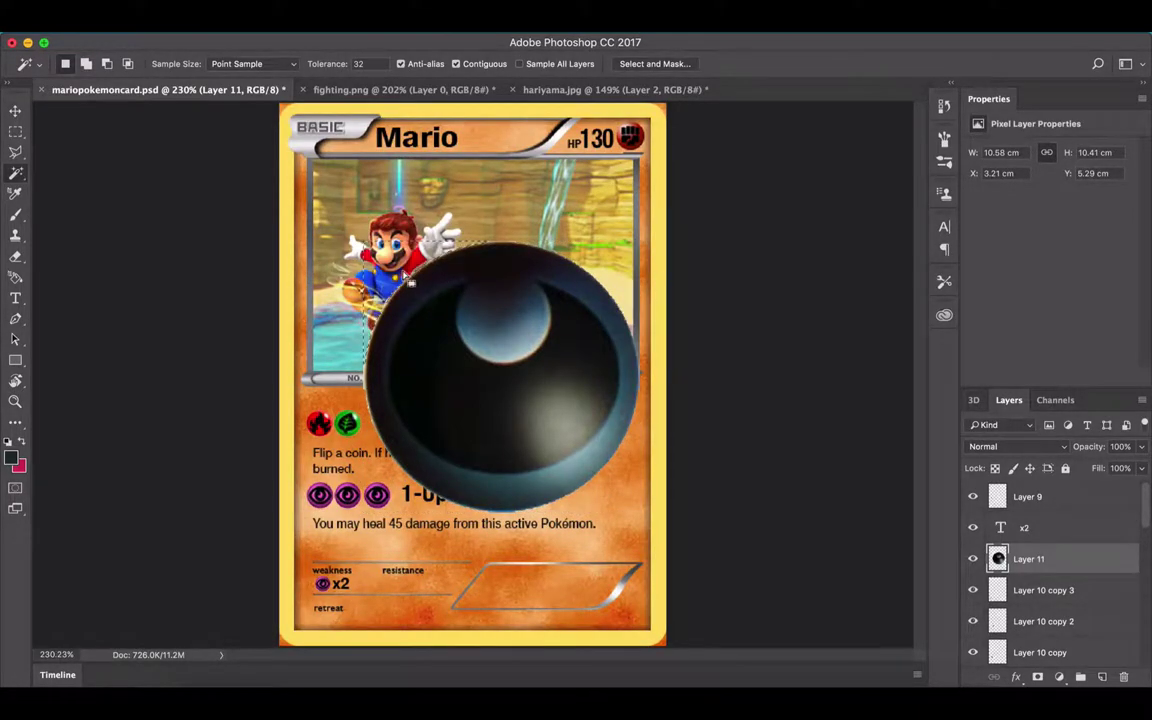
# Step: Shrink the dark circle to a small icon and place it at the resistance row
pyautogui.press('v')
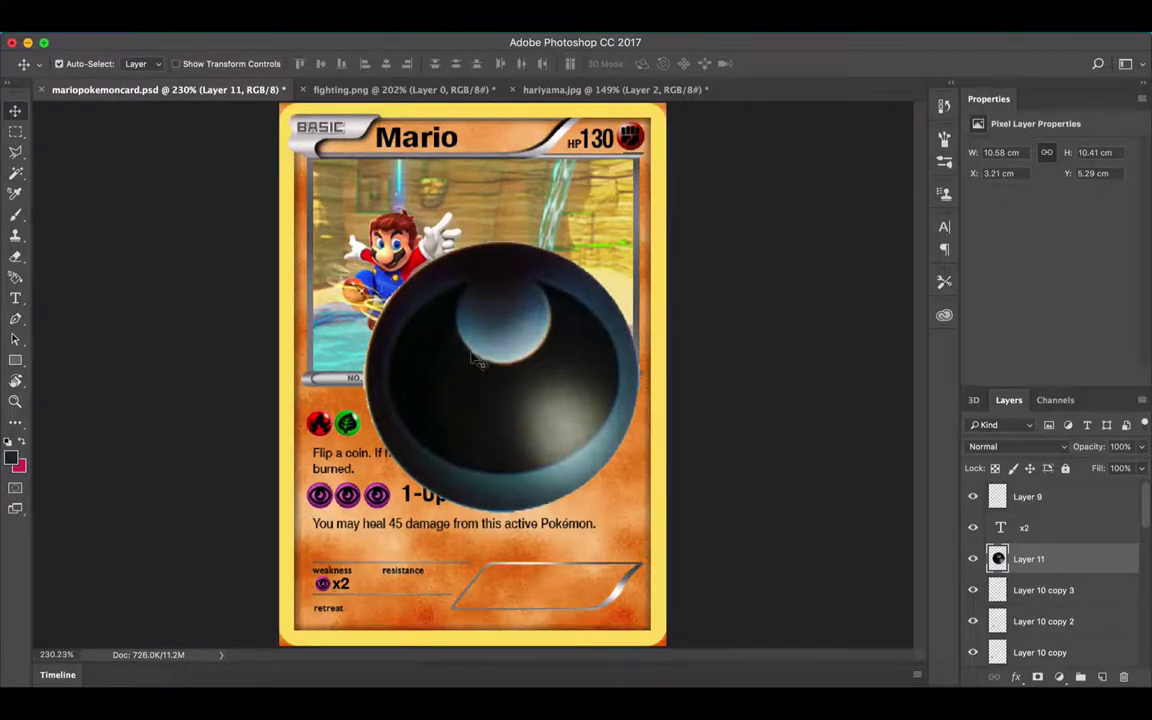
pyautogui.press('super+t')
pyautogui.moveTo(632, 254); pyautogui.dragTo(403, 472)
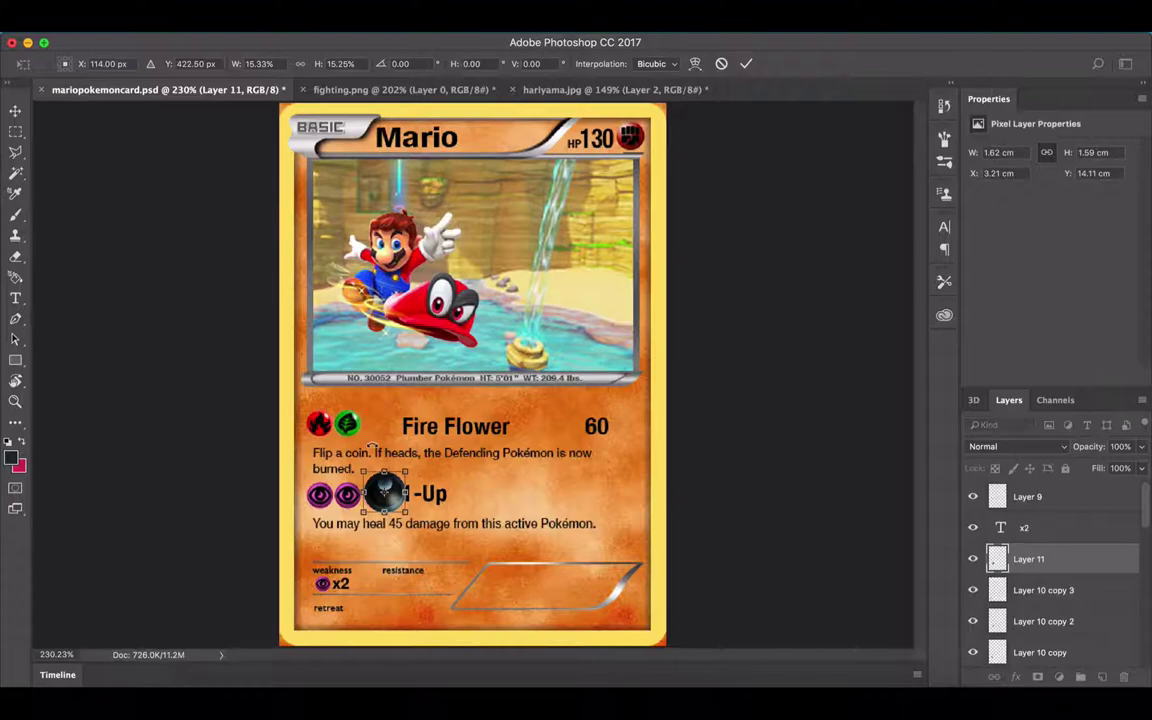
pyautogui.press('Return')
pyautogui.moveTo(386, 546); pyautogui.dragTo(411, 619)
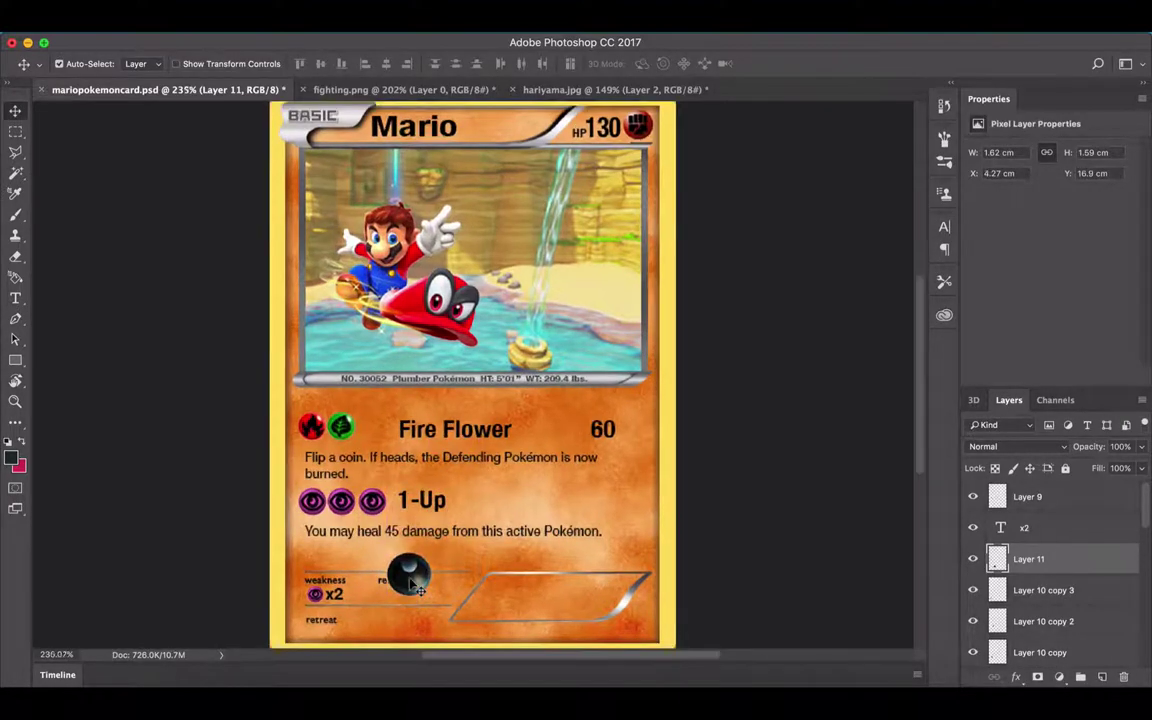
pyautogui.scroll(3, 411, 600)
pyautogui.hotkey('ctrl', 't')
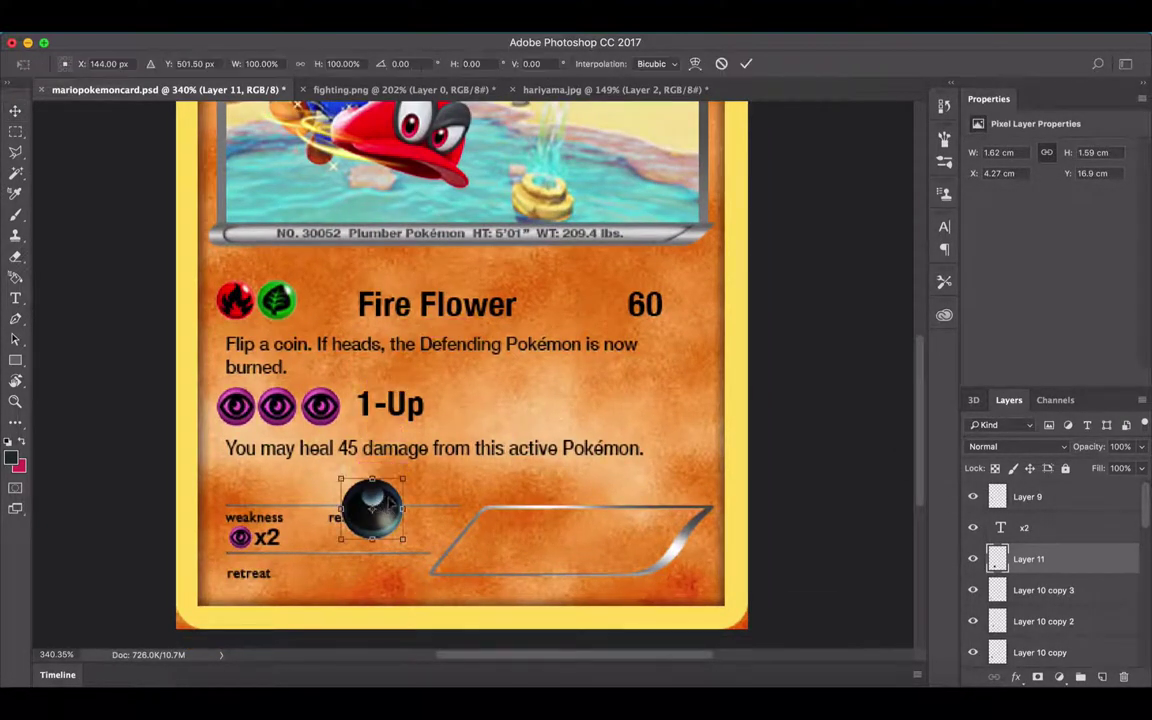
pyautogui.moveTo(403, 481); pyautogui.dragTo(365, 548)
pyautogui.press('Return')
# Step: Fine-tune the resistance circle's size and position under the resistance label
pyautogui.press('super+t')
pyautogui.scroll(5, 365, 456)
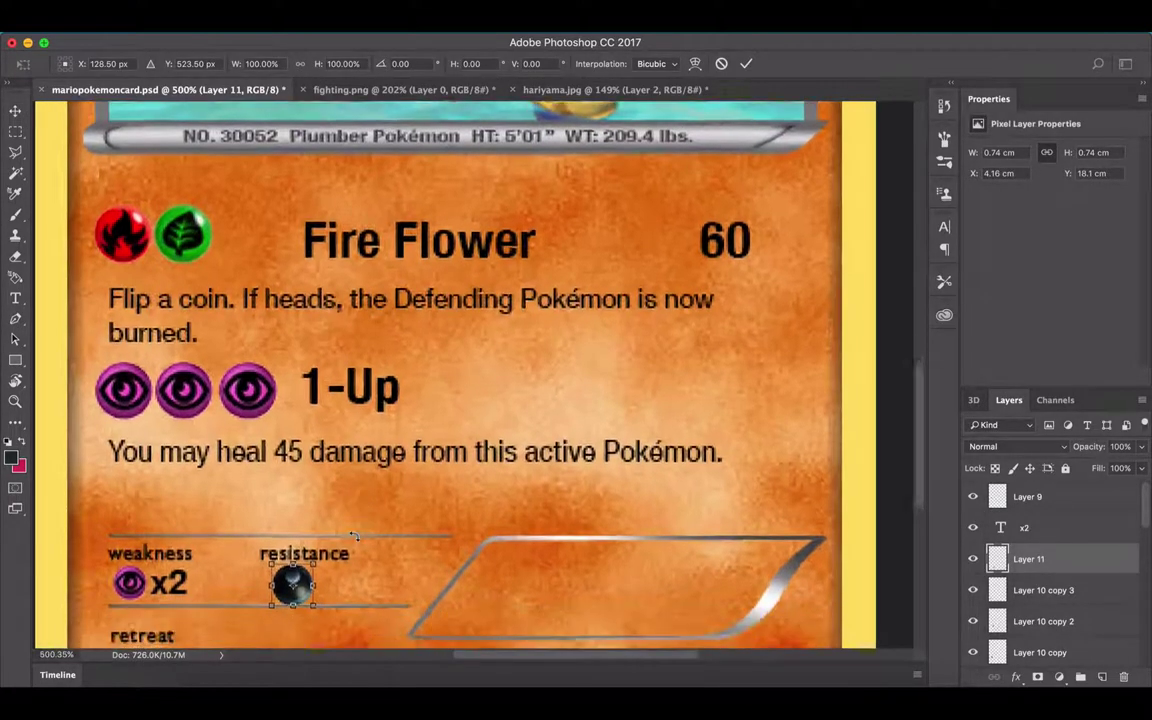
pyautogui.moveTo(326, 408); pyautogui.dragTo(321, 433)
pyautogui.press('Return')
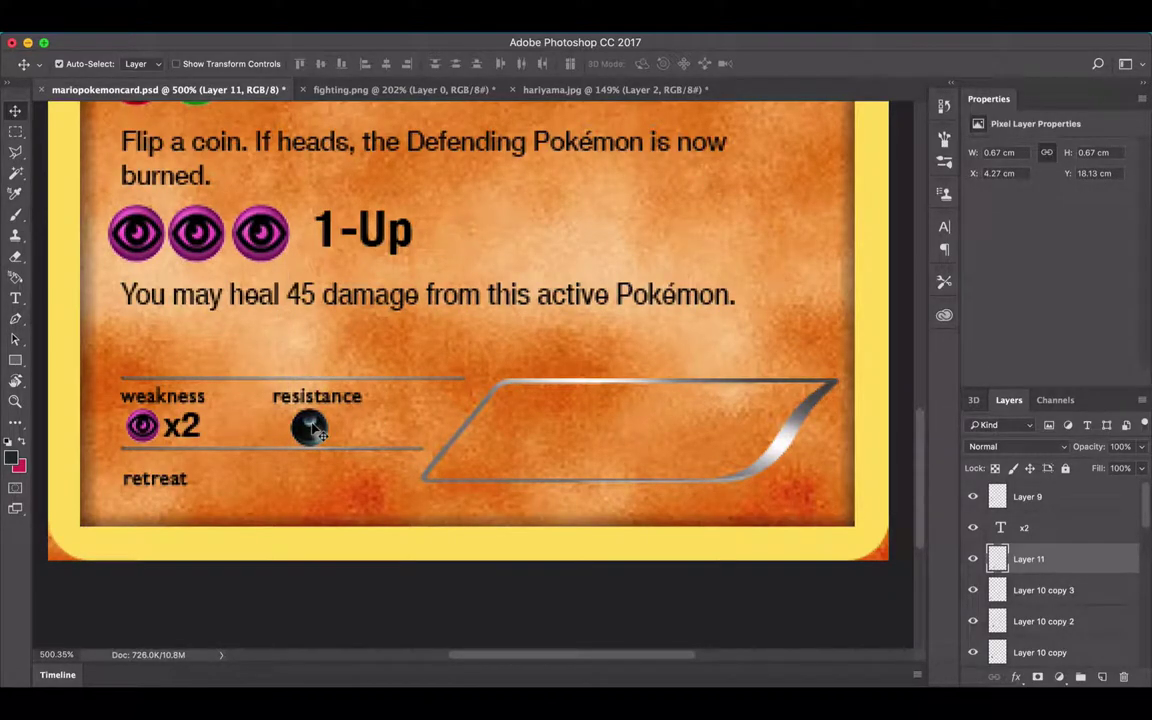
pyautogui.press('super+t')
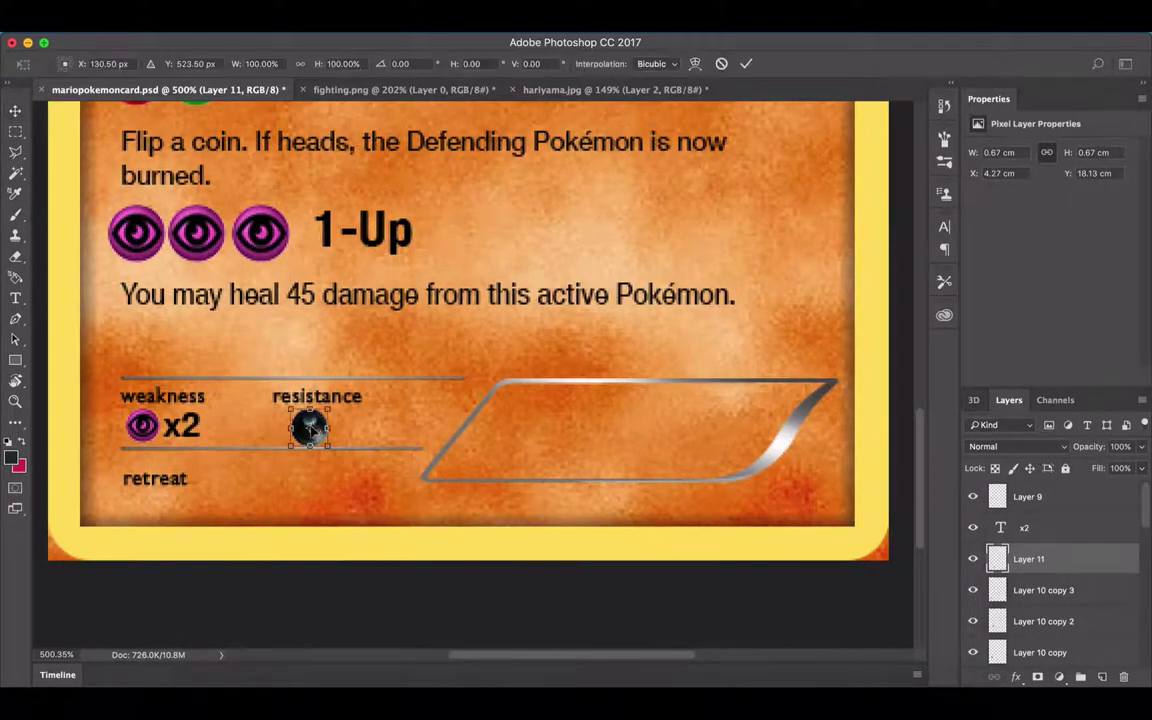
pyautogui.moveTo(306, 428); pyautogui.dragTo(314, 427)
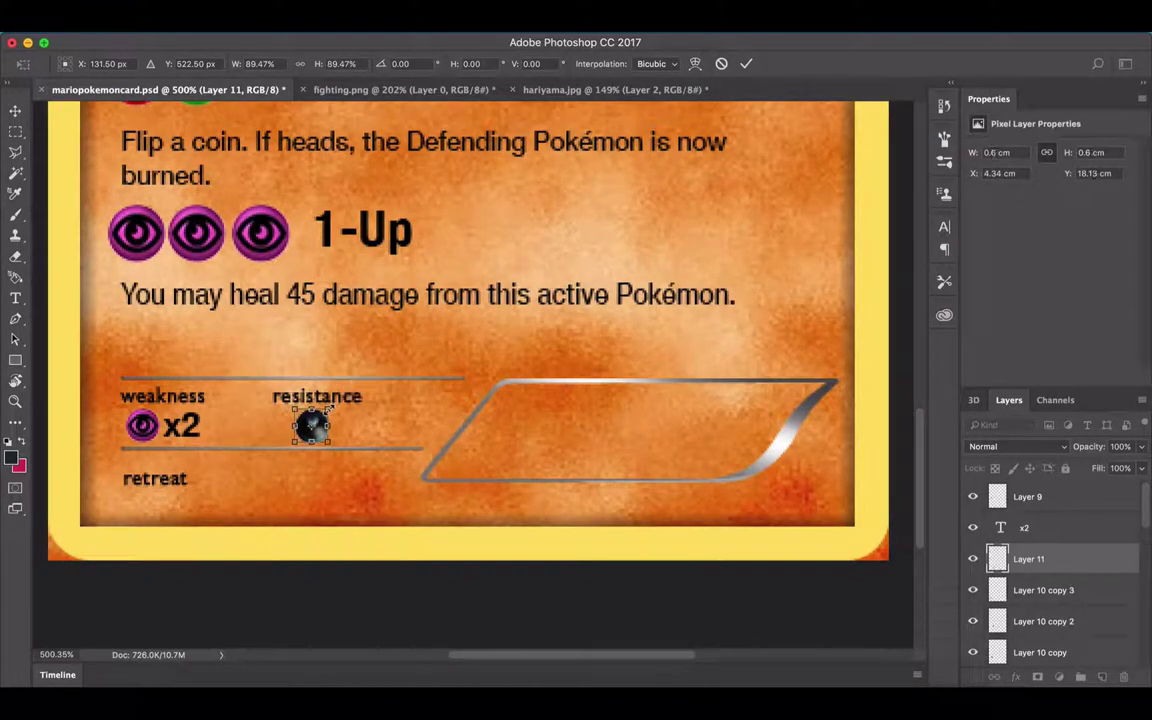
pyautogui.press('Return')
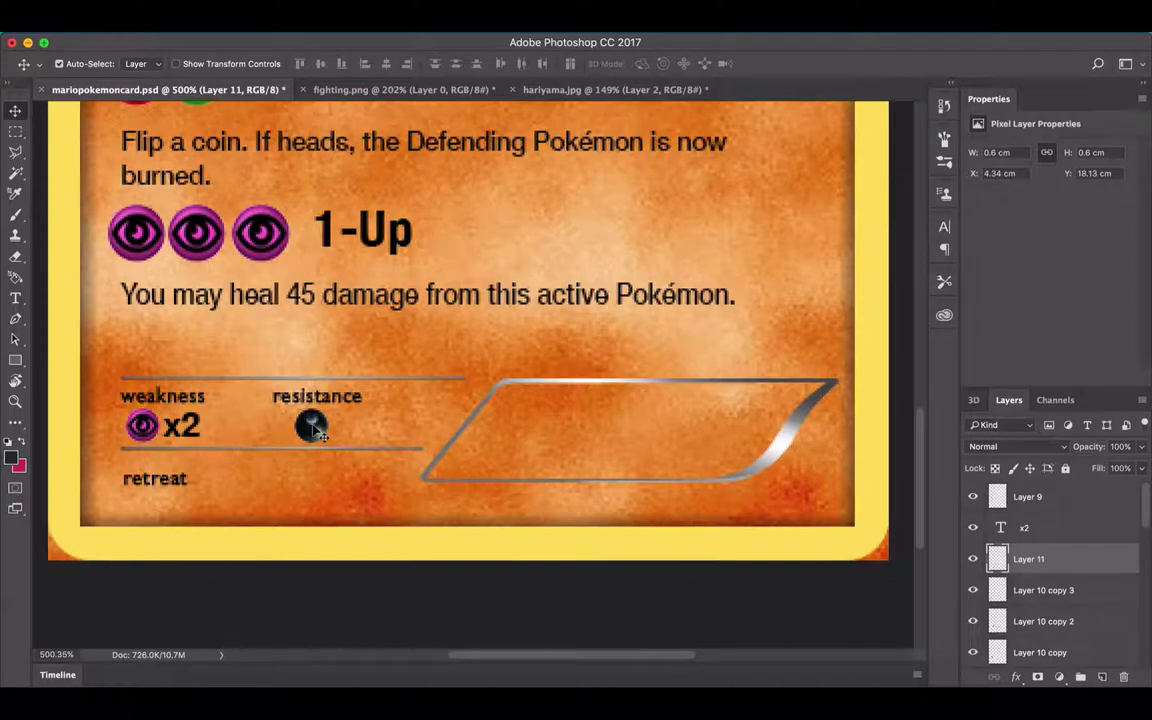
pyautogui.moveTo(312, 426); pyautogui.dragTo(303, 430)
# Step: Select the x2 text layer beside the weakness symbol
pyautogui.scroll(-5, 598, 297)
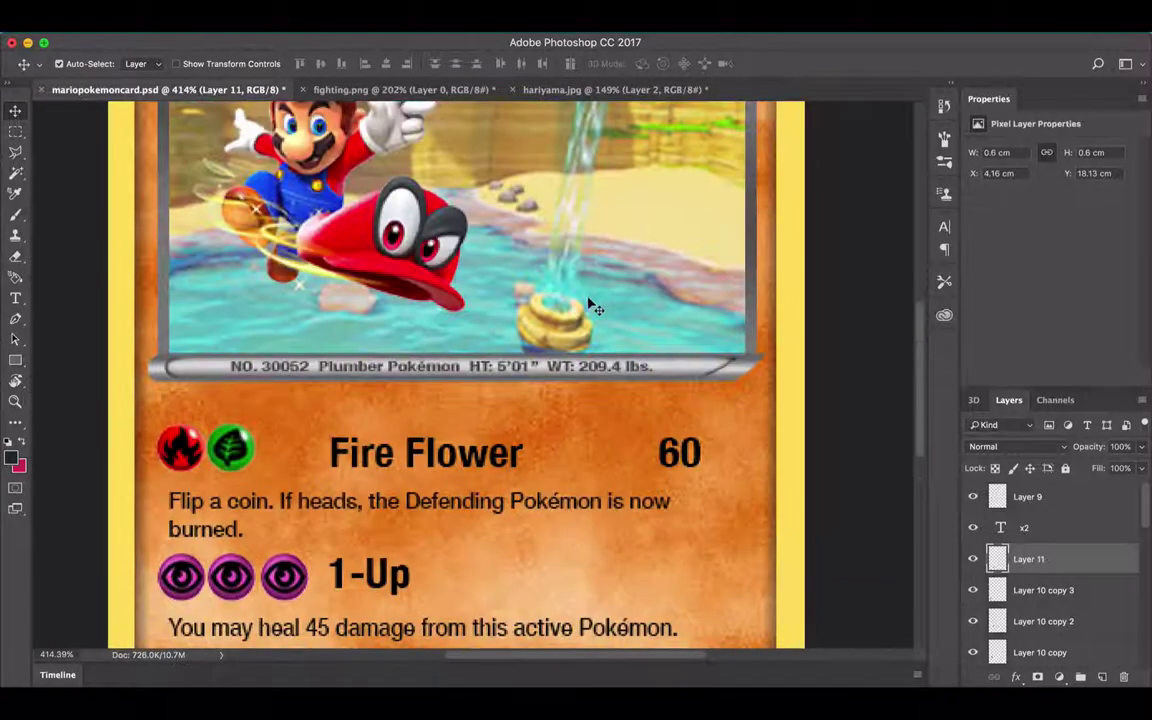
pyautogui.scroll(-1, 578, 353)
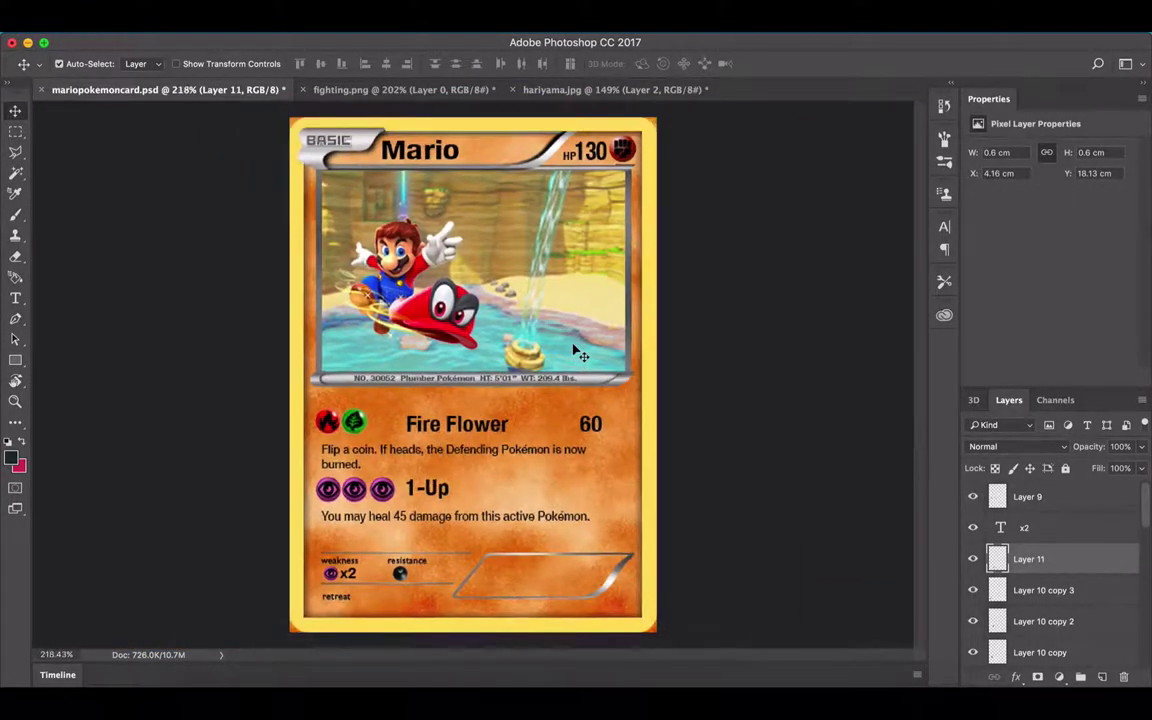
pyautogui.scroll(-1, 432, 510)
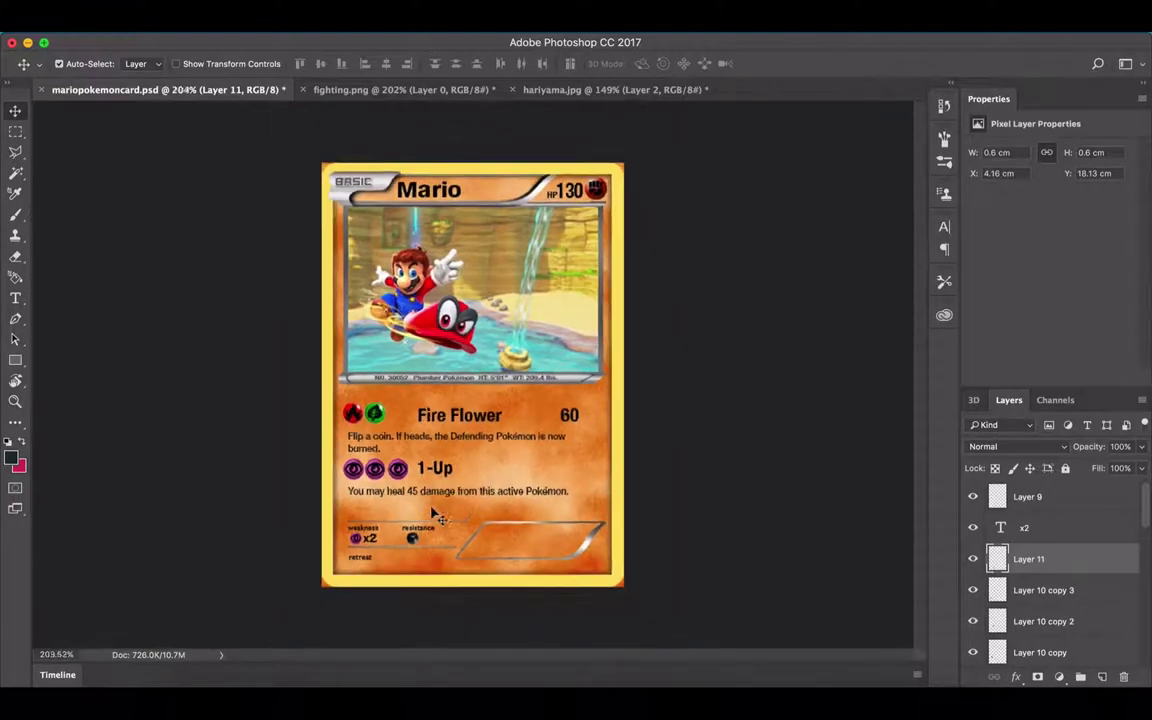
pyautogui.scroll(3, 432, 510)
pyautogui.scroll(2, 432, 507)
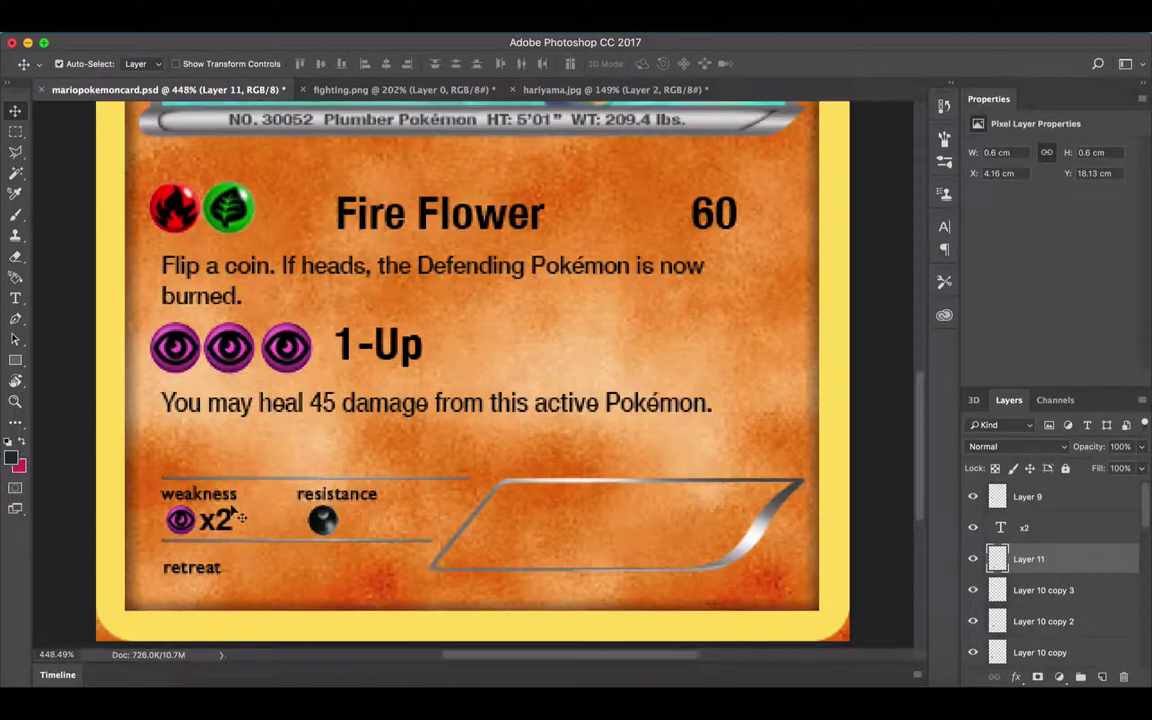
pyautogui.click(231, 516)
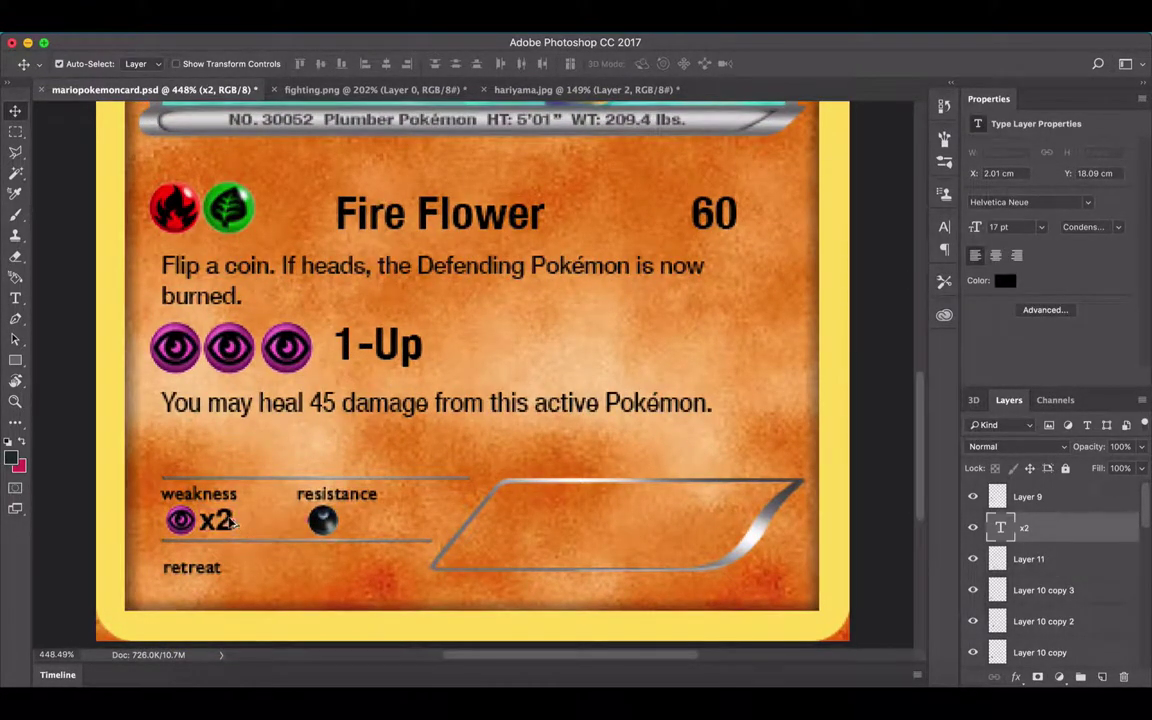
# Step: Duplicate the x2 text and place the copy beside the resistance symbol
pyautogui.moveTo(237, 528); pyautogui.dragTo(278, 513)
pyautogui.moveTo(278, 513); pyautogui.dragTo(390, 520)
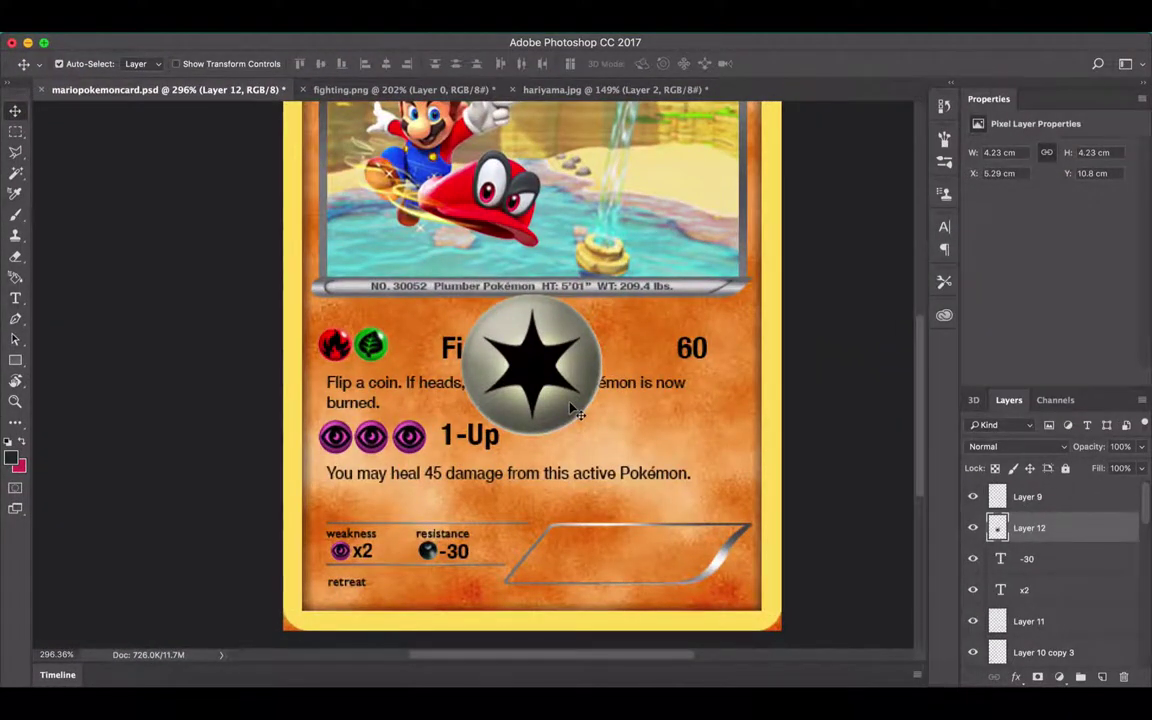
# Step: Shrink the star symbol to about 30%, set it beside retreat, and space the three stars evenly
pyautogui.hotkey('ctrl', 't')
pyautogui.moveTo(602, 298); pyautogui.dragTo(355, 609)
pyautogui.press('Return')
pyautogui.scroll(3, 355, 609)
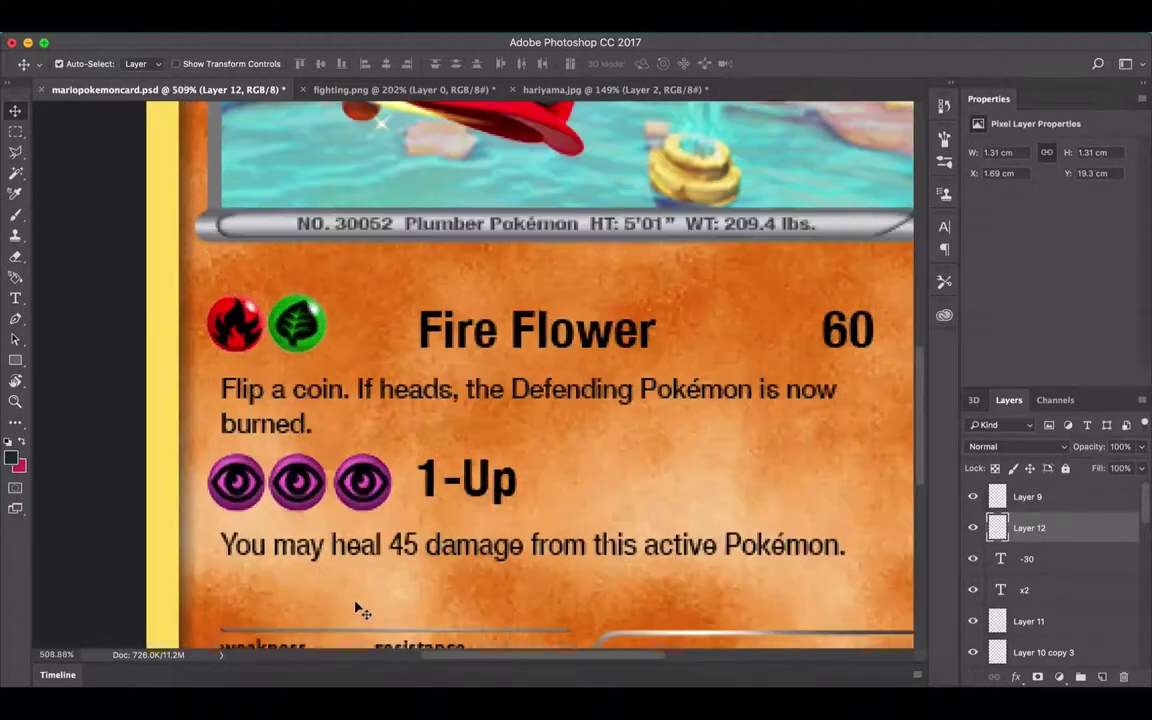
pyautogui.scroll(-5, 360, 609)
pyautogui.scroll(1, 383, 442)
pyautogui.scroll(2, 335, 397)
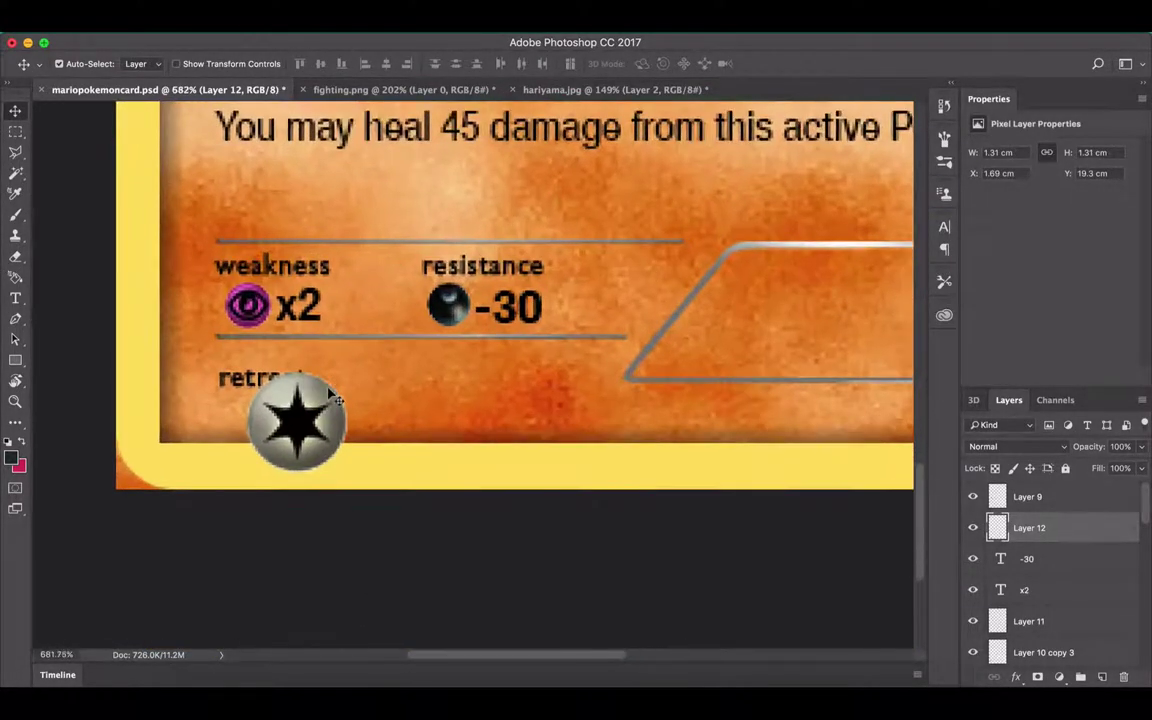
pyautogui.moveTo(336, 398); pyautogui.dragTo(411, 398)
pyautogui.hotkey('ctrl', 't')
pyautogui.press('Return')
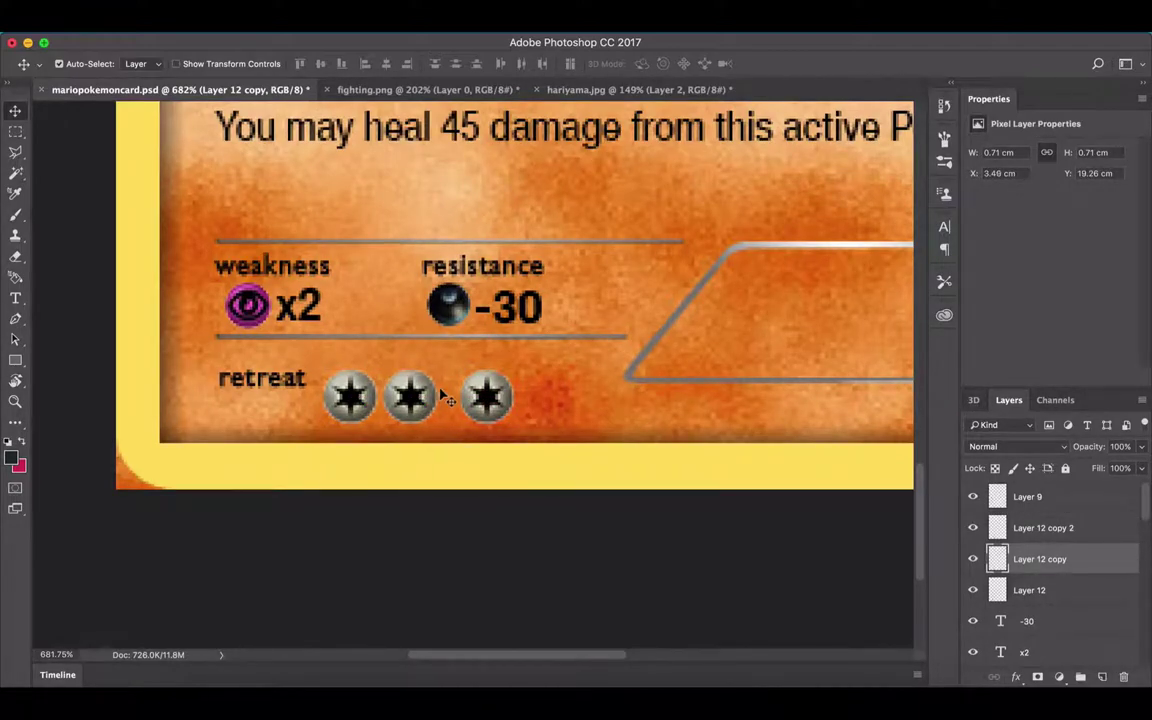
pyautogui.moveTo(483, 398); pyautogui.dragTo(457, 398)
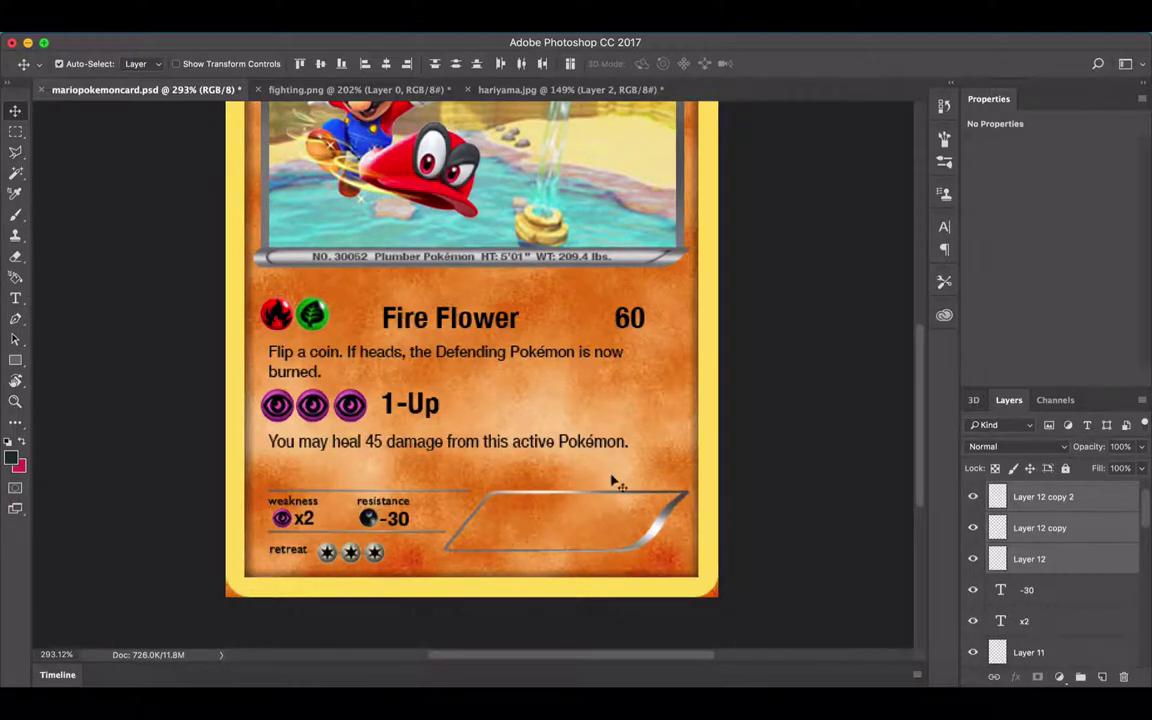
# Step: Duplicate the NO. 30052 info line, retype it as 'attacks', and move it onto the bottom box
pyautogui.click(450, 330)
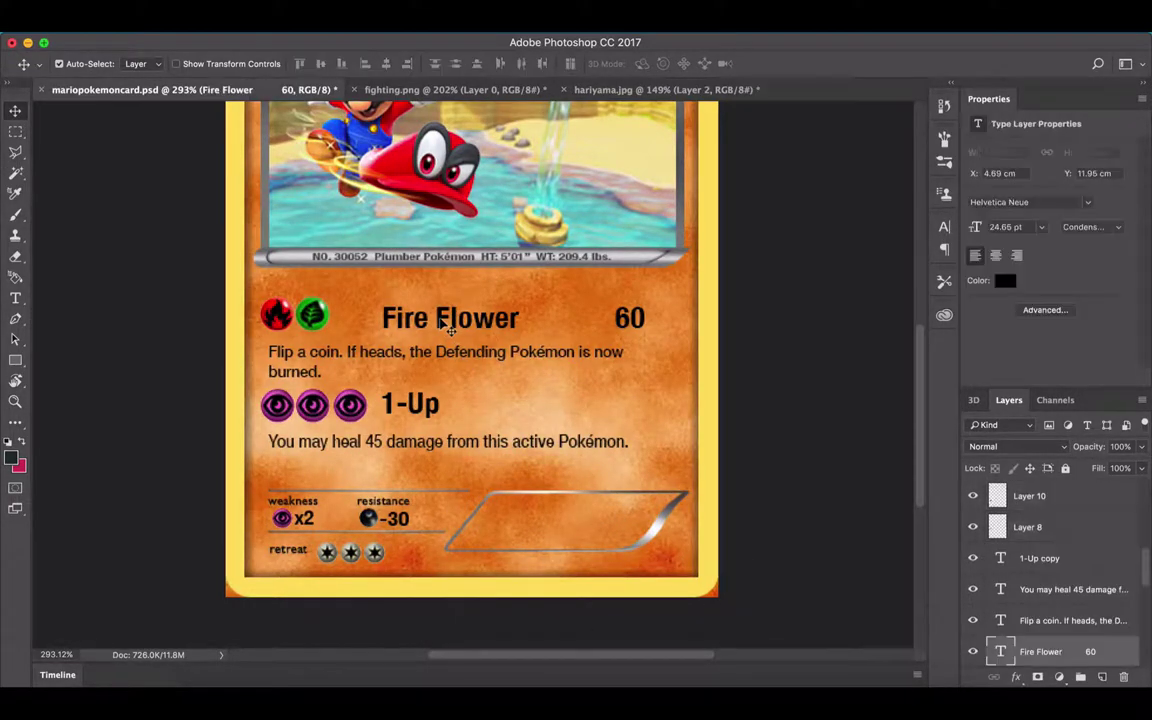
pyautogui.click(395, 262)
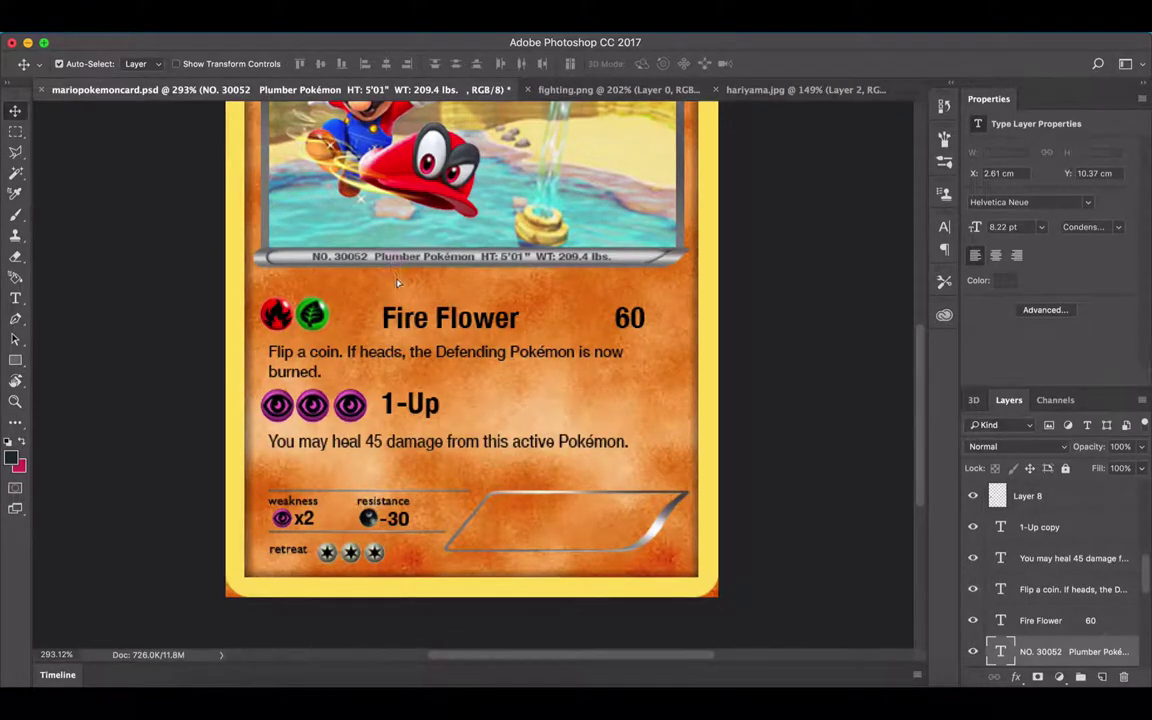
pyautogui.moveTo(395, 262)
pyautogui.mouseDown()
pyautogui.moveTo(482, 472)
pyautogui.moveTo(500, 485)
pyautogui.moveTo(461, 474)
pyautogui.mouseUp()
pyautogui.press('t')
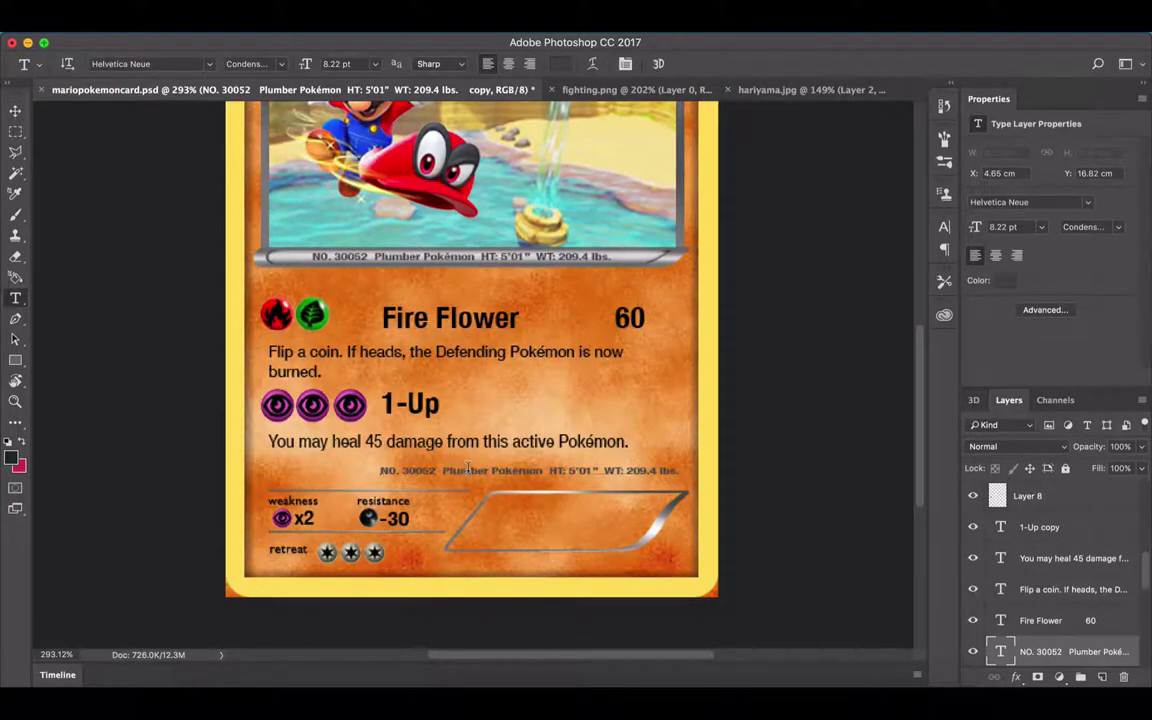
pyautogui.tripleClick(467, 470)
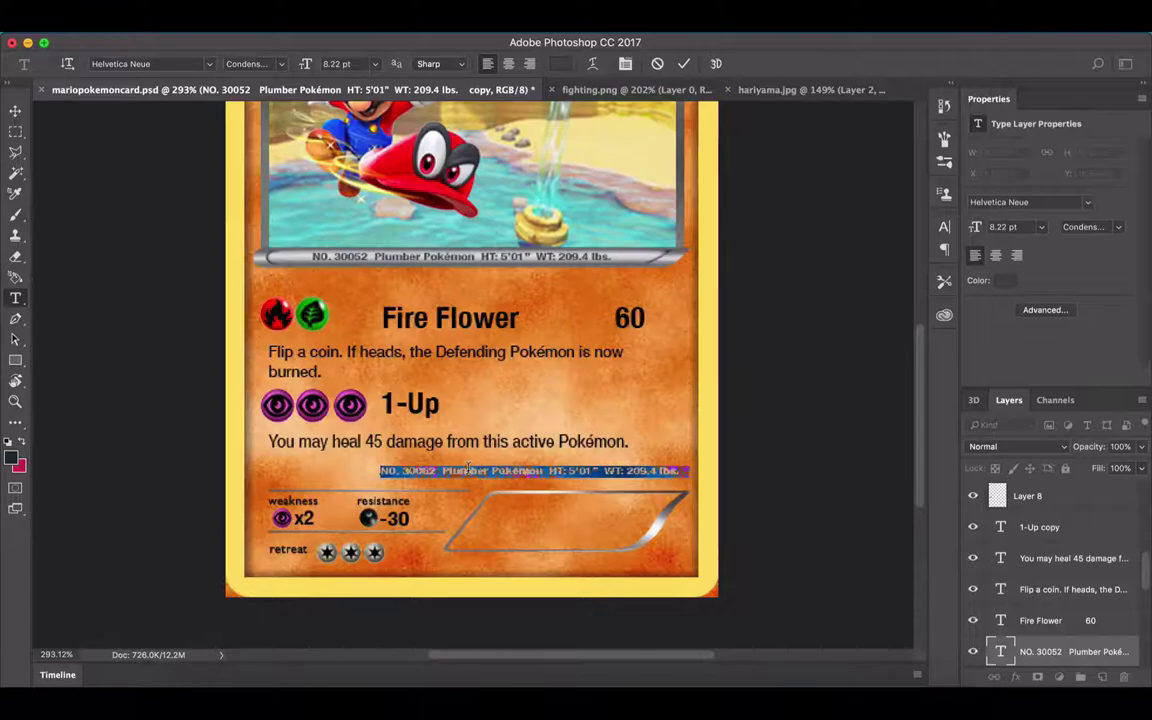
pyautogui.write('atta')
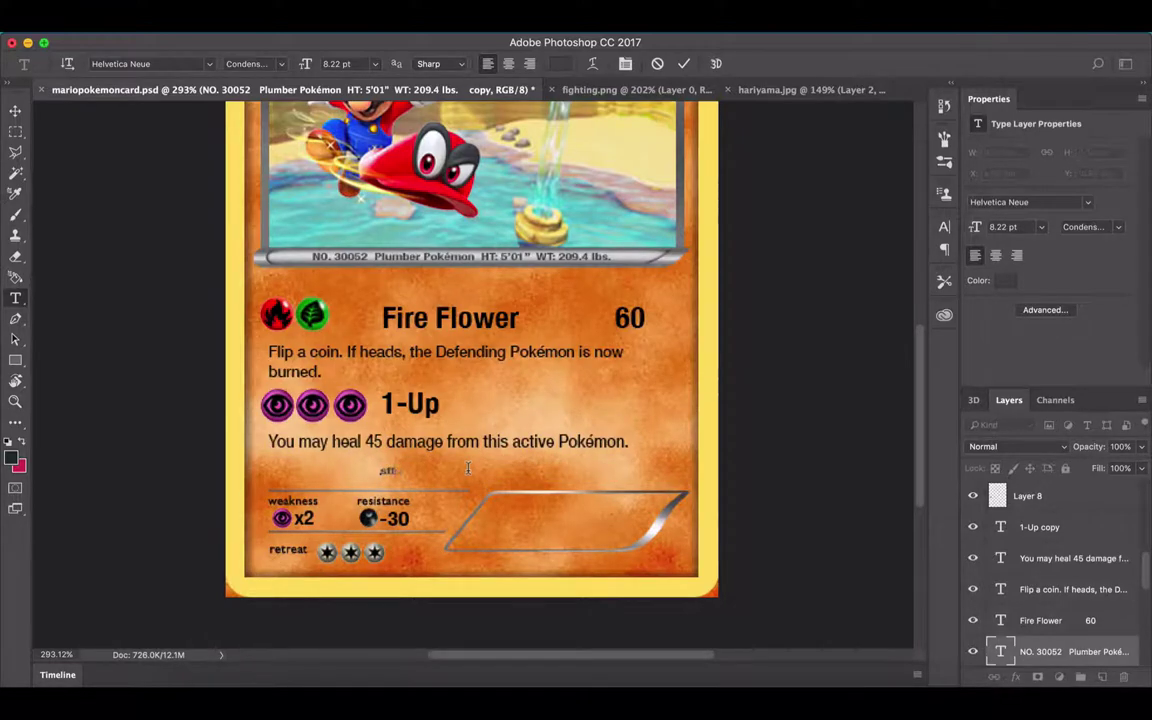
pyautogui.write('cks')
pyautogui.click(15, 110)
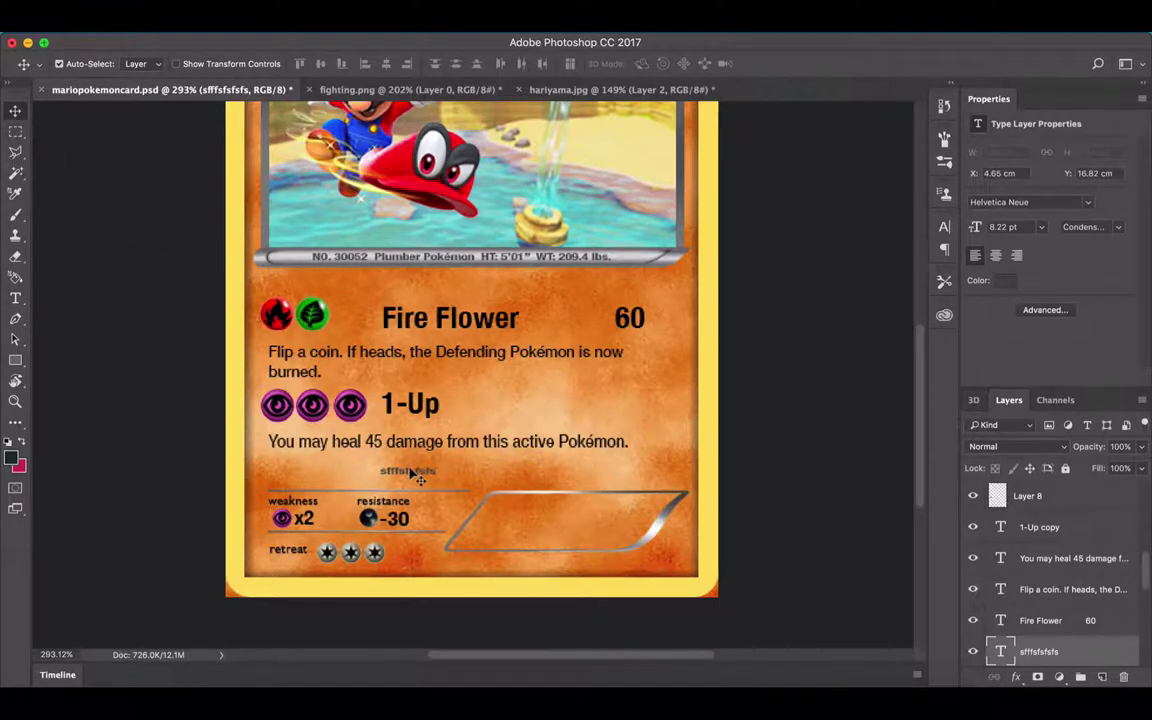
pyautogui.moveTo(412, 474); pyautogui.dragTo(527, 506)
# Step: Set the placeholder text's font to Apple Chancery, then delete its text
pyautogui.press('t')
pyautogui.scroll(2, 527, 506)
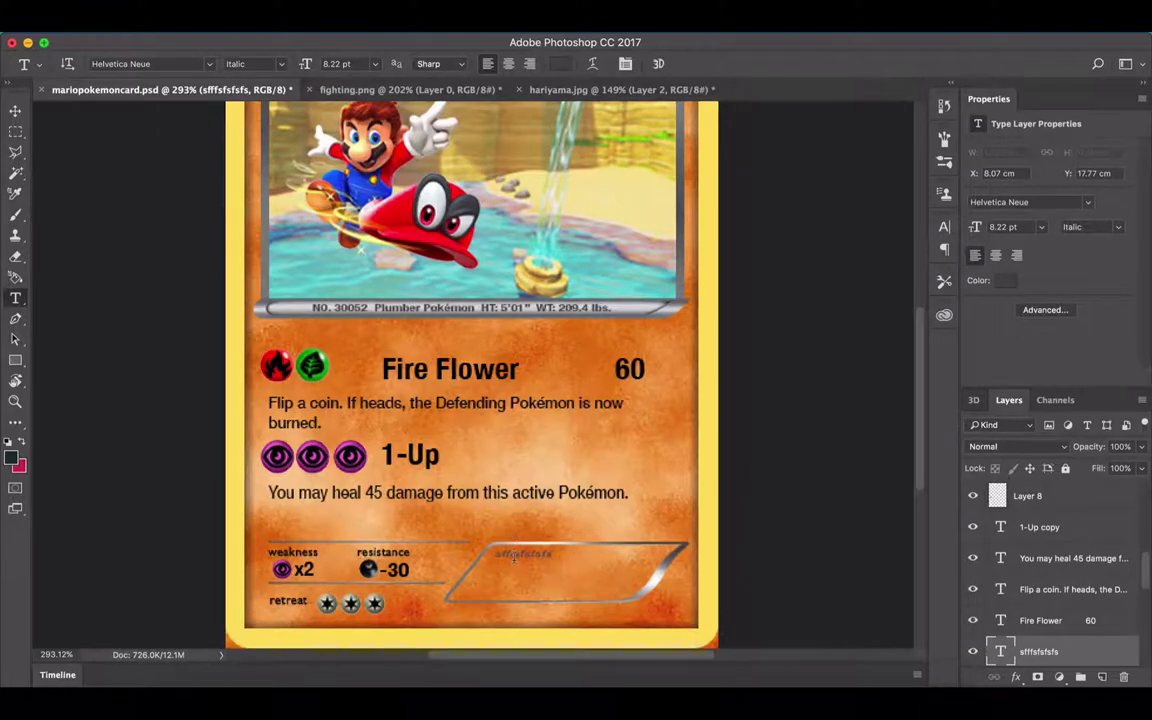
pyautogui.doubleClick(514, 556)
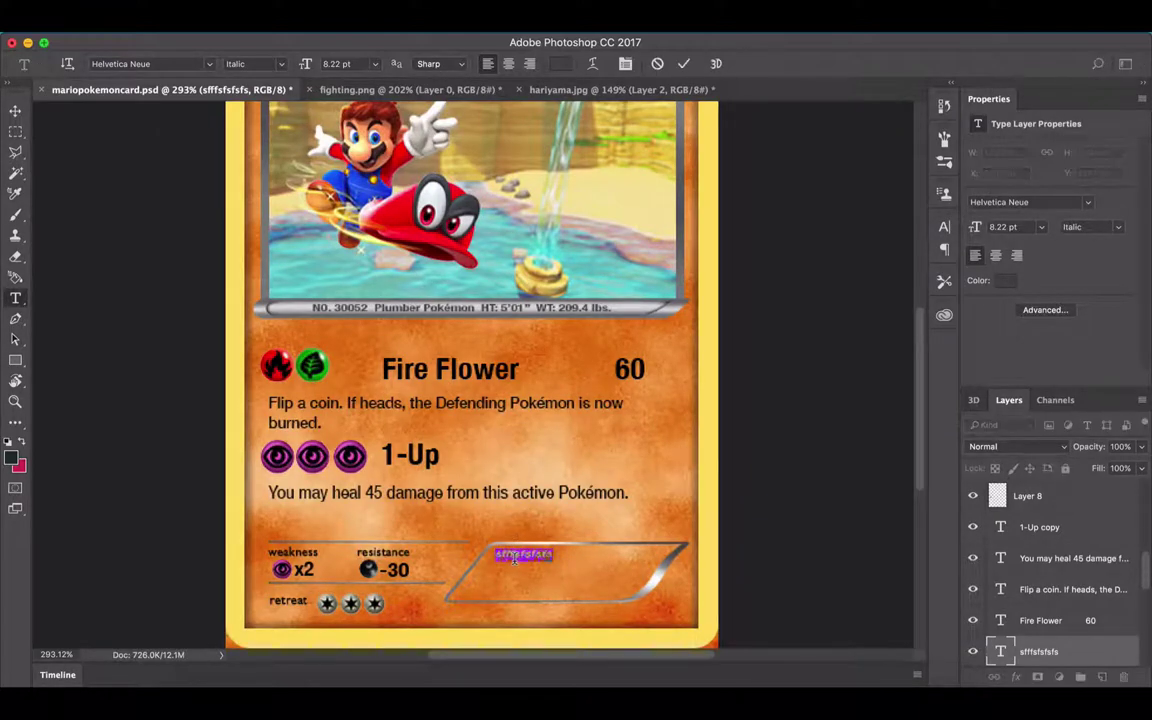
pyautogui.click(186, 60)
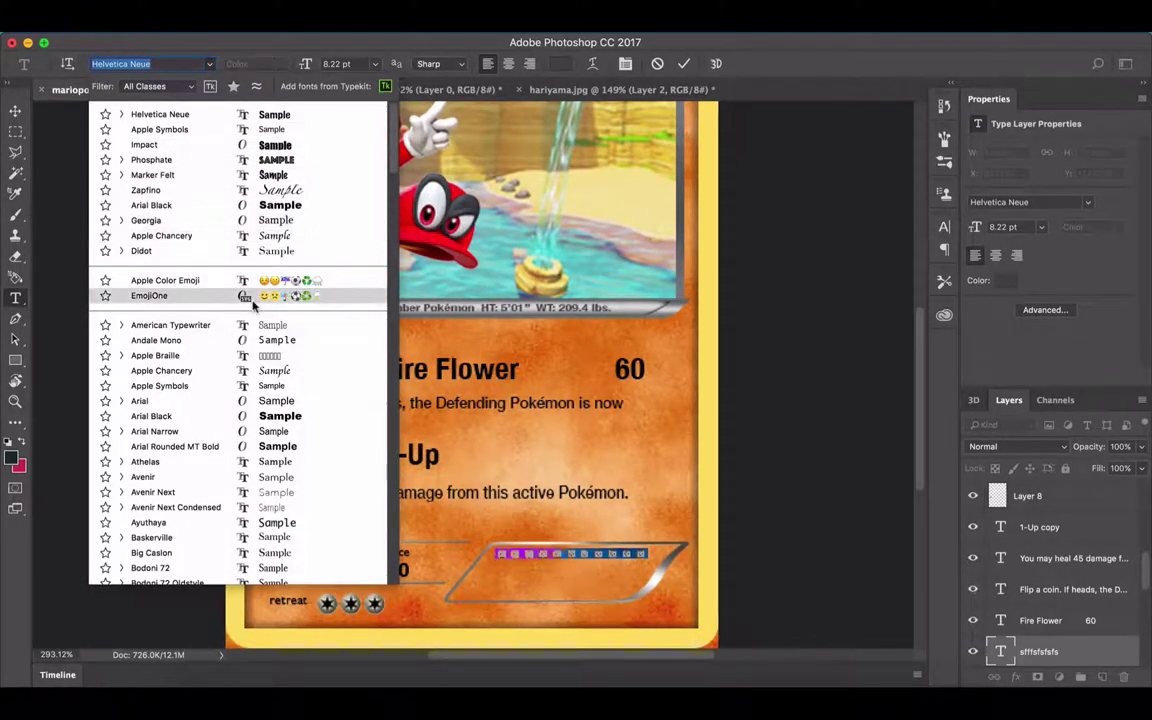
pyautogui.click(248, 375)
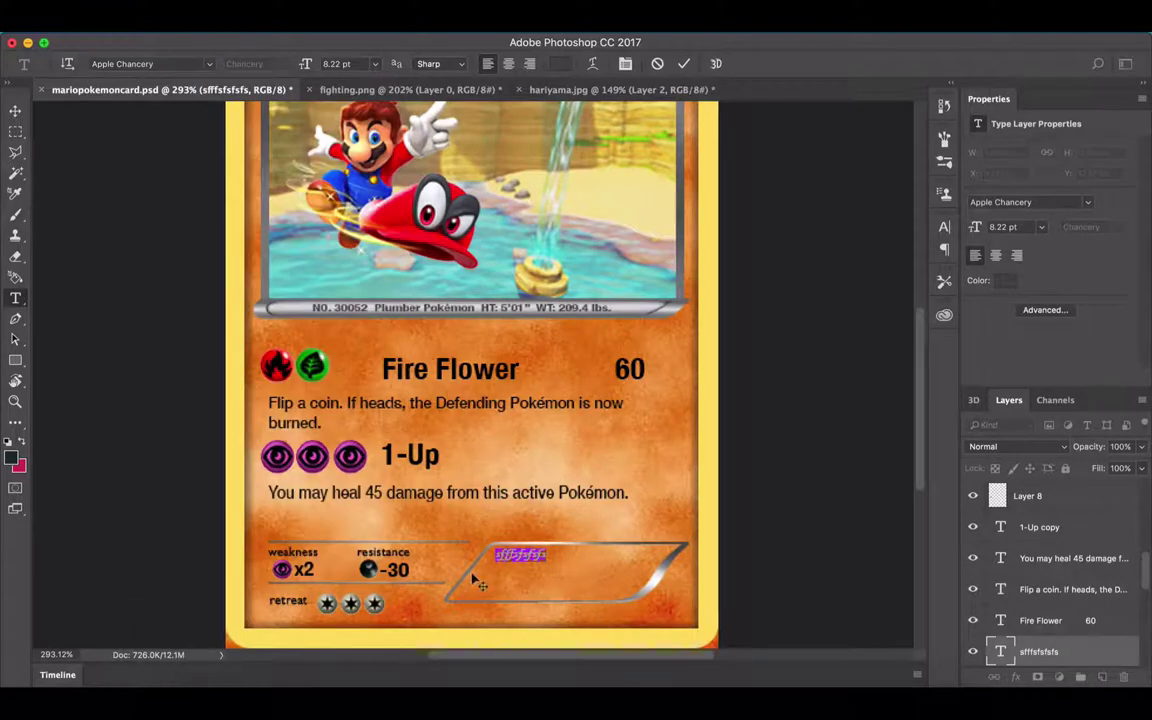
pyautogui.doubleClick(525, 551)
pyautogui.click(533, 554)
pyautogui.doubleClick(533, 554)
pyautogui.press('BackSpace')
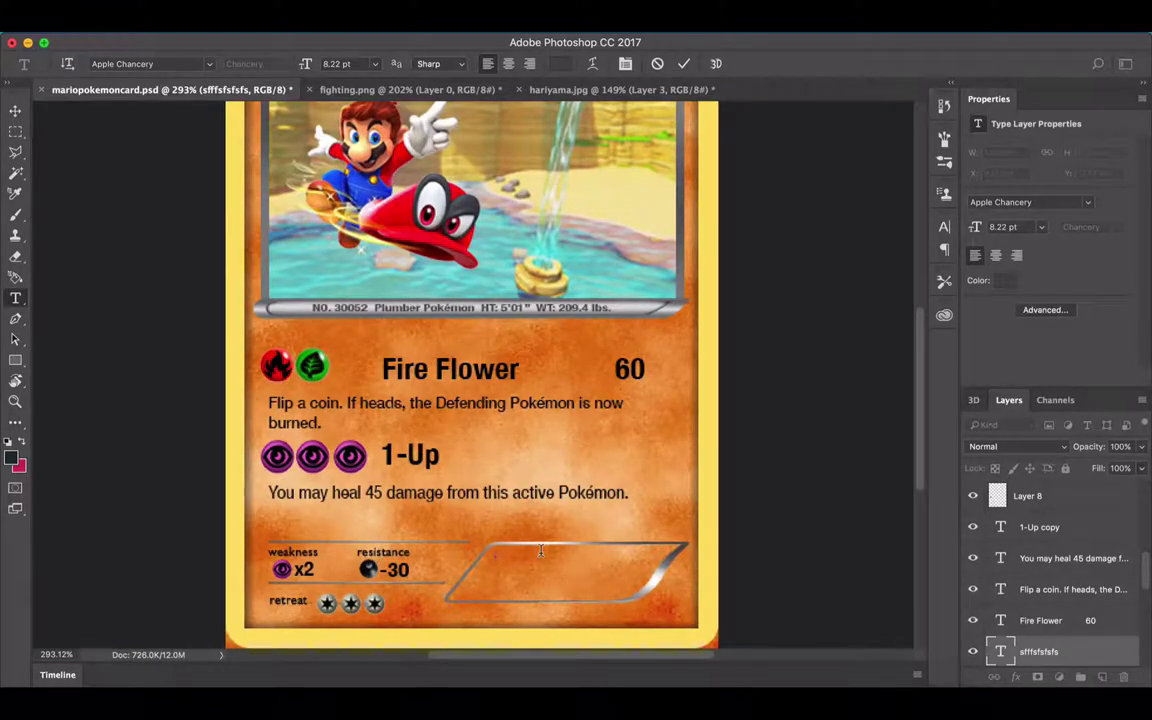
# Step: Paste the Mario flavor text and shift it to the left
pyautogui.press('super+v')
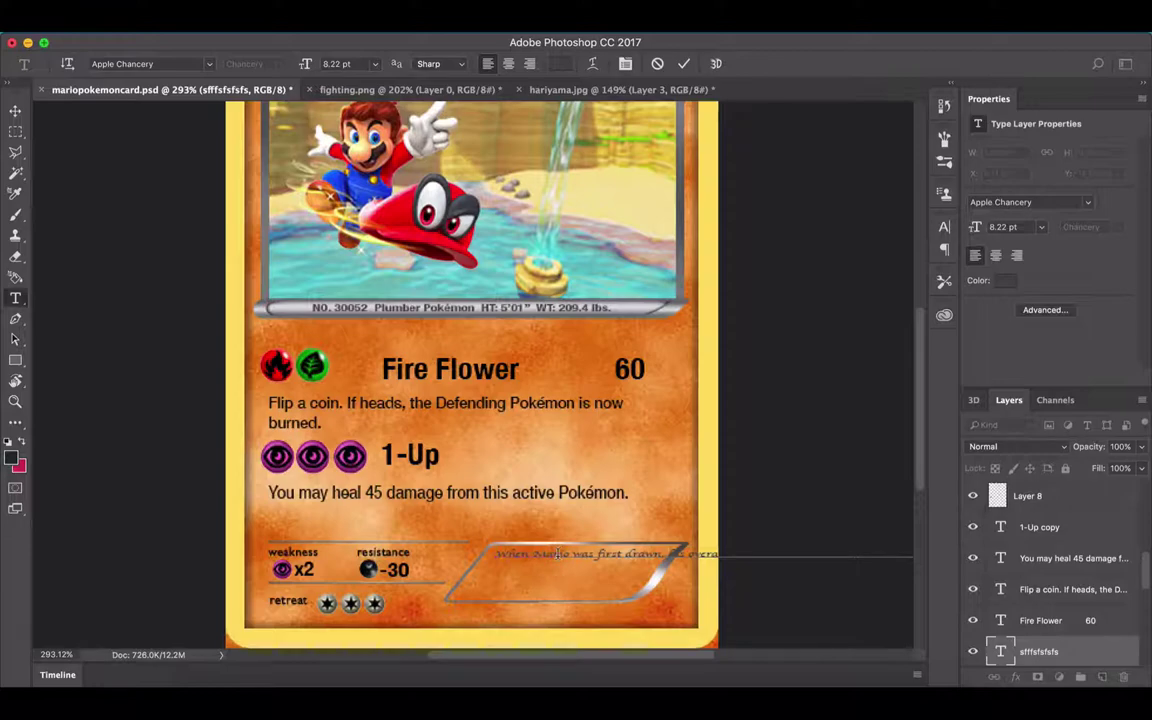
pyautogui.click(15, 110)
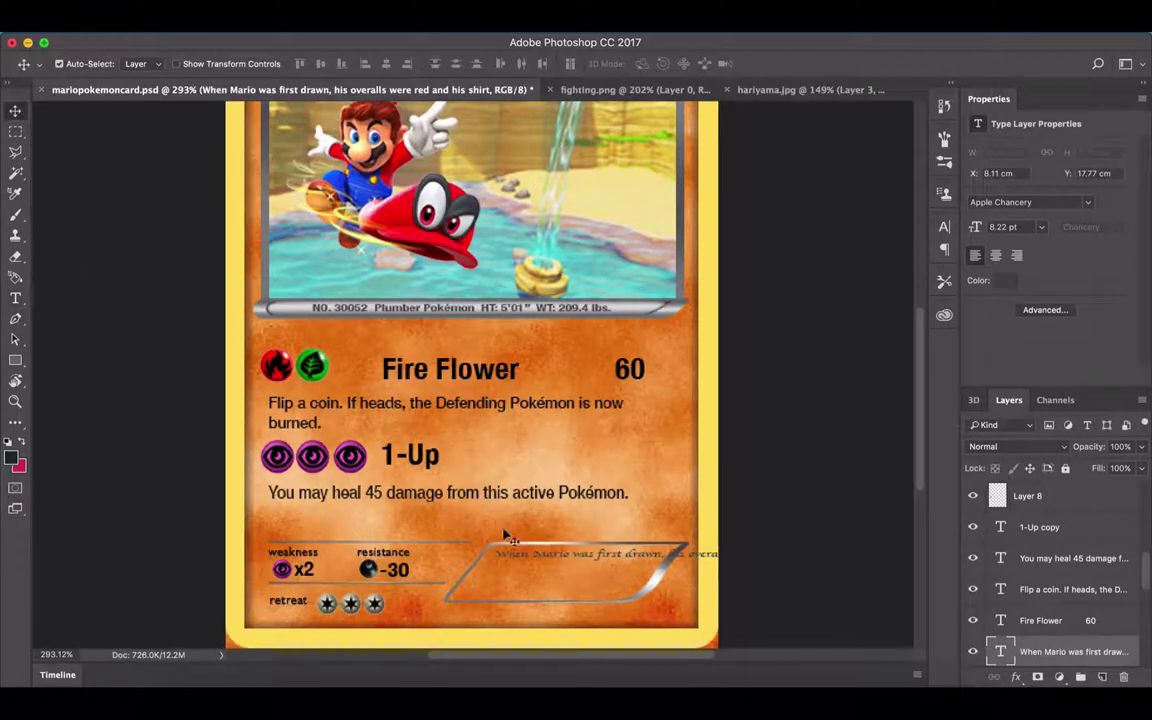
pyautogui.press('super+t')
pyautogui.moveTo(546, 563); pyautogui.dragTo(441, 566)
pyautogui.press('Return')
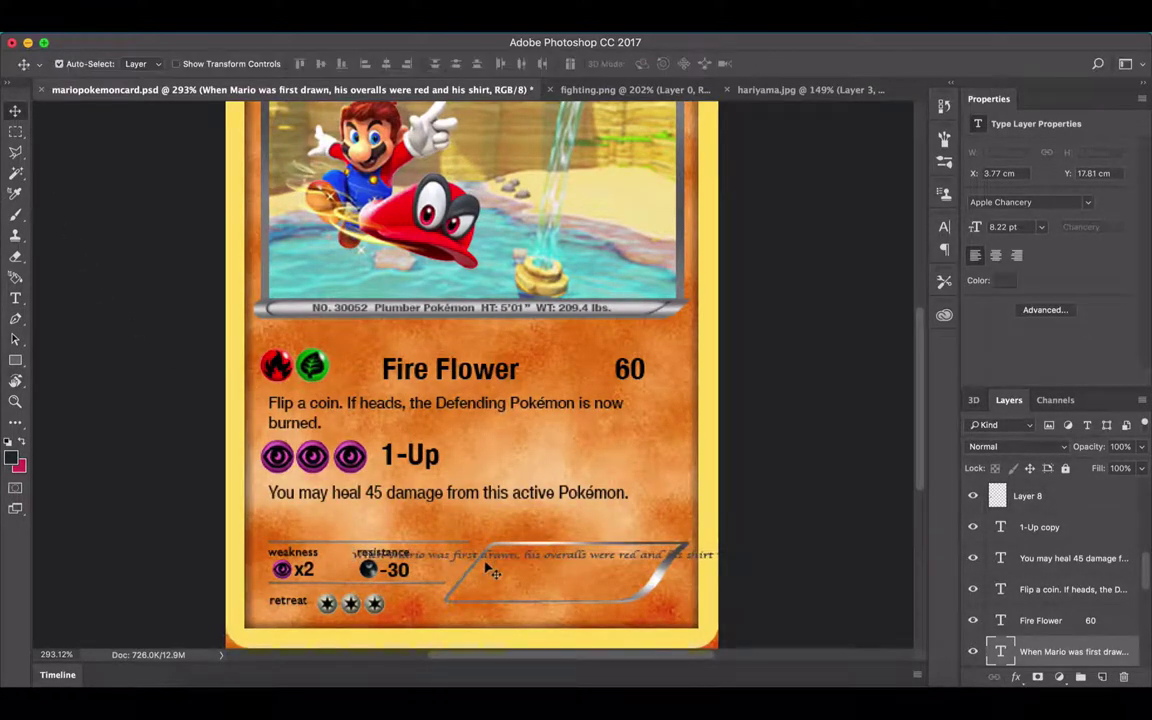
# Step: Wrap the flavor text with line breaks after 'his overalls', 'This has', 'and a', 'Super' and 'enough'
pyautogui.press('t')
pyautogui.click(535, 554)
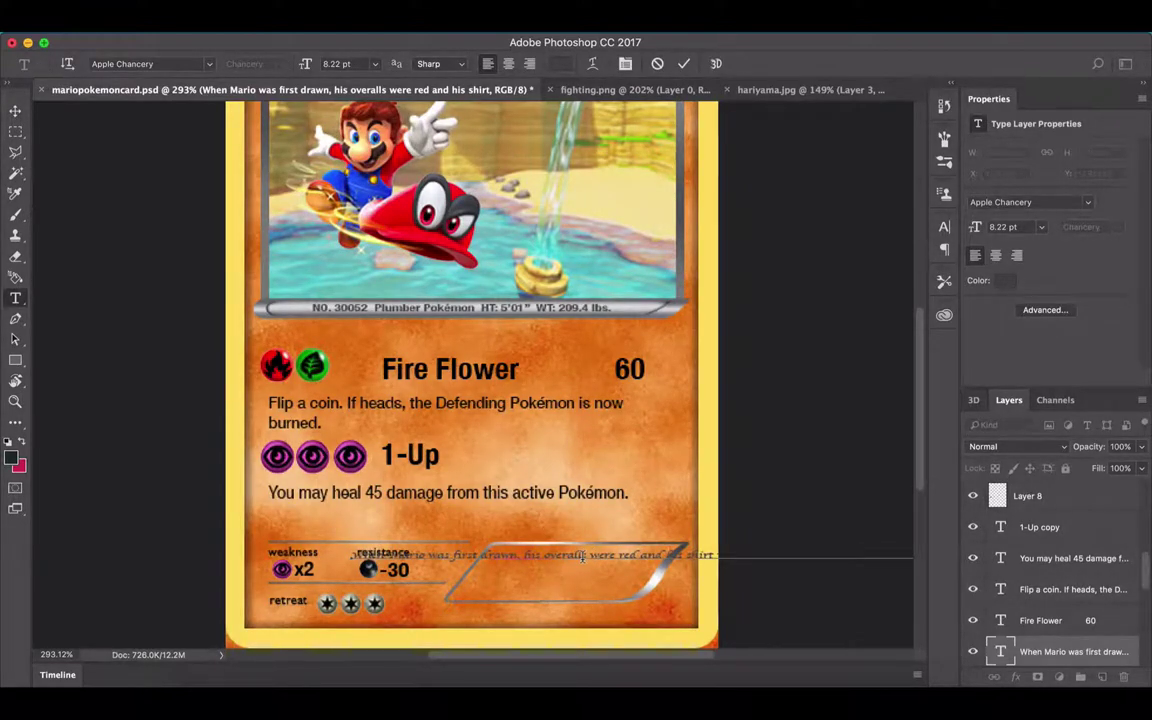
pyautogui.click(591, 555)
pyautogui.press('Return')
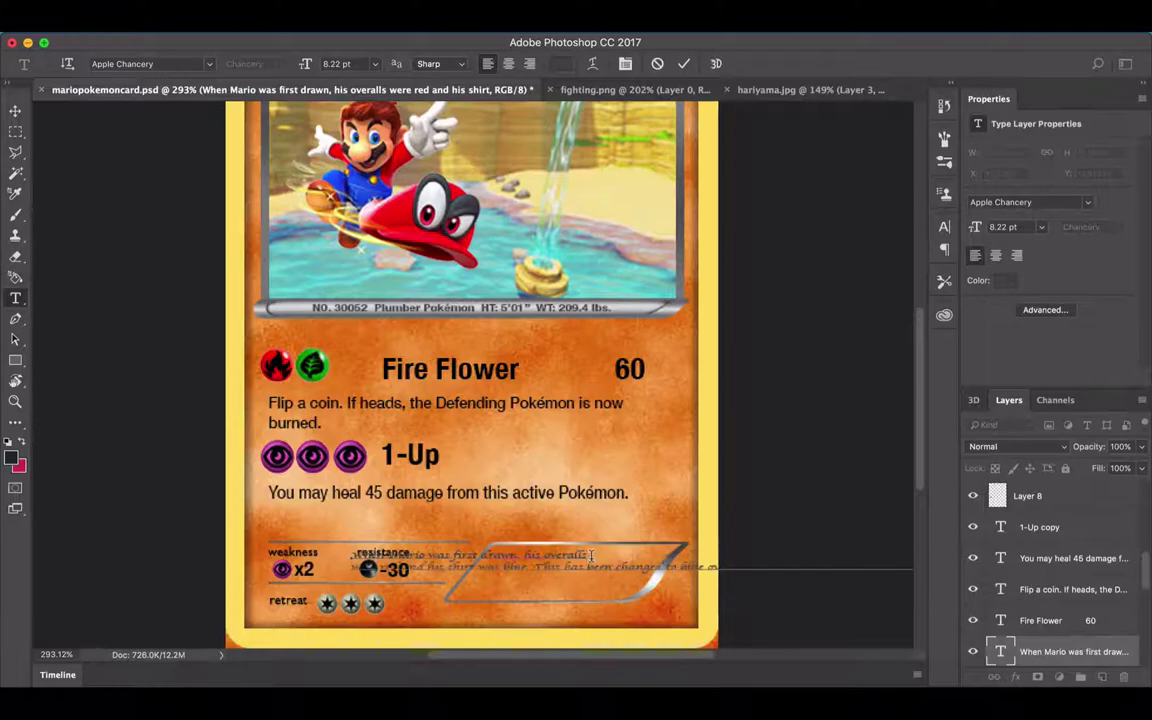
pyautogui.click(586, 566)
pyautogui.press('Return')
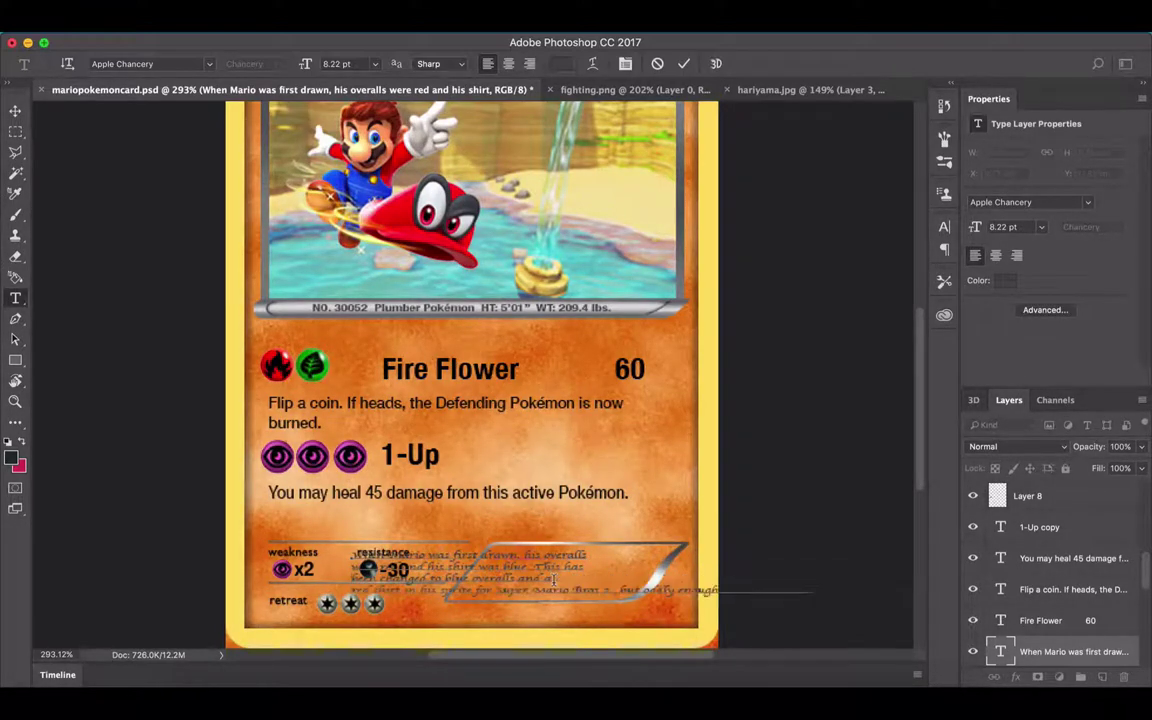
pyautogui.click(552, 579)
pyautogui.press('Return')
pyautogui.click(533, 589)
pyautogui.press('Return')
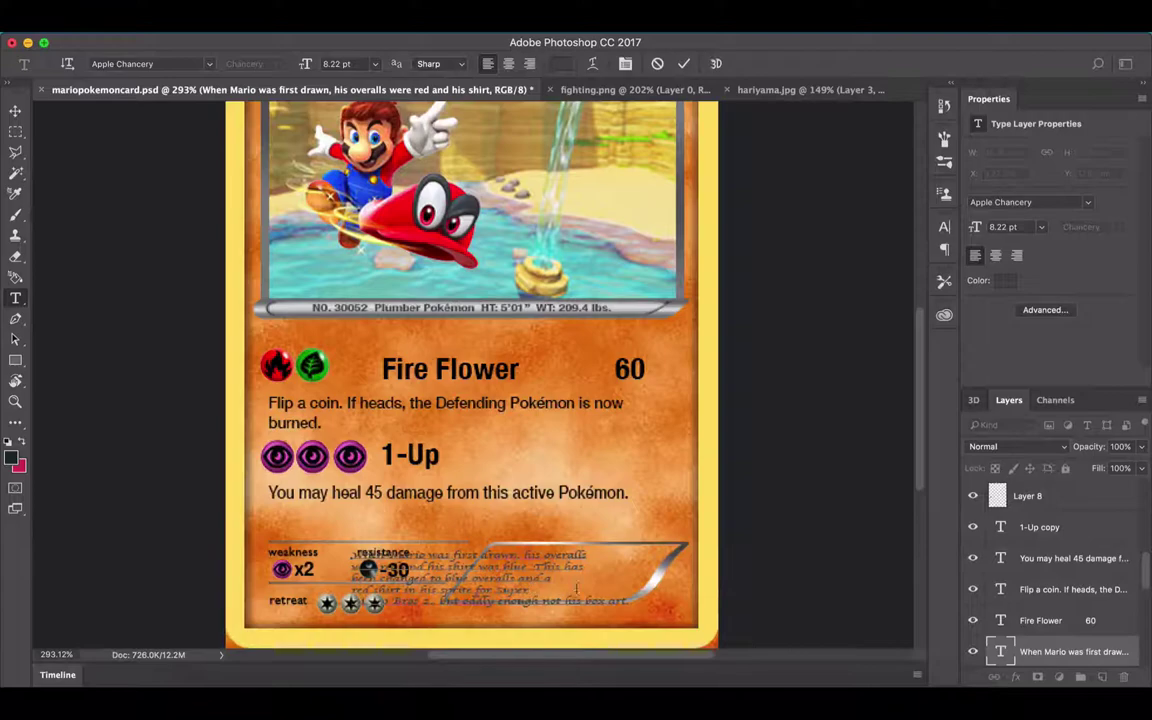
pyautogui.click(540, 602)
pyautogui.press('Return')
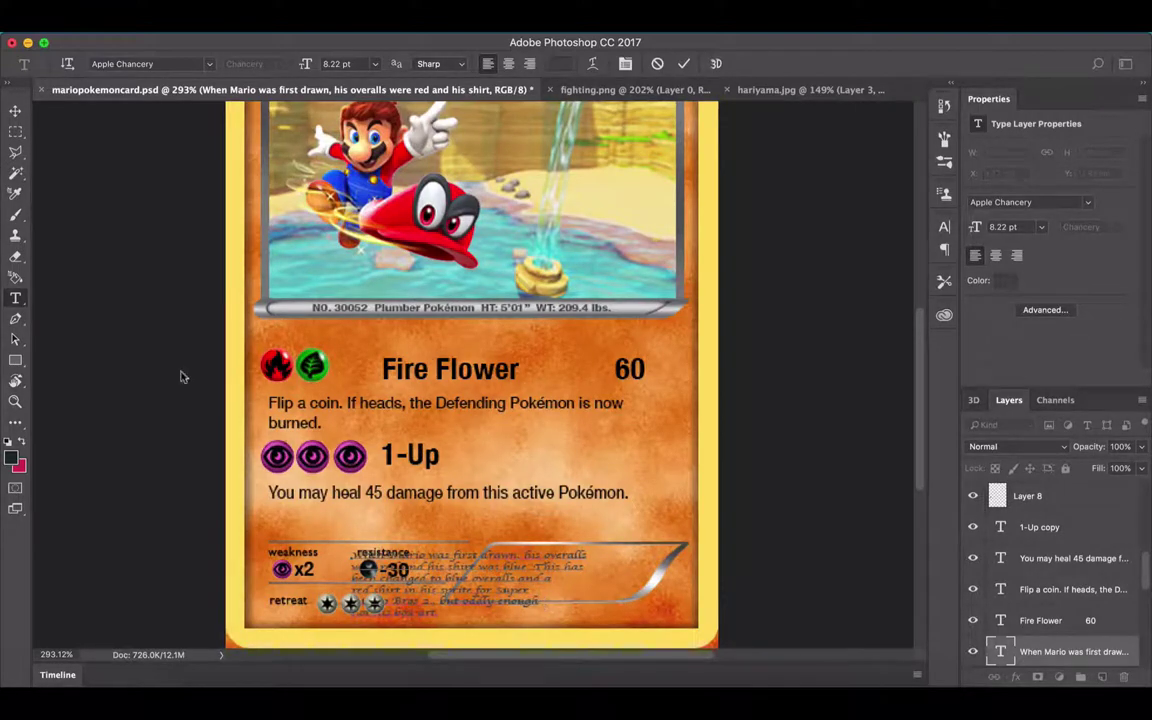
pyautogui.click(15, 110)
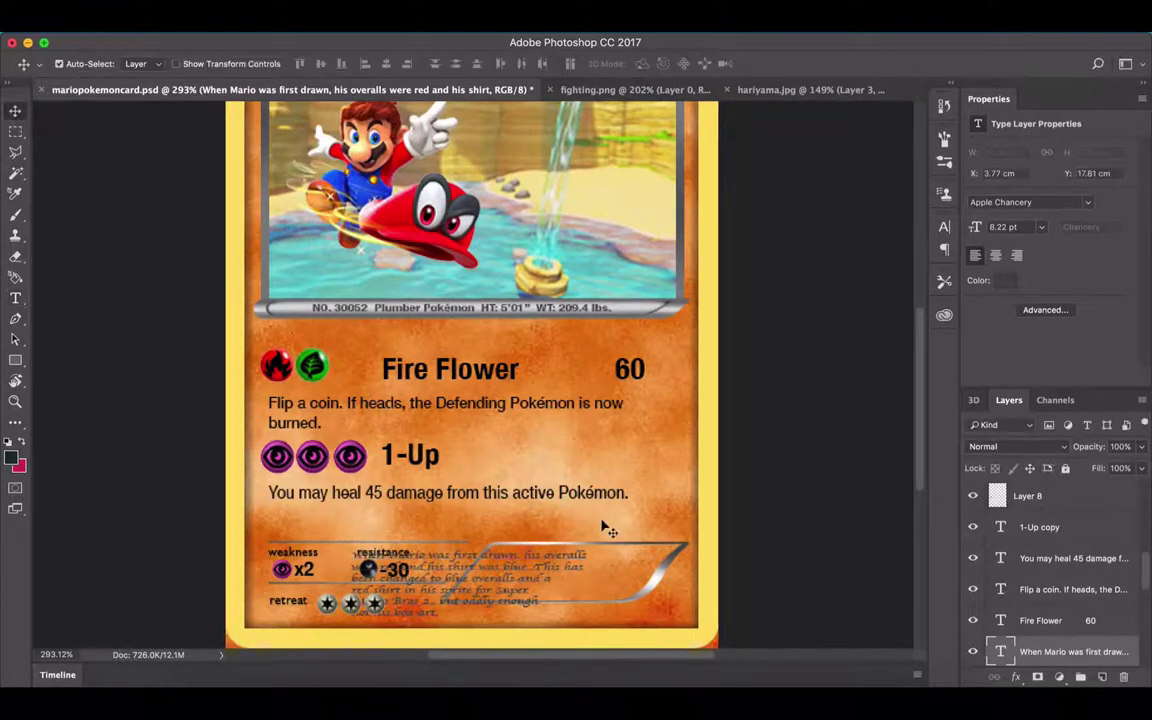
# Step: Move the flavor text right into the bottom box and remove a line's leading spaces
pyautogui.moveTo(466, 590); pyautogui.dragTo(590, 588)
pyautogui.press('t')
pyautogui.click(491, 596)
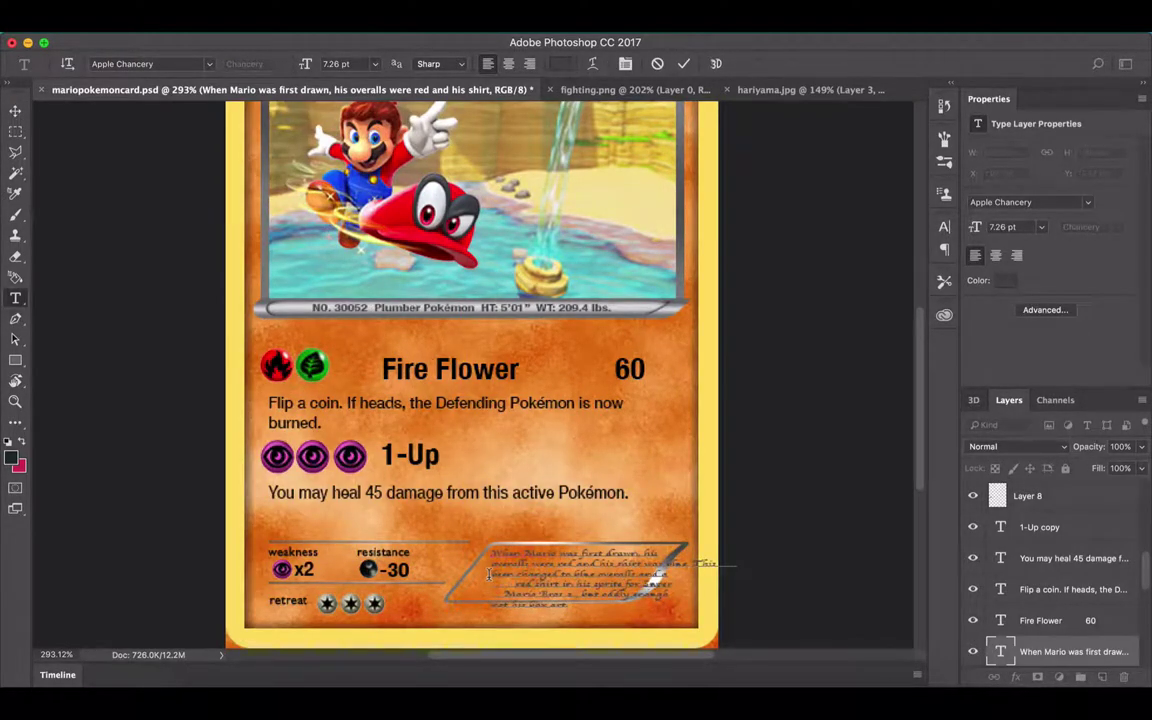
pyautogui.click(489, 567)
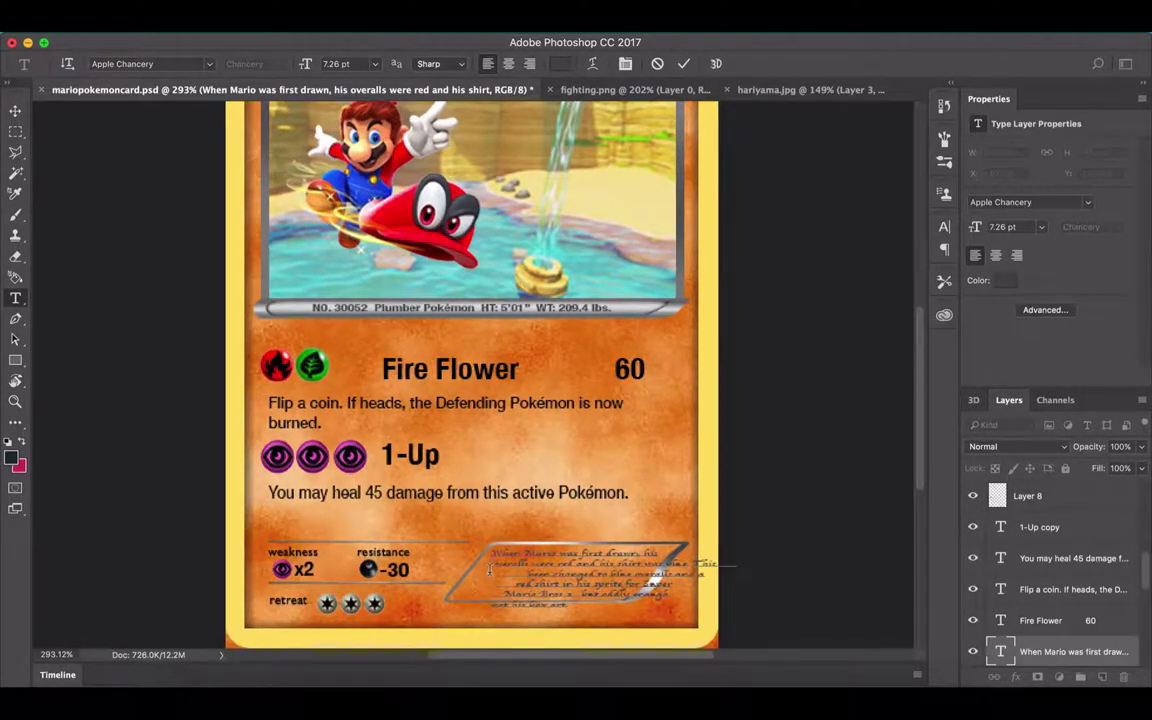
pyautogui.press('BackSpace')
pyautogui.press('BackSpace')
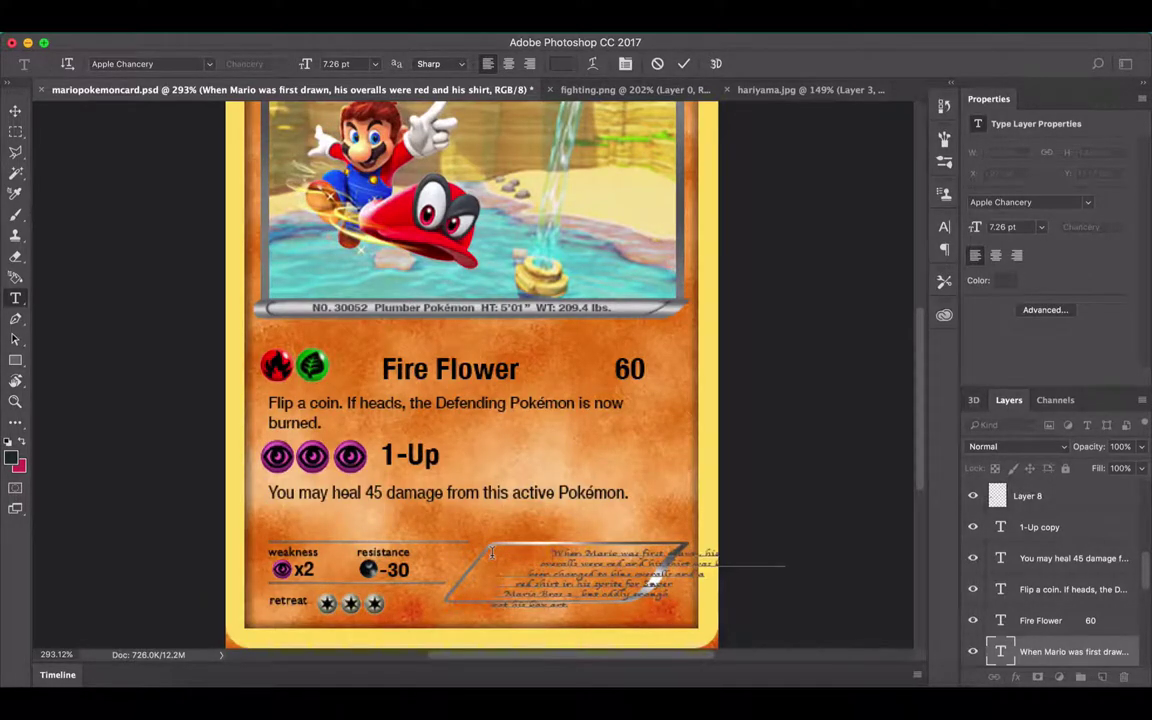
pyautogui.click(15, 111)
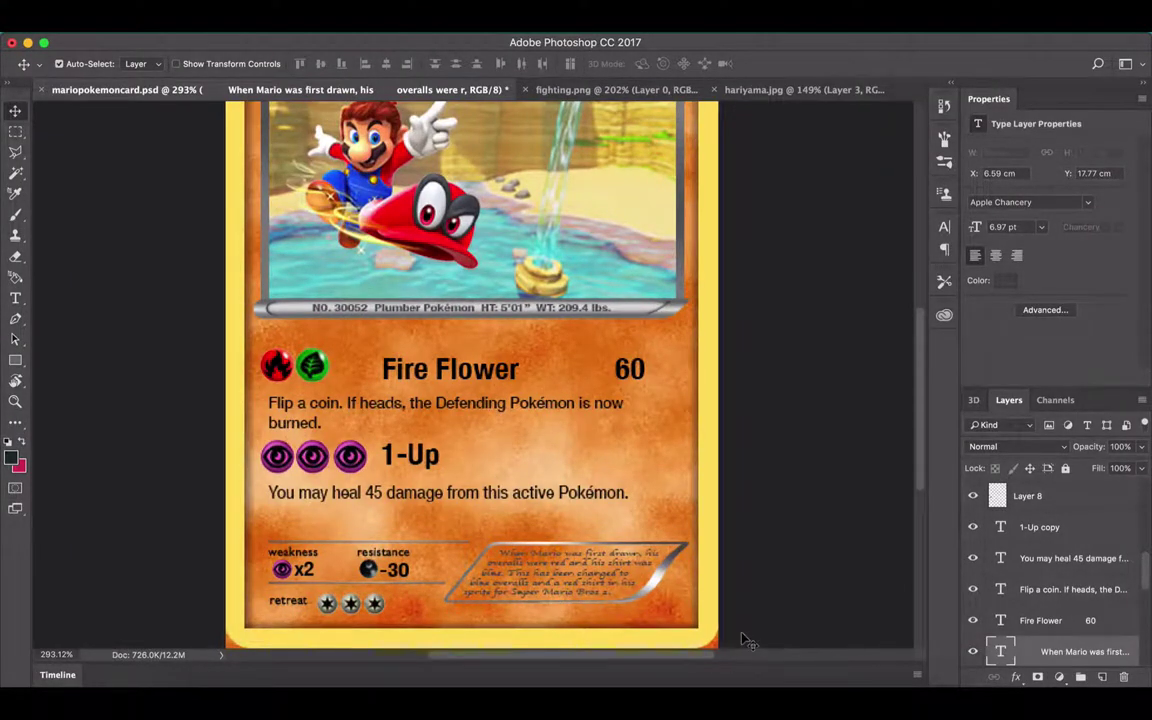
pyautogui.scroll(-2, 620, 480)
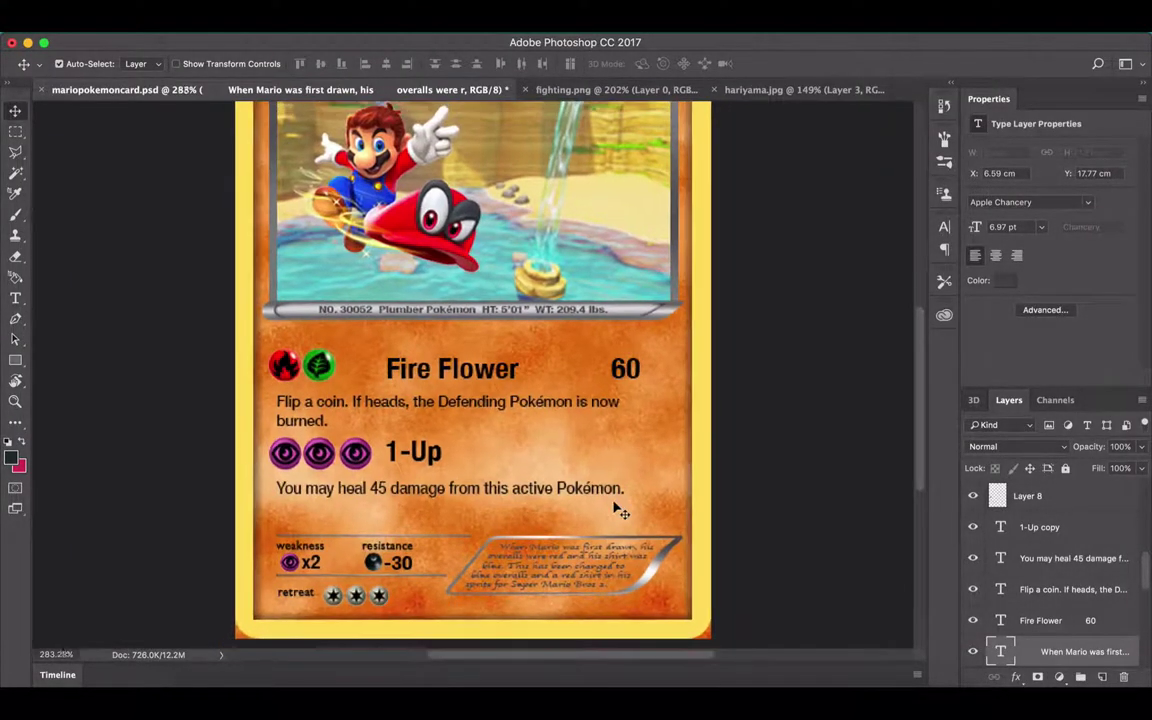
pyautogui.scroll(-4, 636, 400)
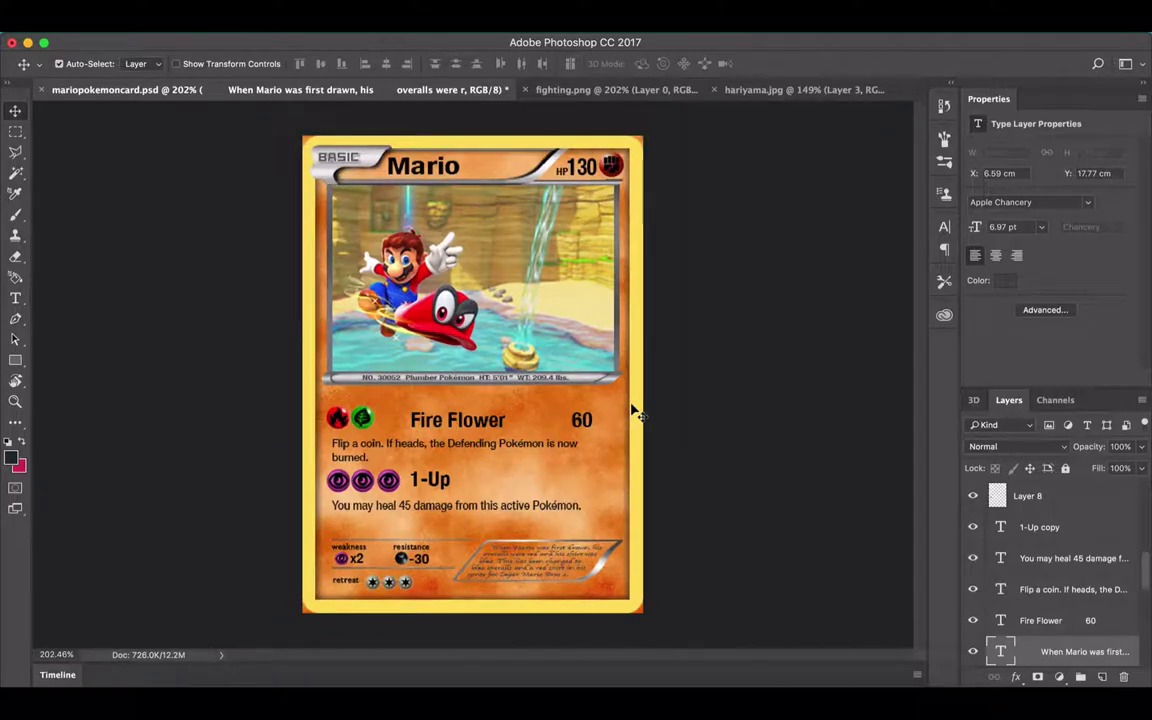